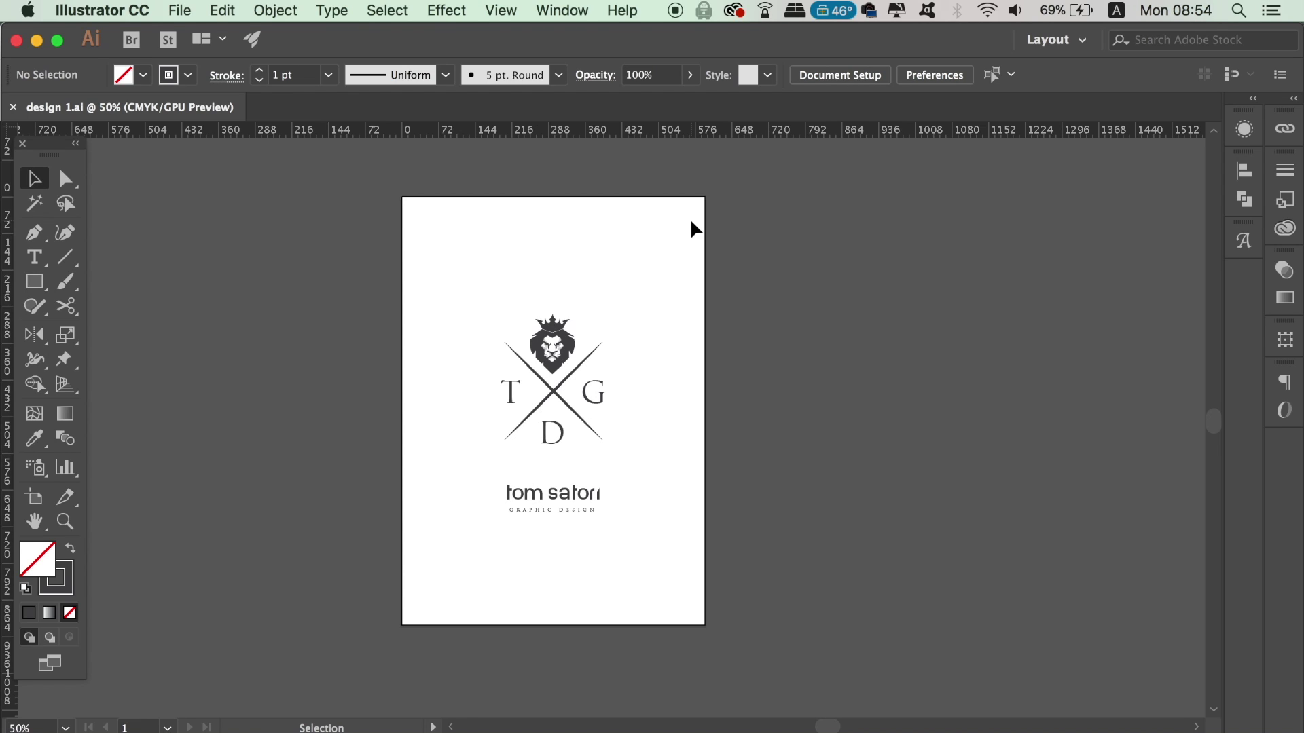
Zoom in and show the Brushes panel, moved up out of the way.
key("super+equal")
left_click_drag(689, 226, 693, 238)
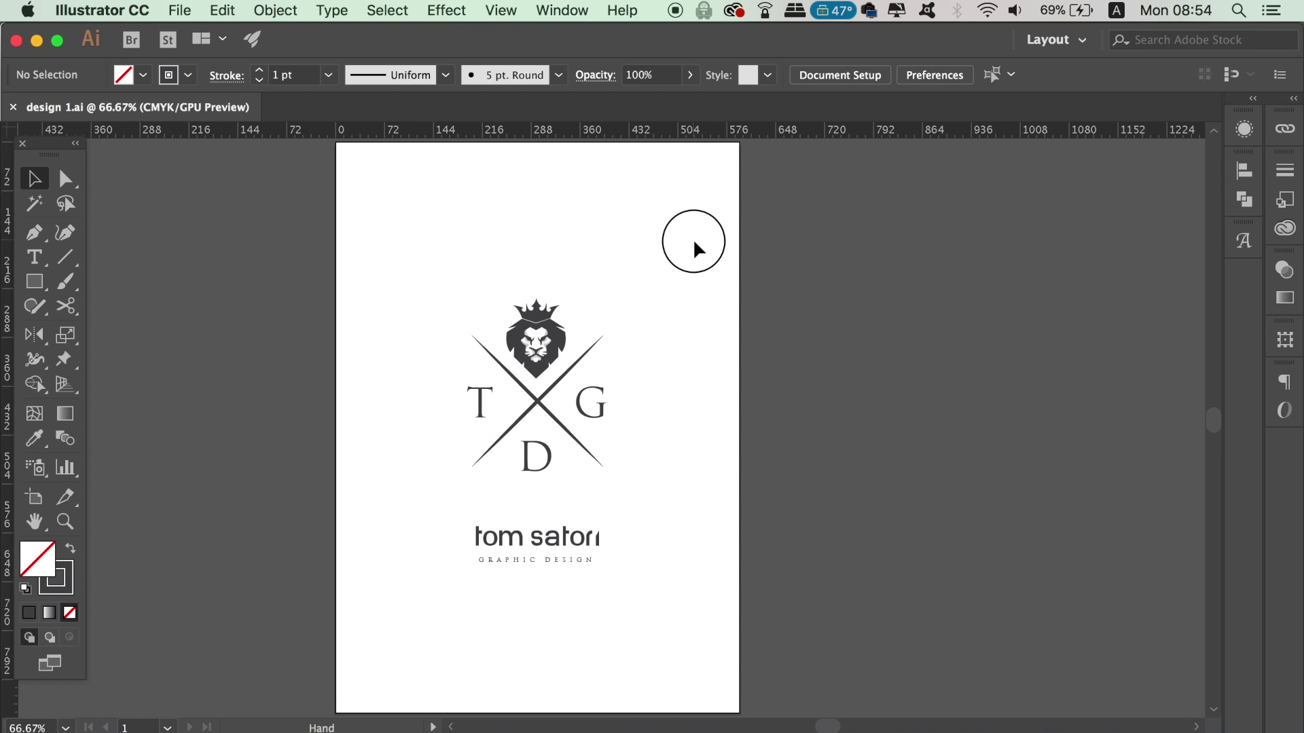
left_click(561, 9)
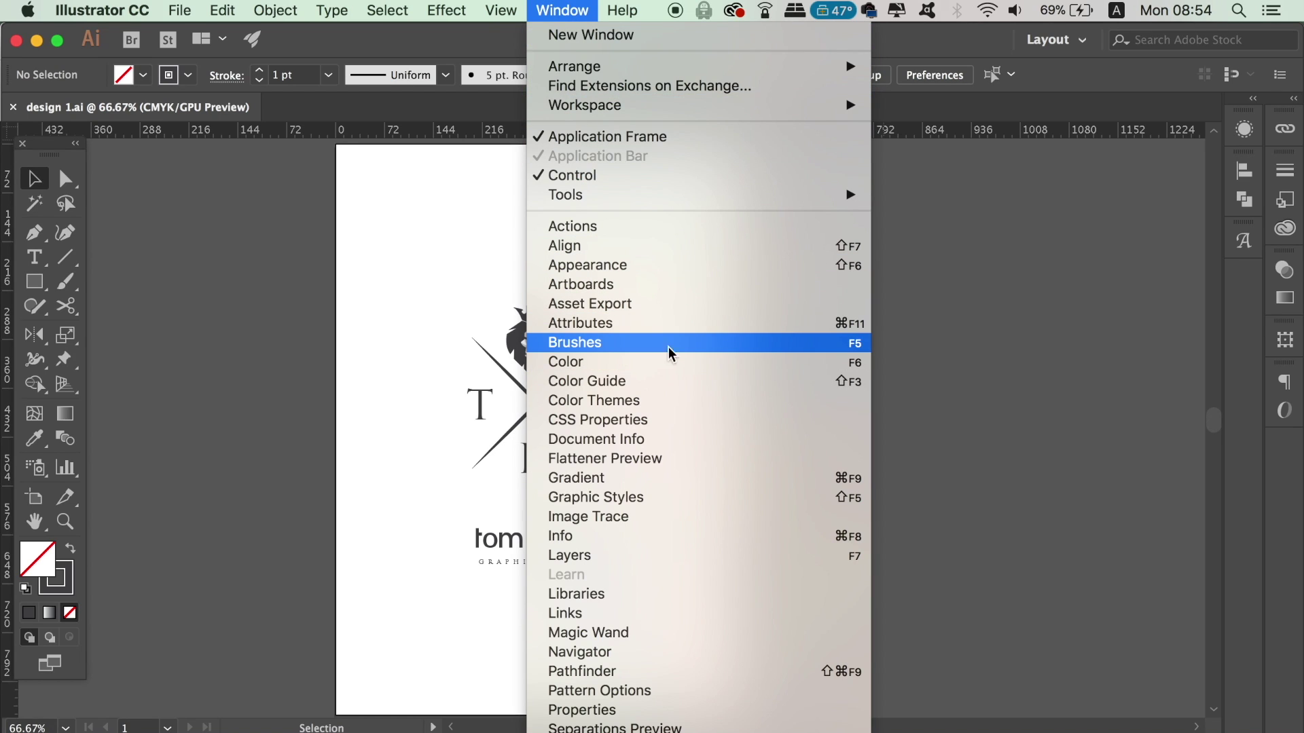
left_click(768, 345)
left_click_drag(978, 258, 973, 169)
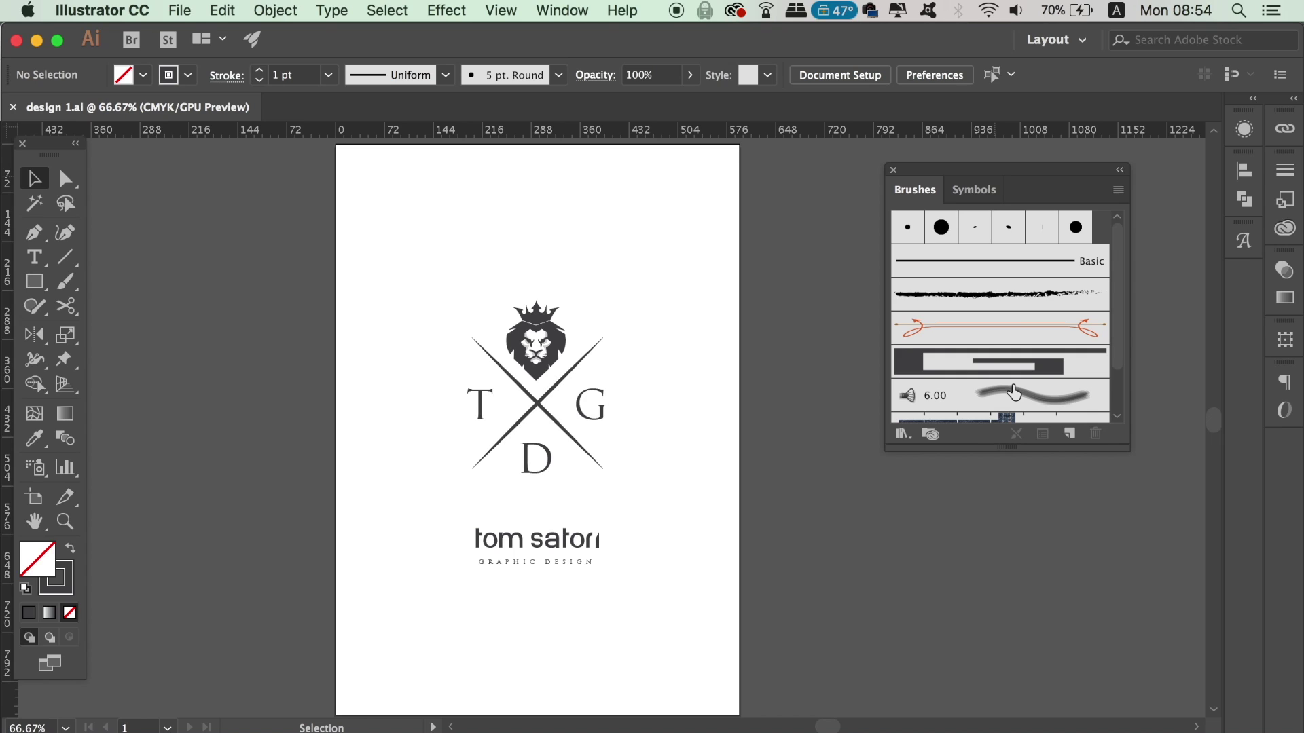
Delete the rectangular block pattern brush from the Brushes panel.
left_click_drag(1002, 374, 1104, 436)
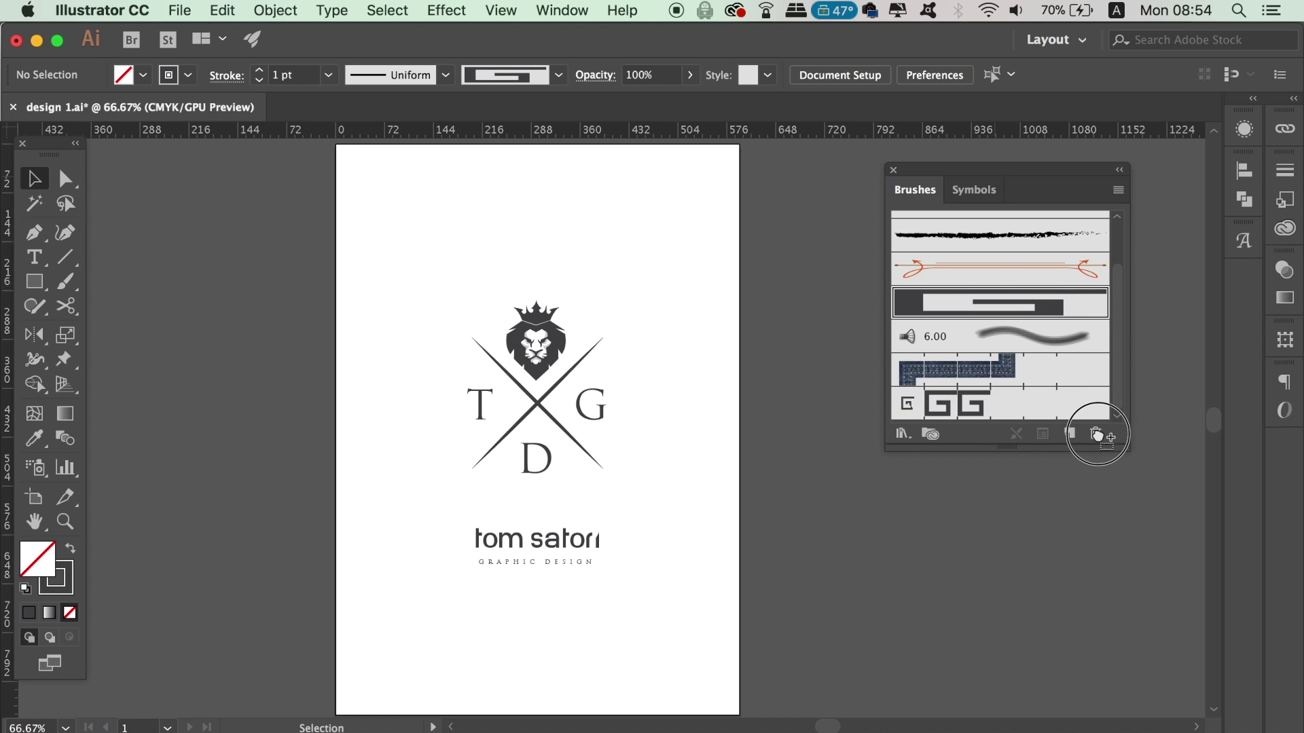
left_click_drag(1103, 435, 1101, 440)
left_click_drag(1115, 361, 1115, 290)
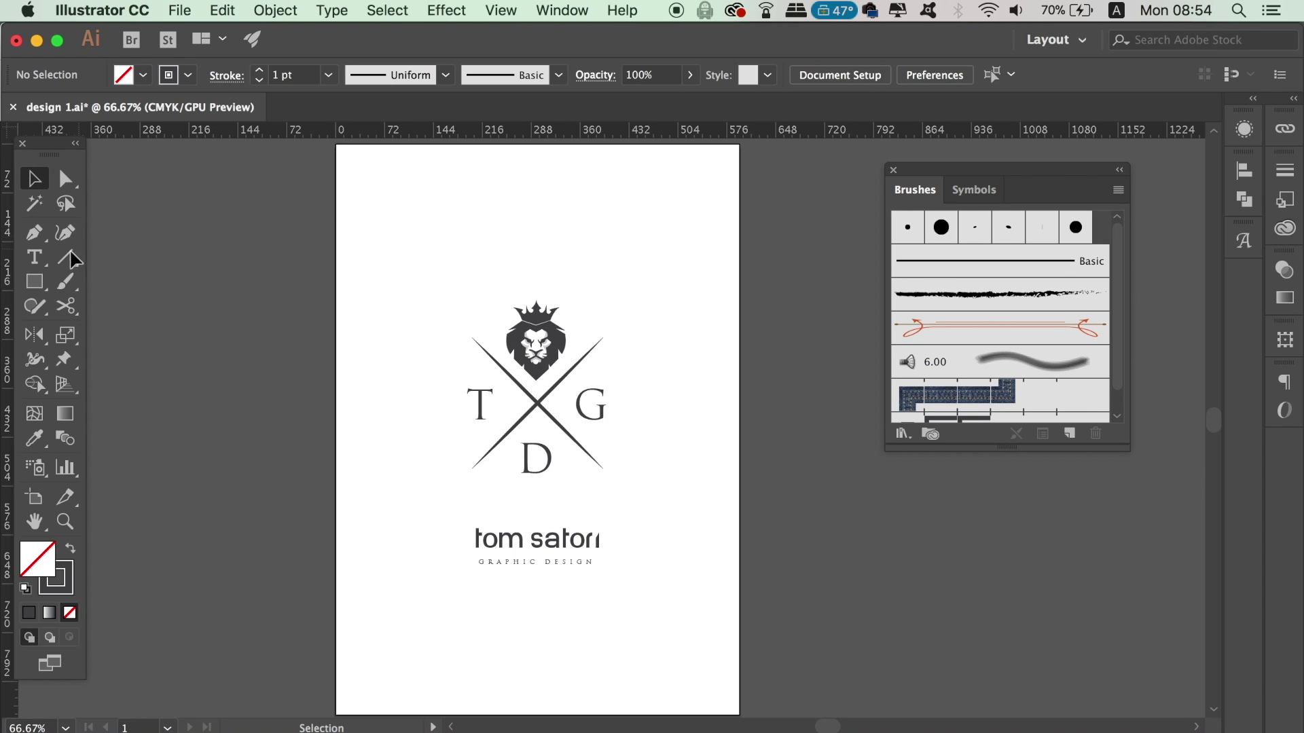
left_click(35, 282)
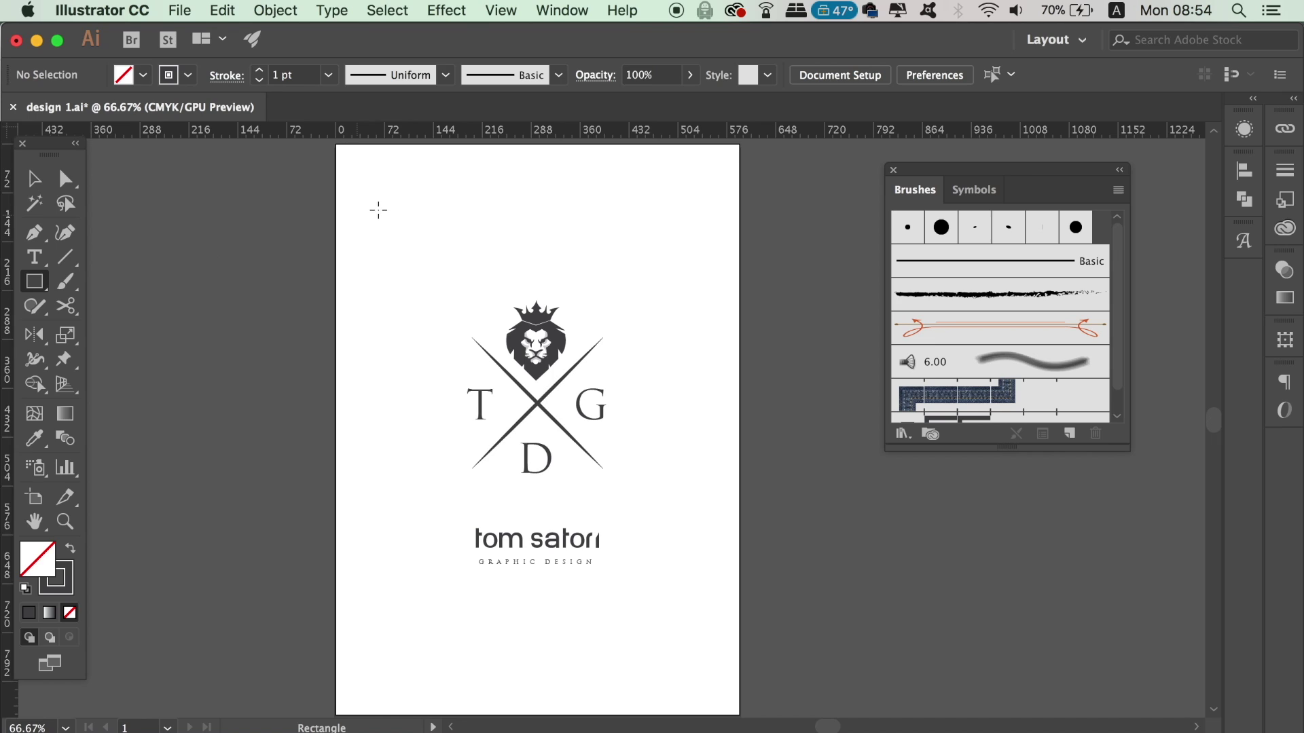
Draw a small square near the artboard's top-left and lock it.
left_click_drag(362, 159, 414, 210)
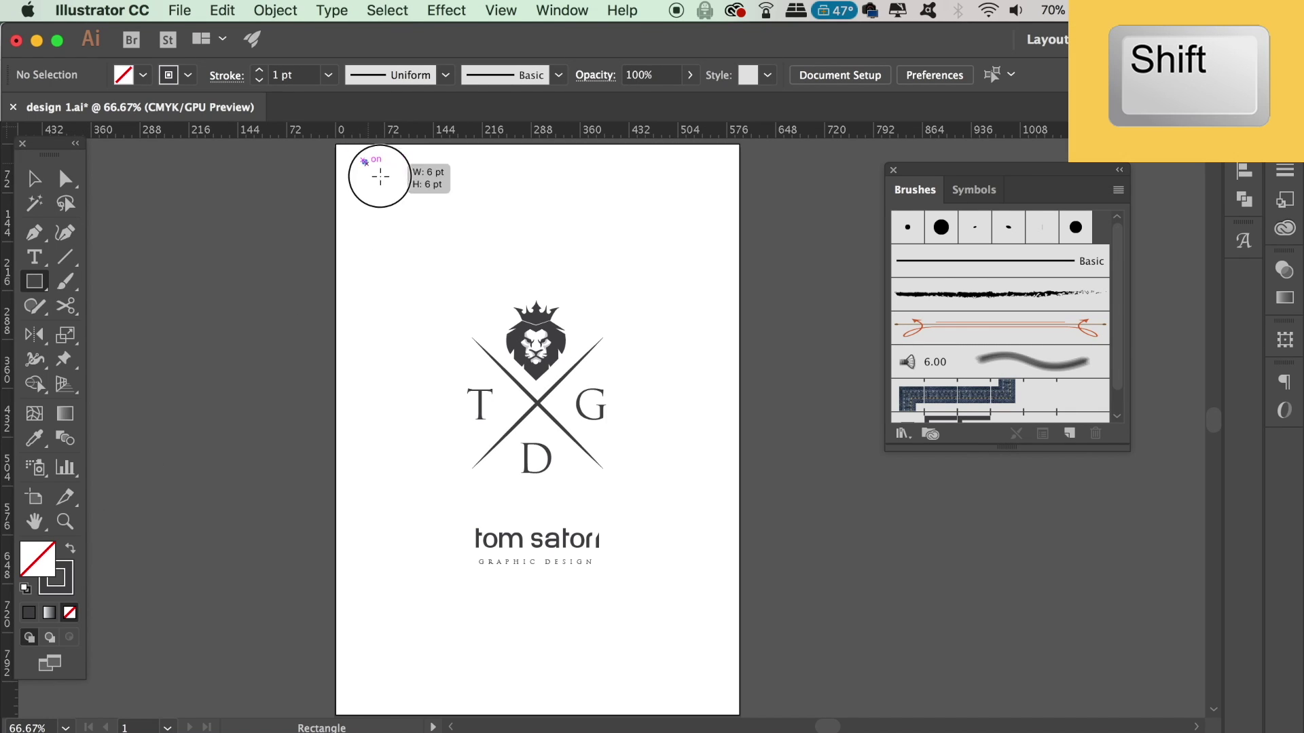
key("v")
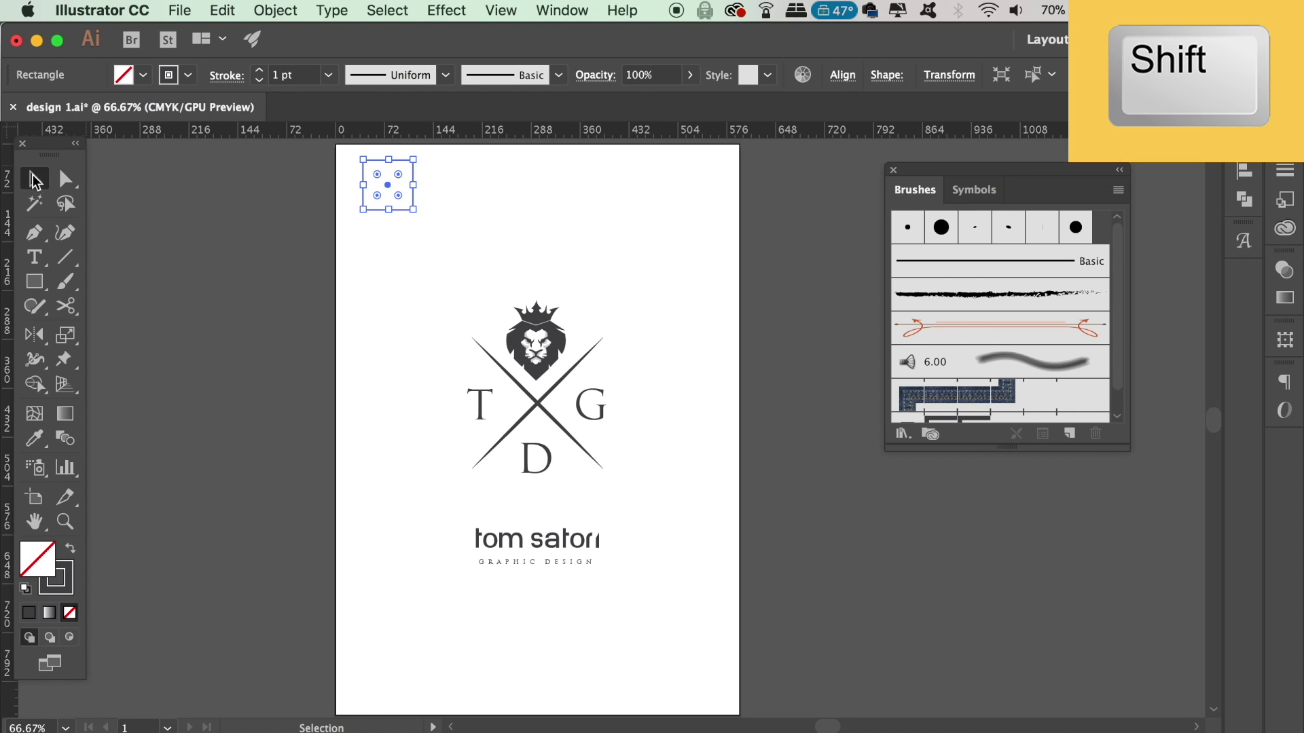
left_click(421, 216)
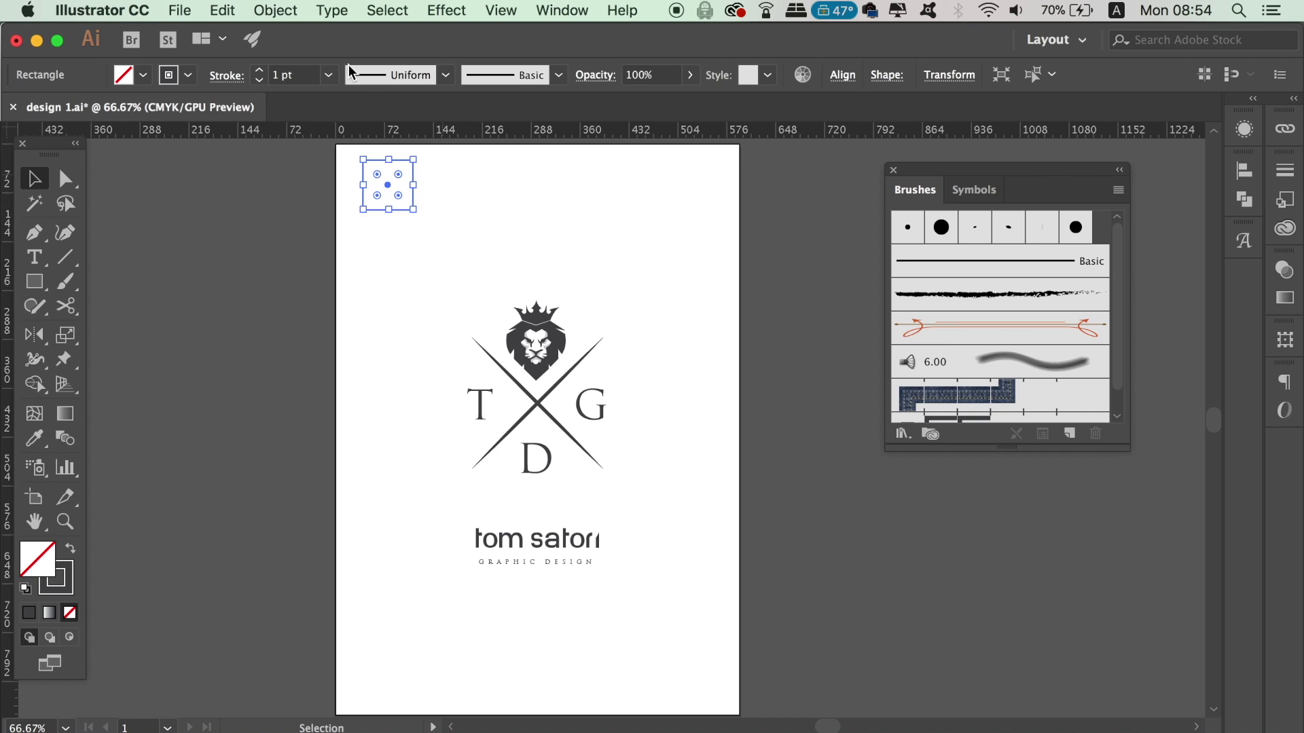
left_click(296, 8)
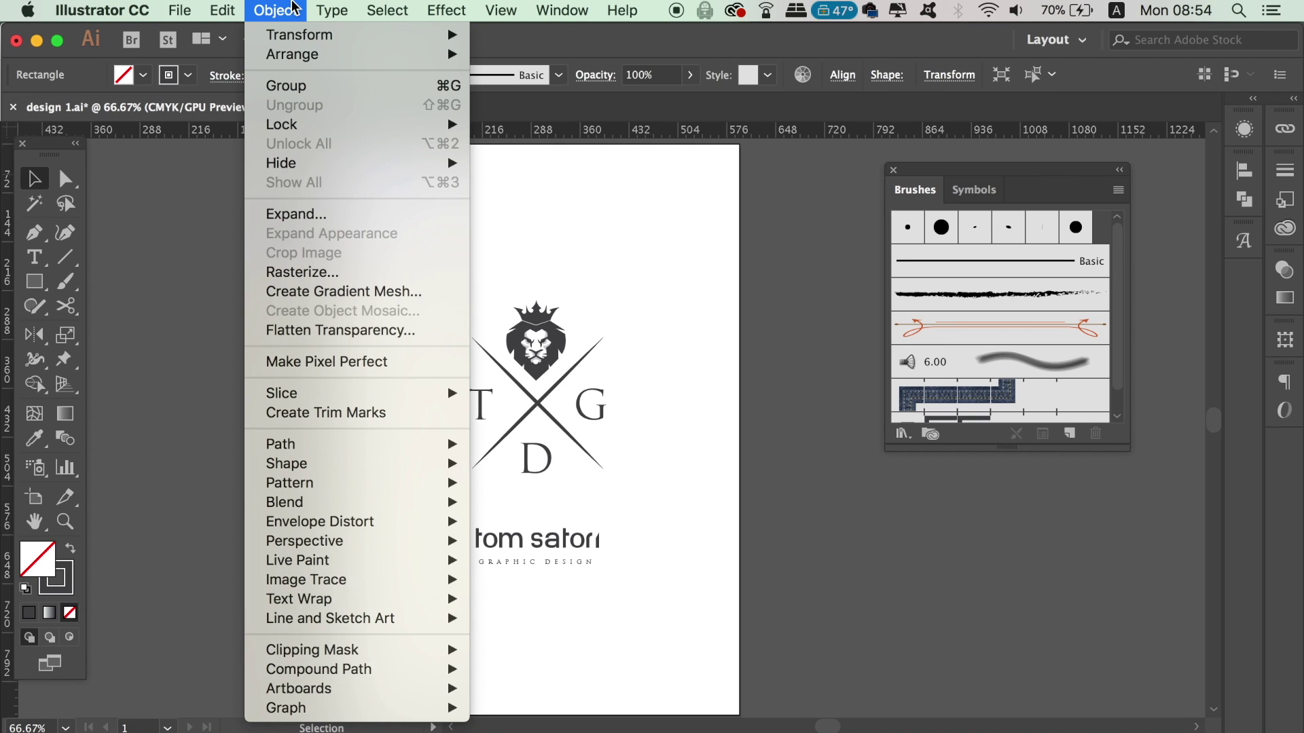
mouse_move(283, 124)
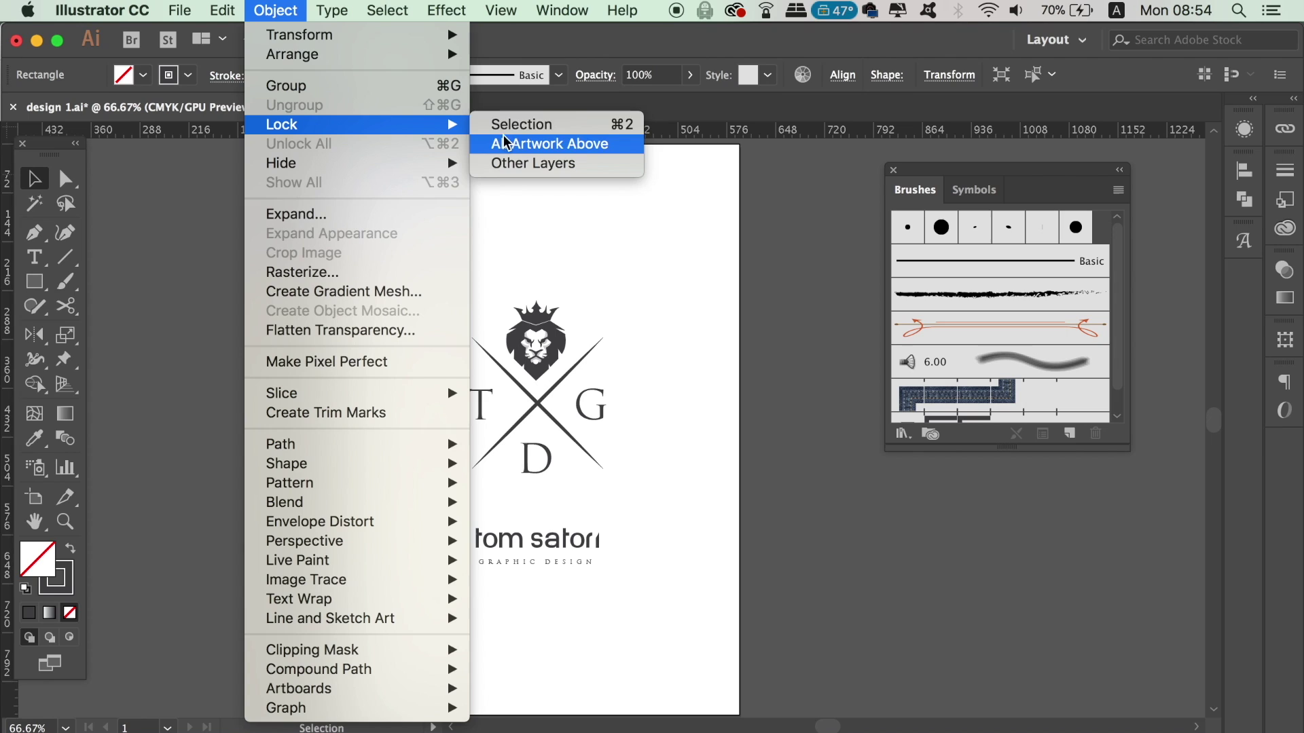
left_click(508, 129)
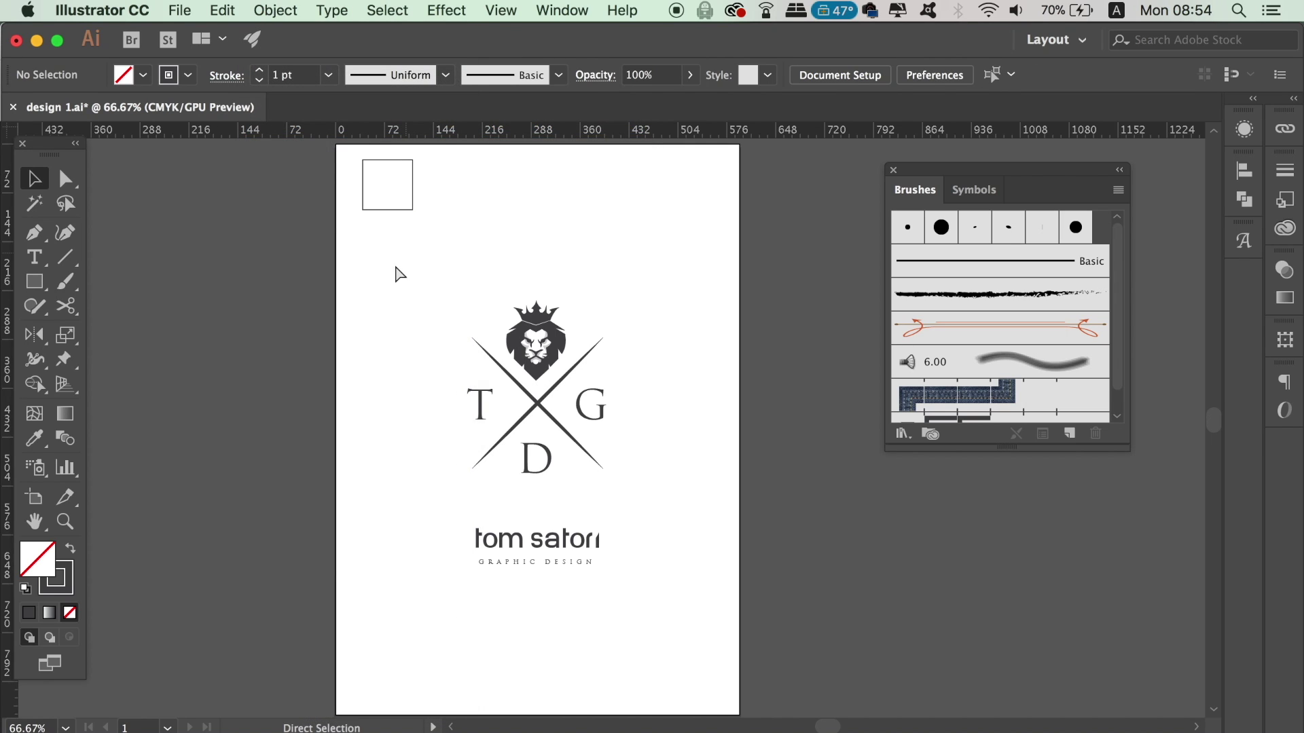
Trace a G-shaped open path over the locked square with the Pen tool.
key("ctrl+equal")
key("ctrl+equal")
left_click_drag(395, 264, 570, 513)
left_click_drag(335, 294, 352, 429)
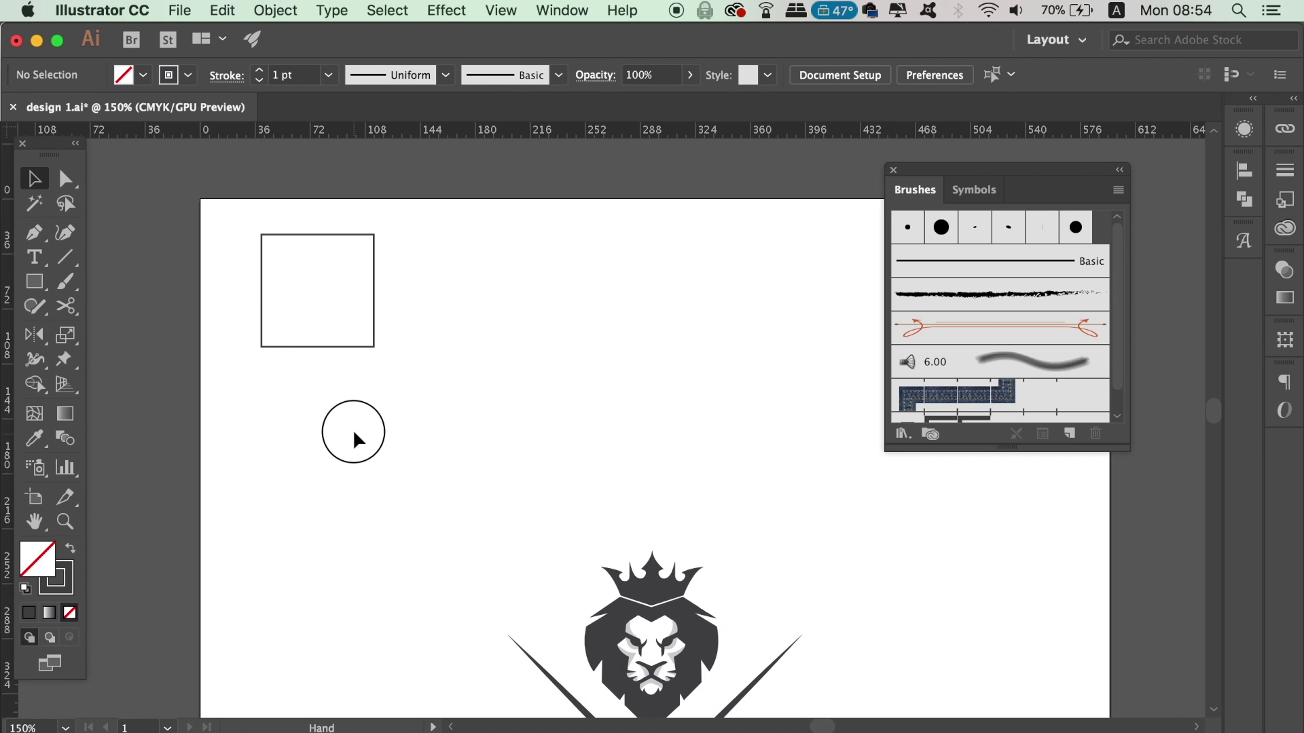
key("p")
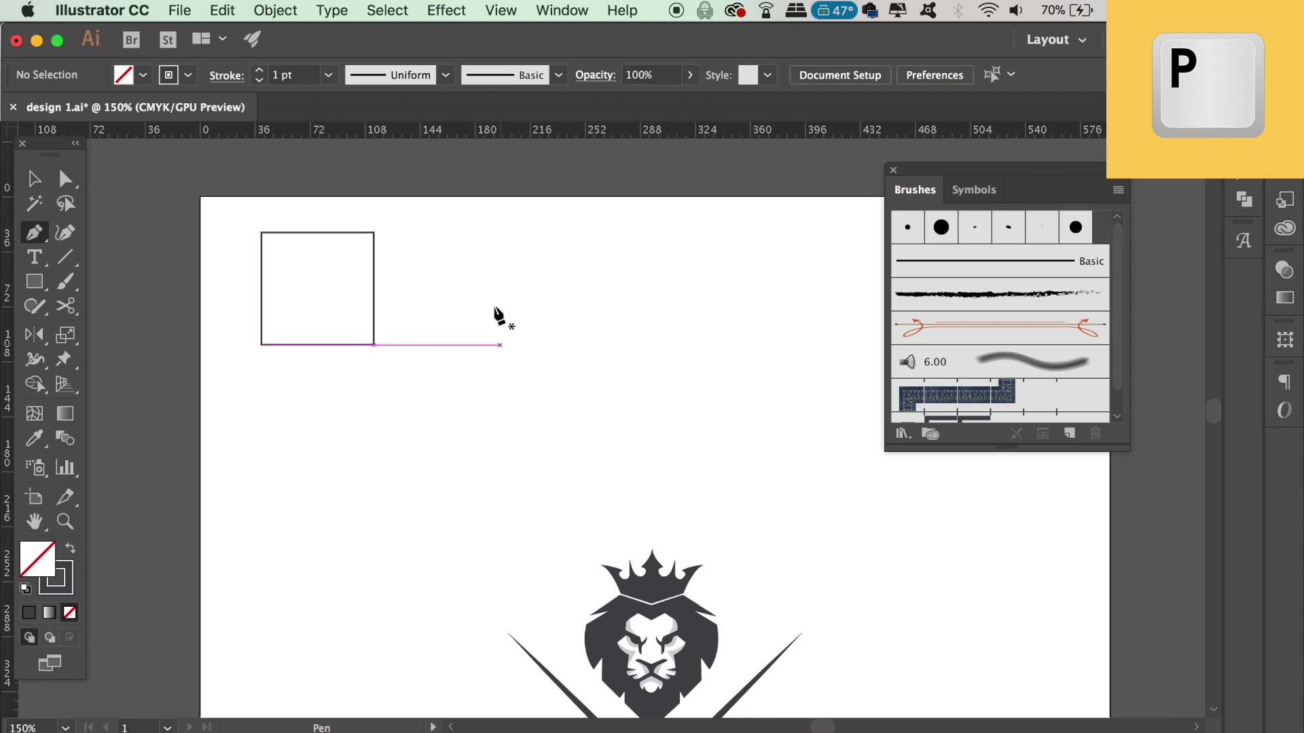
left_click(375, 233)
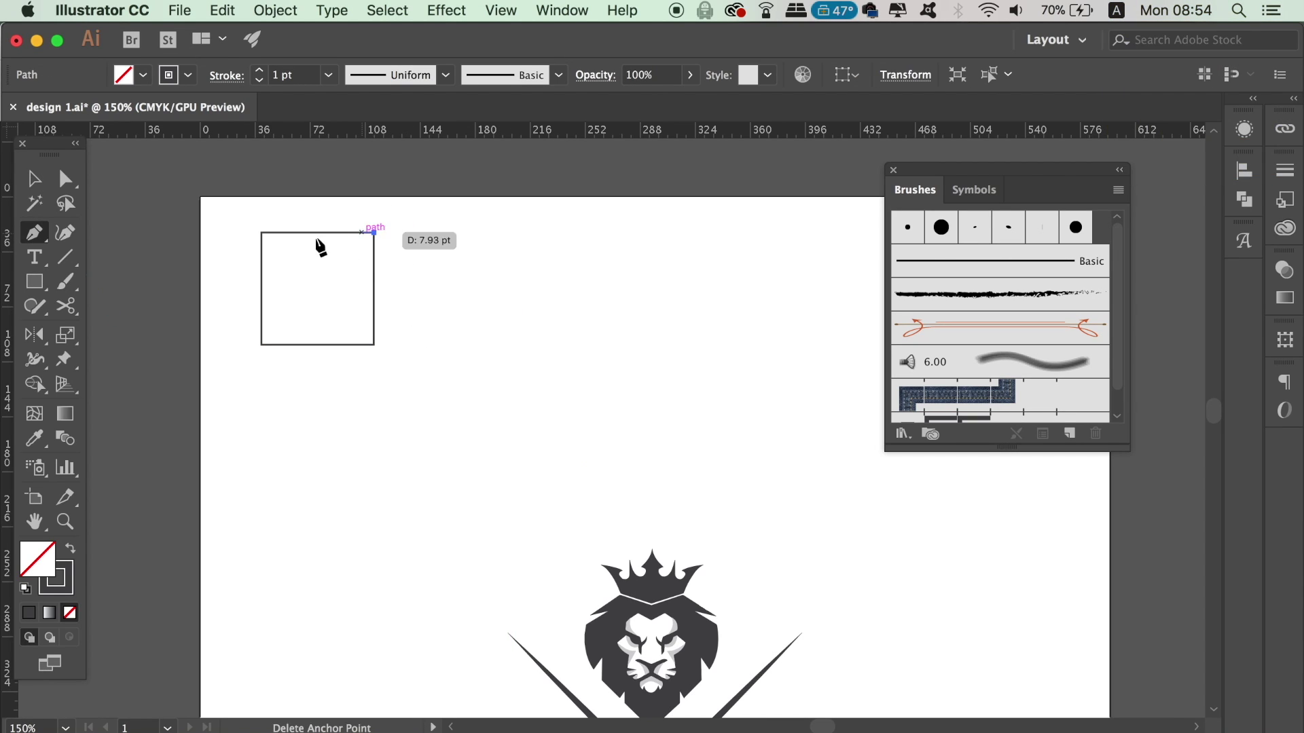
left_click(262, 232, "shift")
left_click(261, 345)
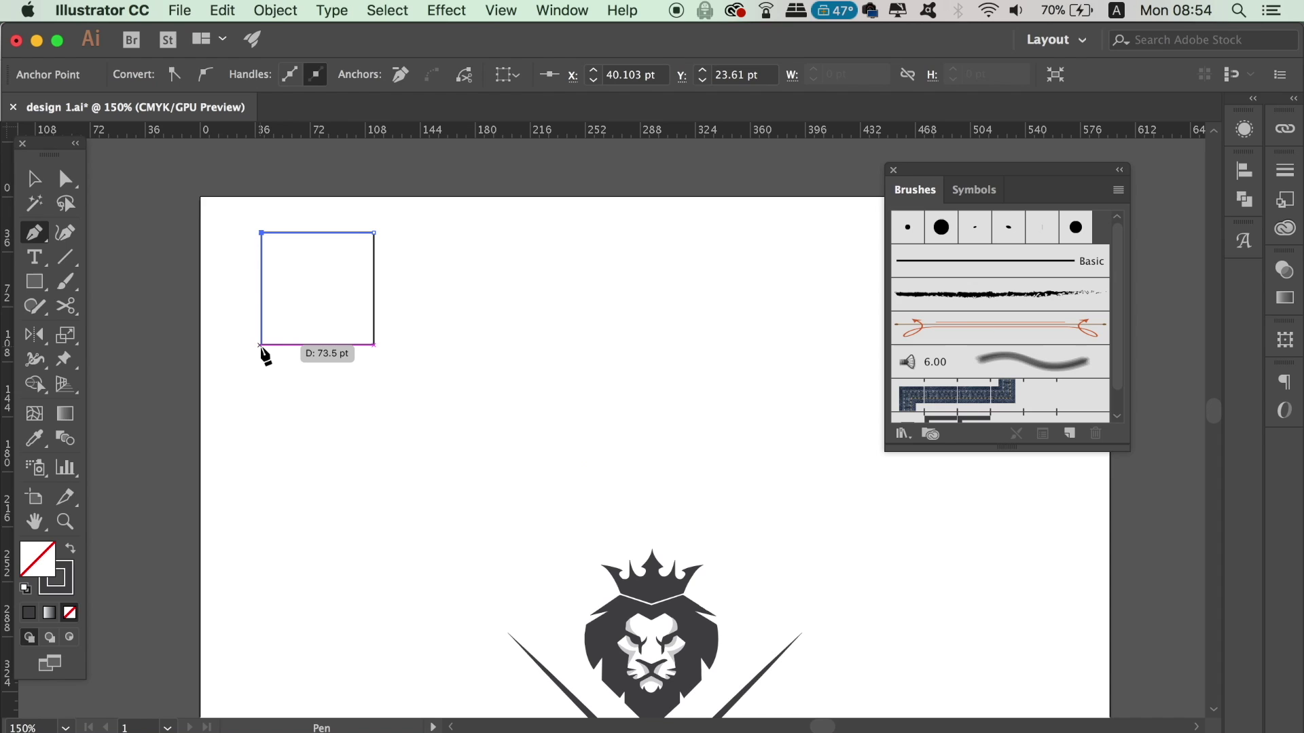
left_click(374, 345)
left_click(374, 289)
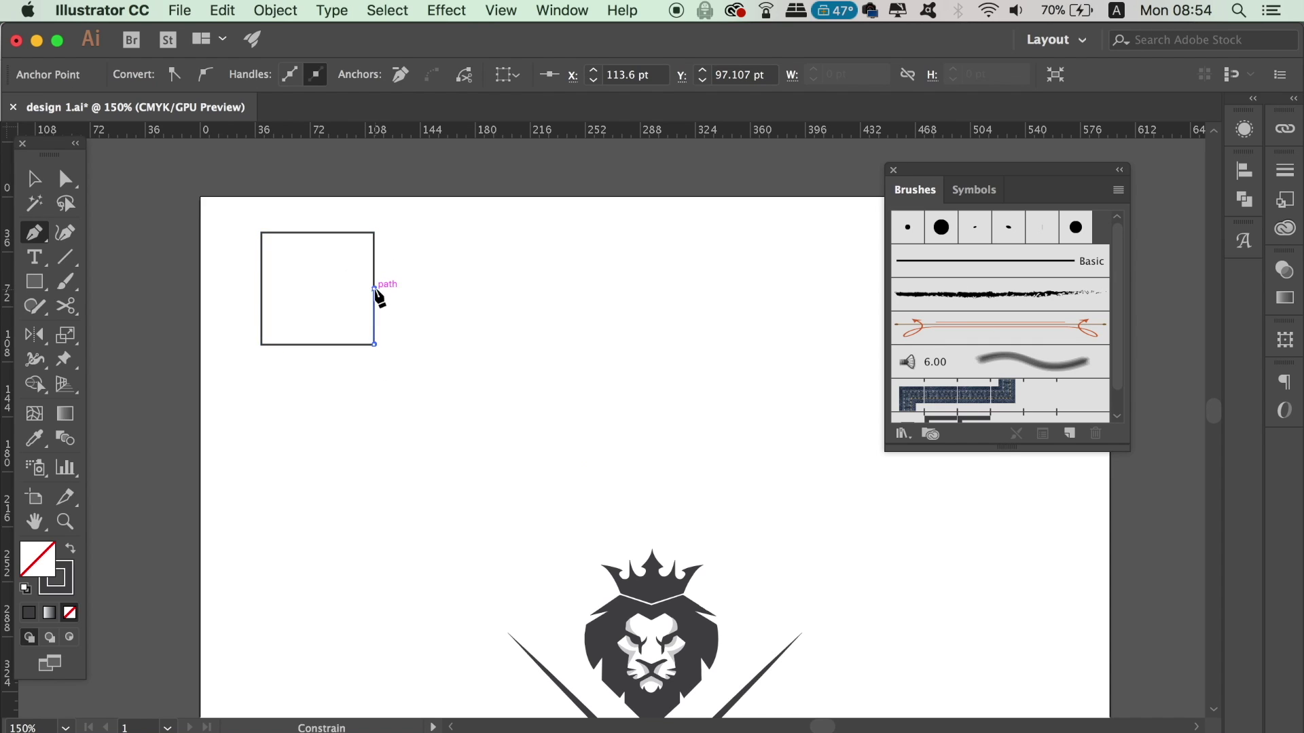
left_click(318, 289)
key("v")
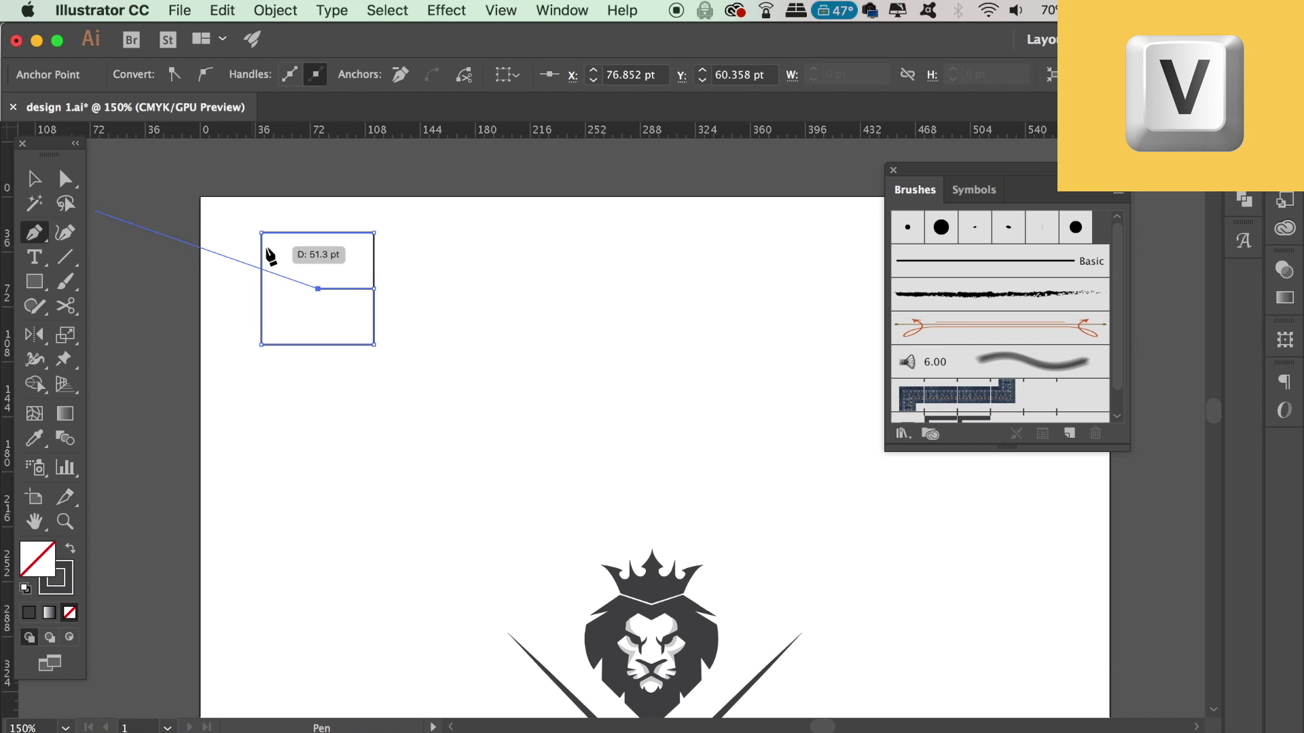
Move the G path below the square and unlock all objects.
left_click_drag(350, 345, 356, 542, "alt")
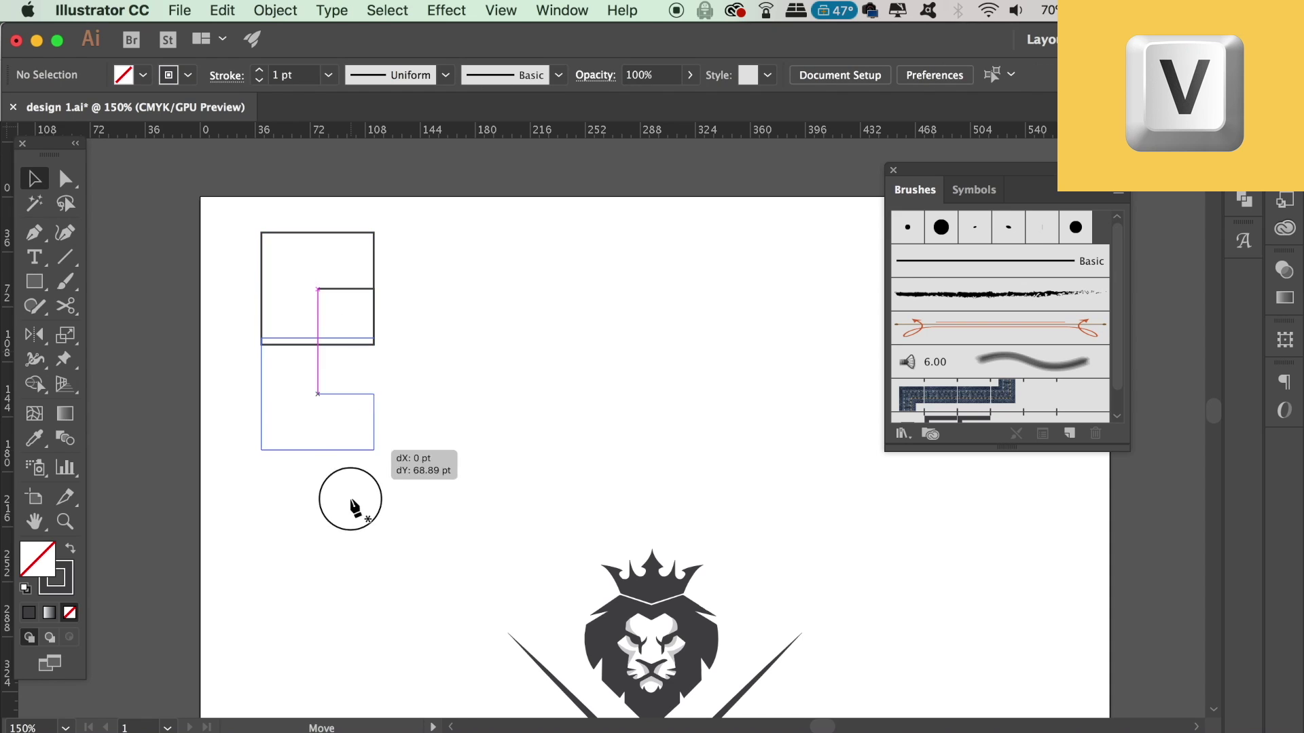
left_click(549, 480)
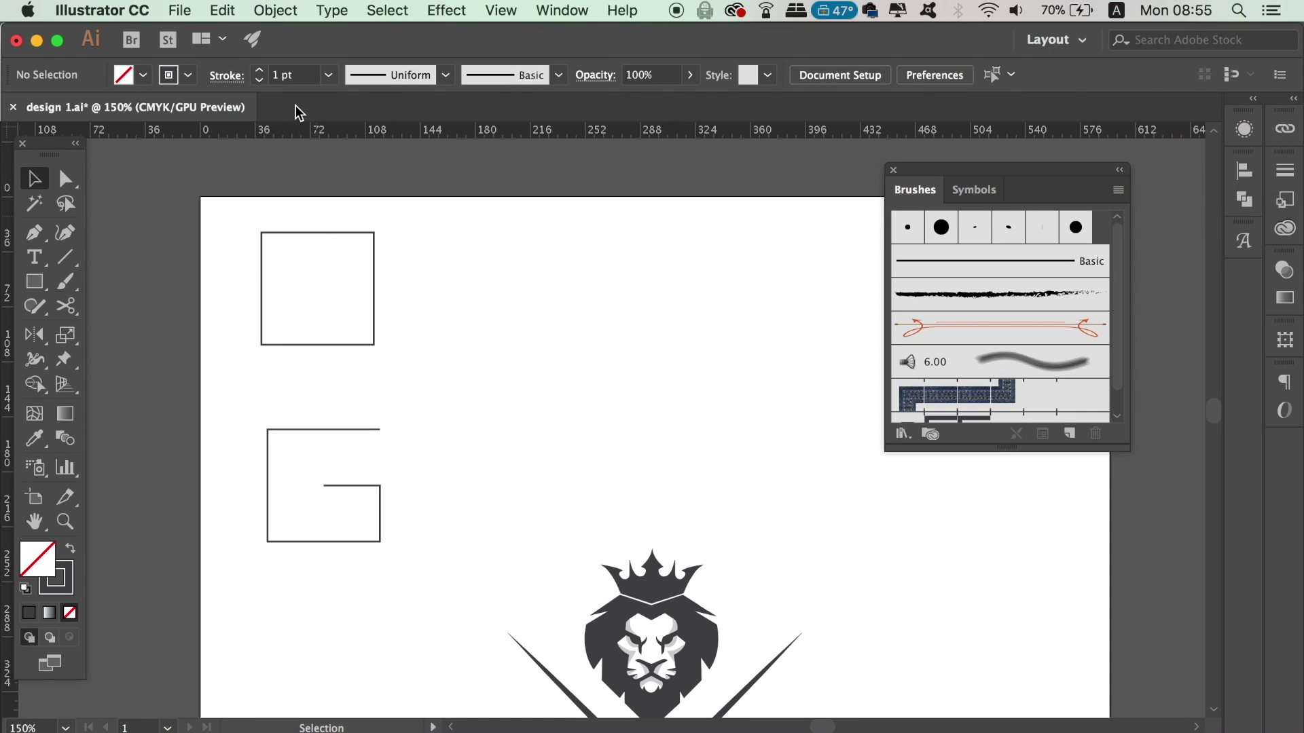
left_click(332, 10)
mouse_move(275, 11)
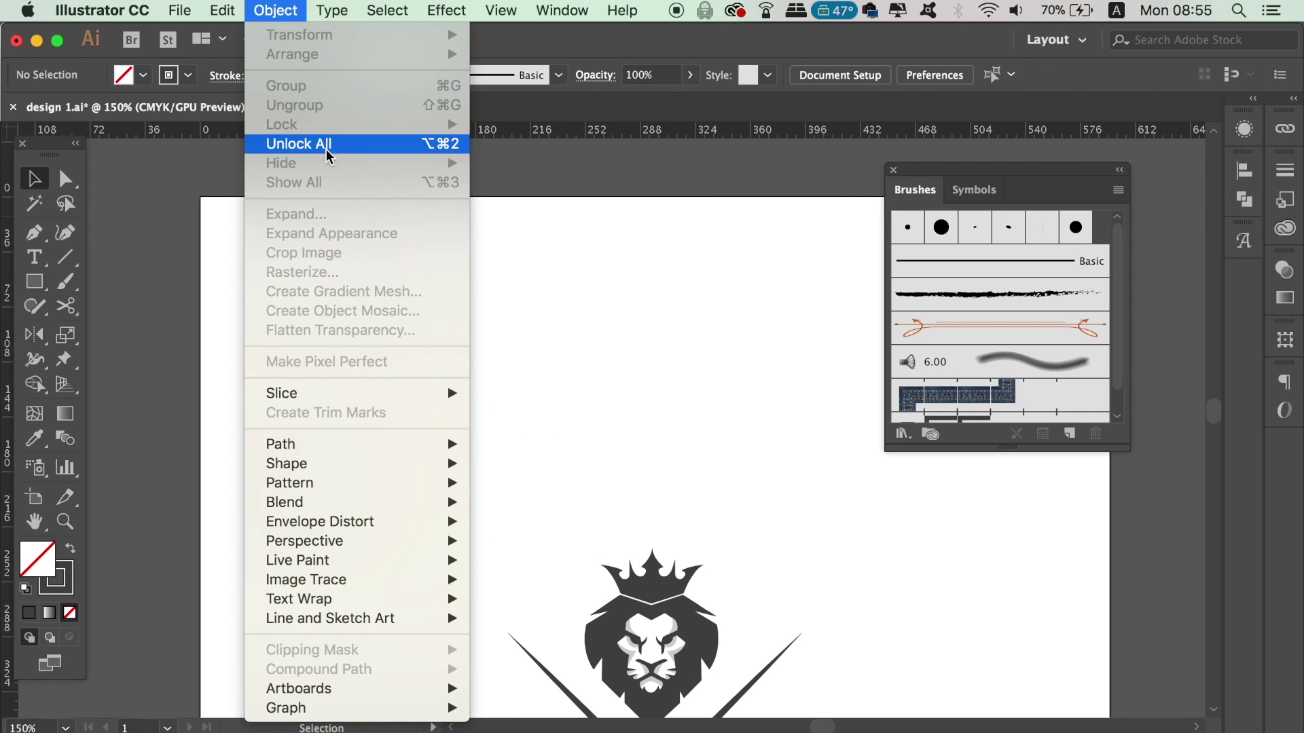
left_click(328, 155)
Move the G path up to the top-left and give it an 18 pt stroke.
left_click_drag(207, 206, 388, 331)
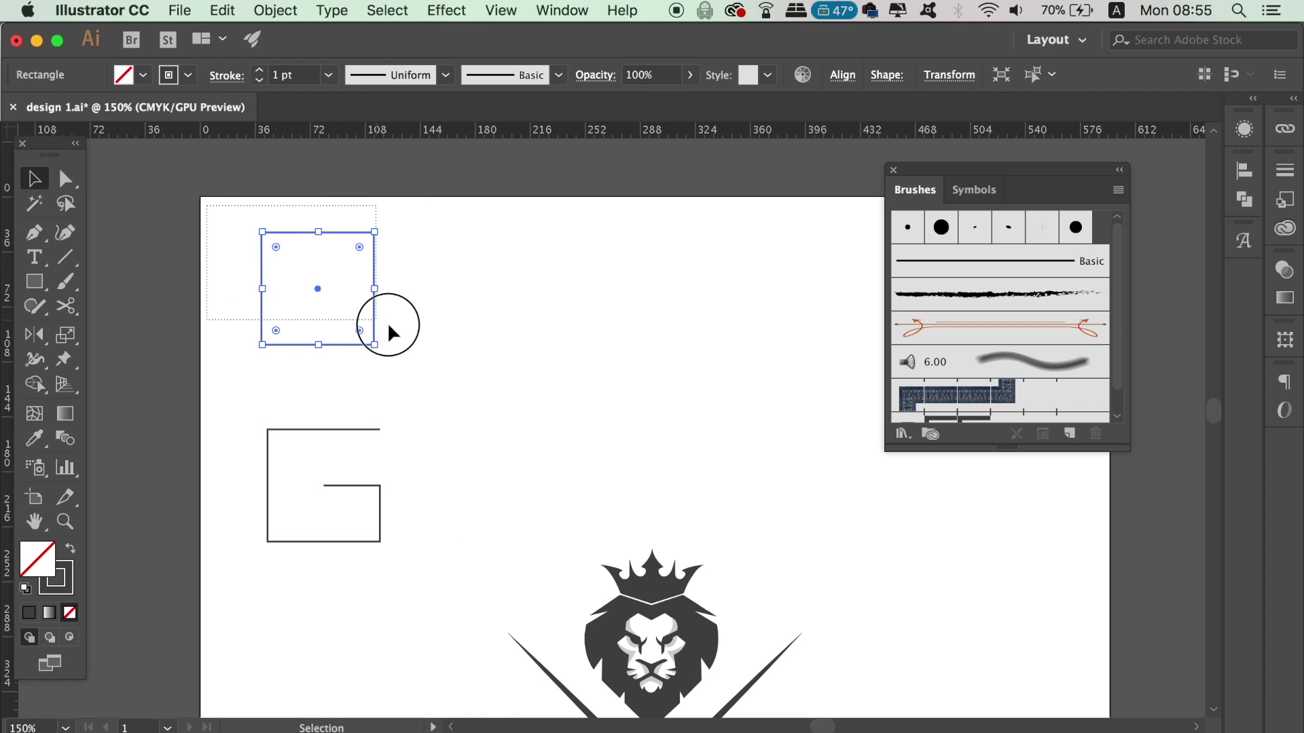
left_click(403, 343)
left_click_drag(354, 430, 385, 244)
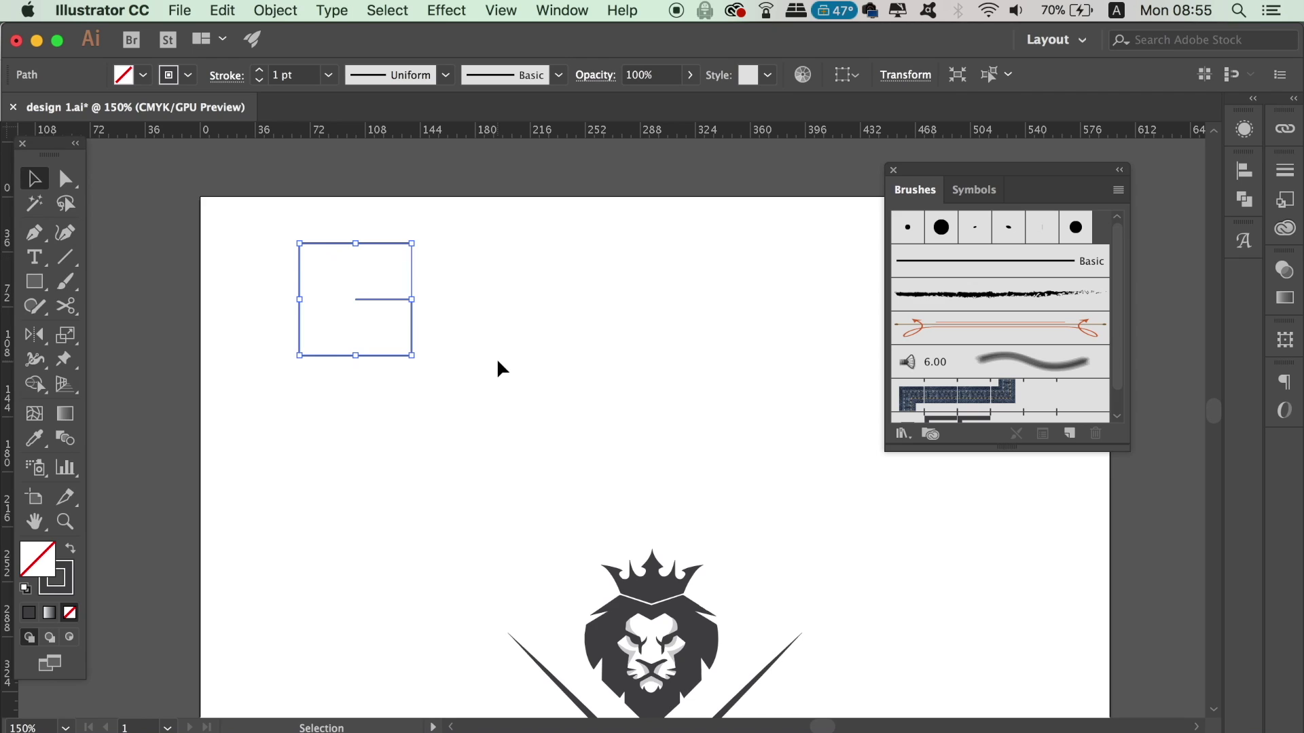
left_click(329, 75)
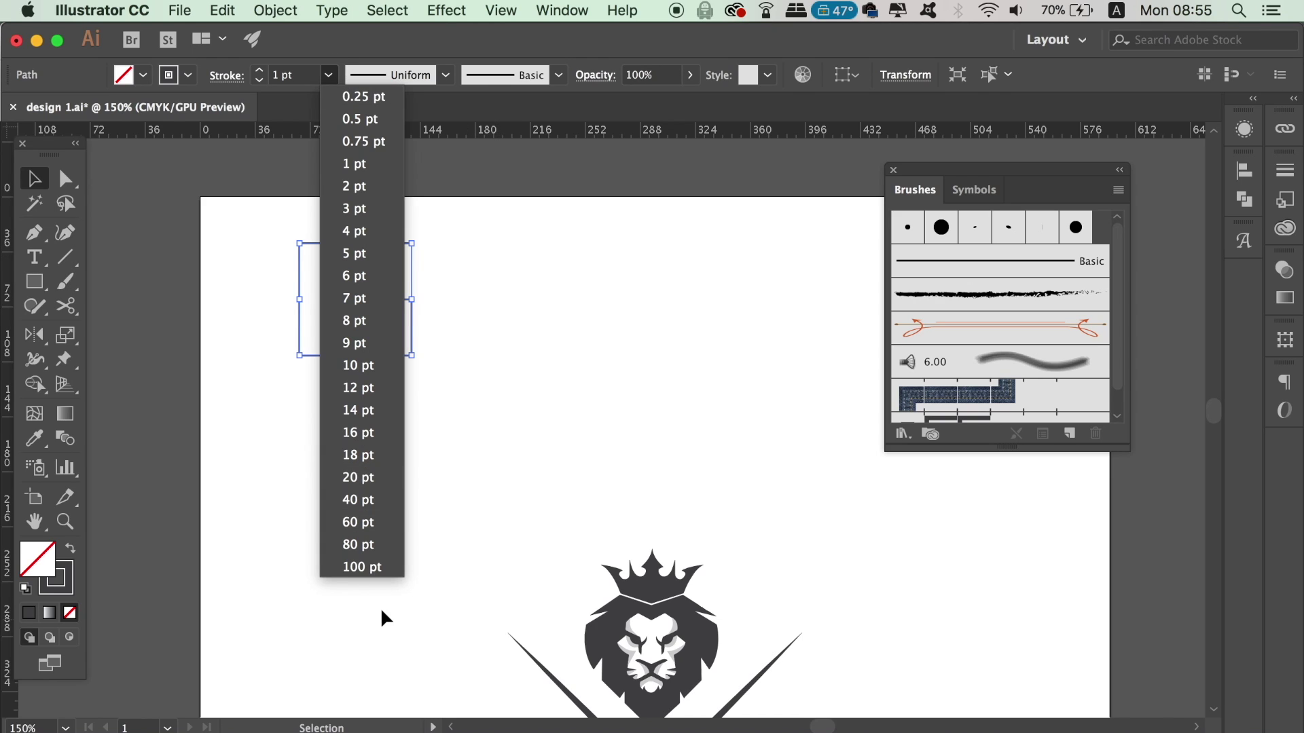
left_click(367, 455)
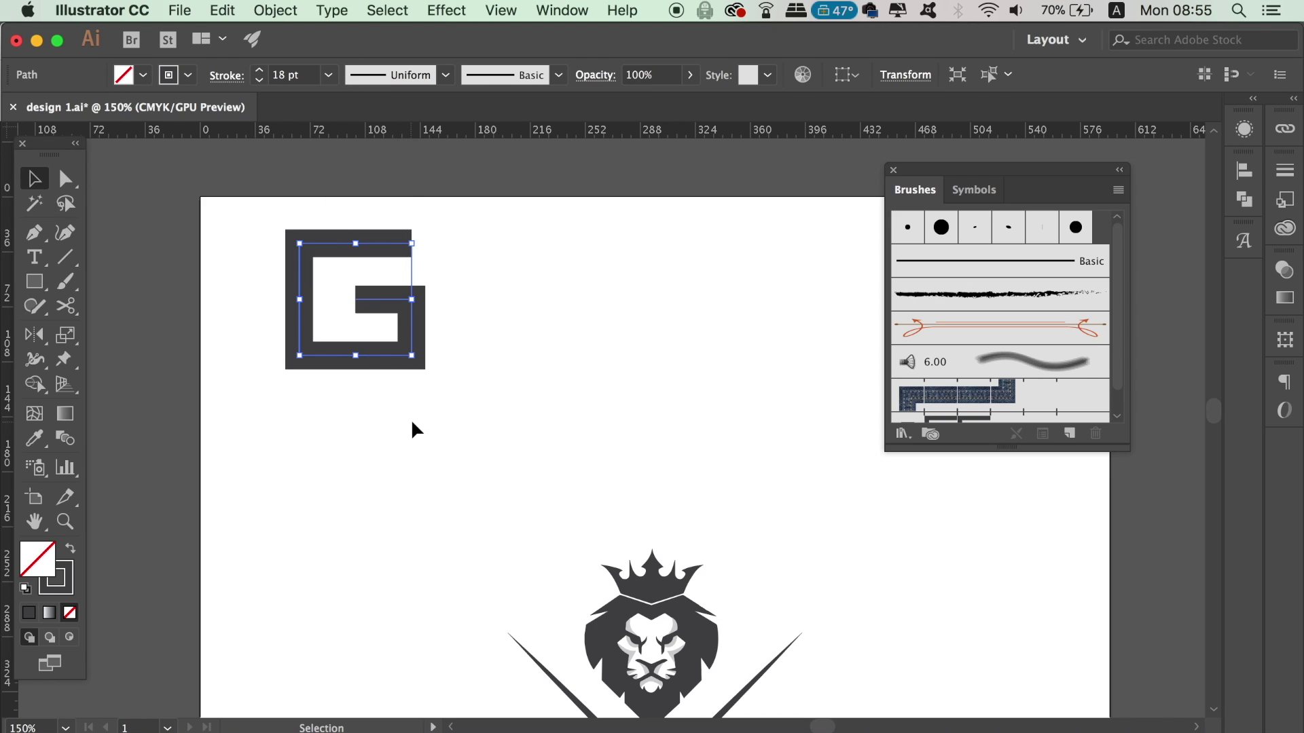
Extend the G's top bar rightward and shift its inner end anchor left.
key("p")
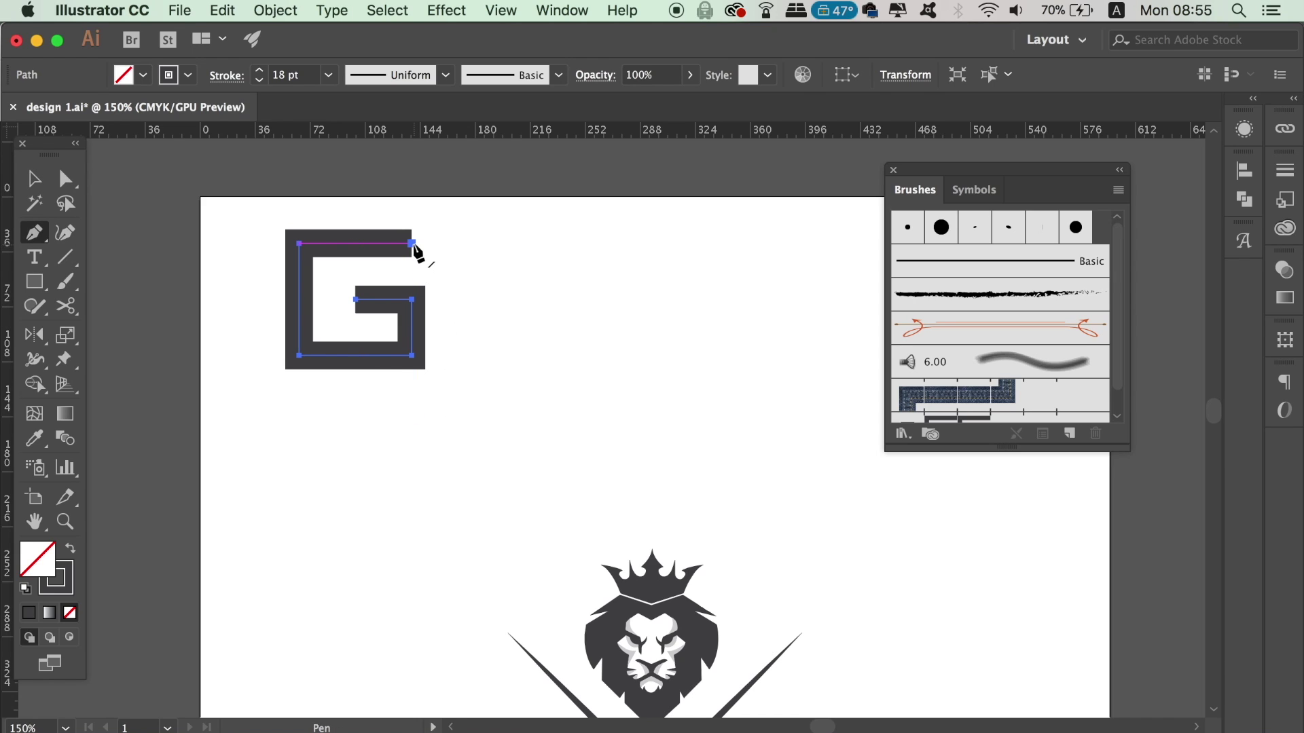
key("a")
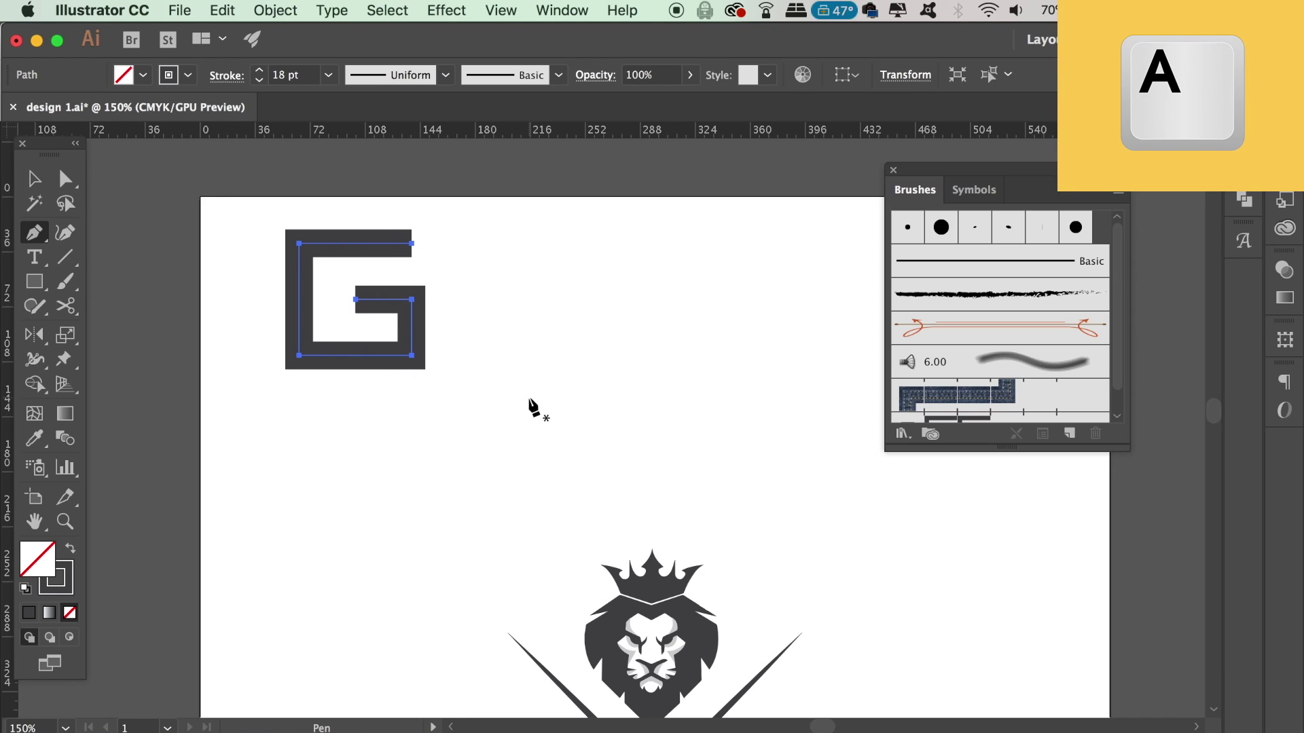
left_click_drag(412, 243, 456, 246)
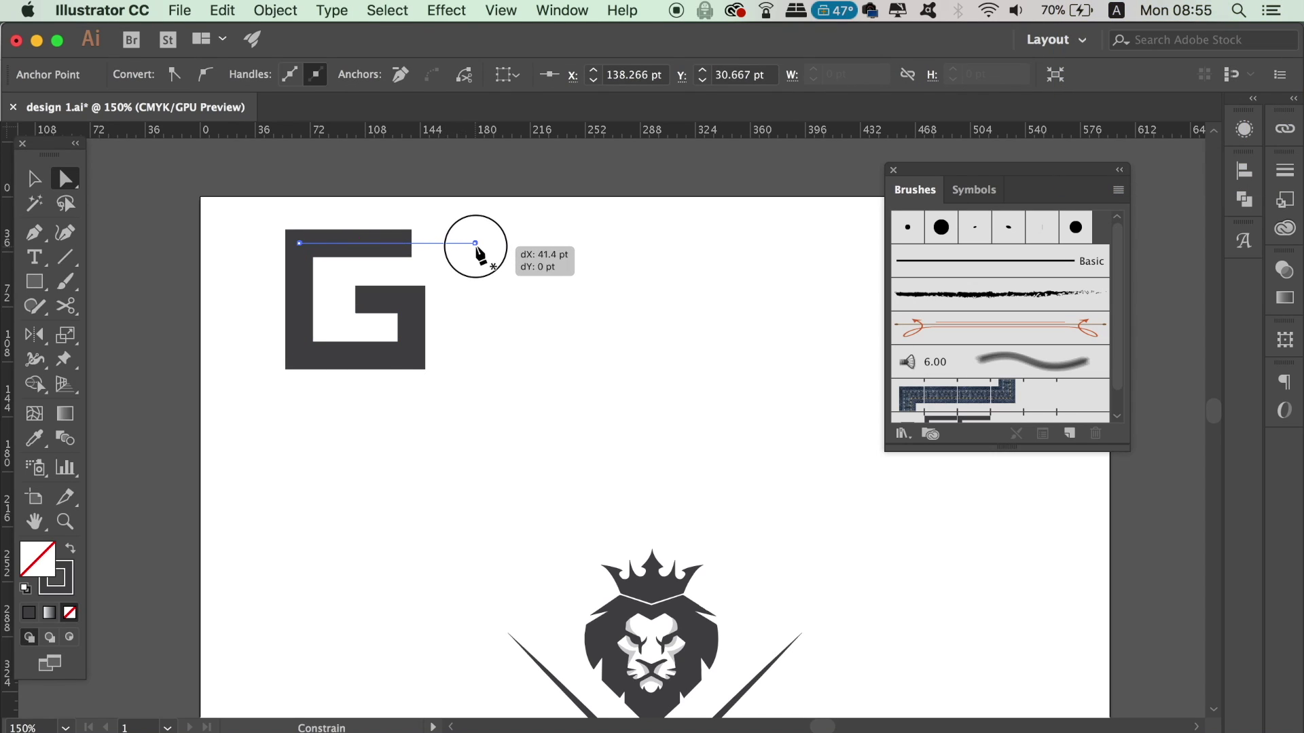
left_click_drag(455, 246, 474, 244)
left_click(579, 384)
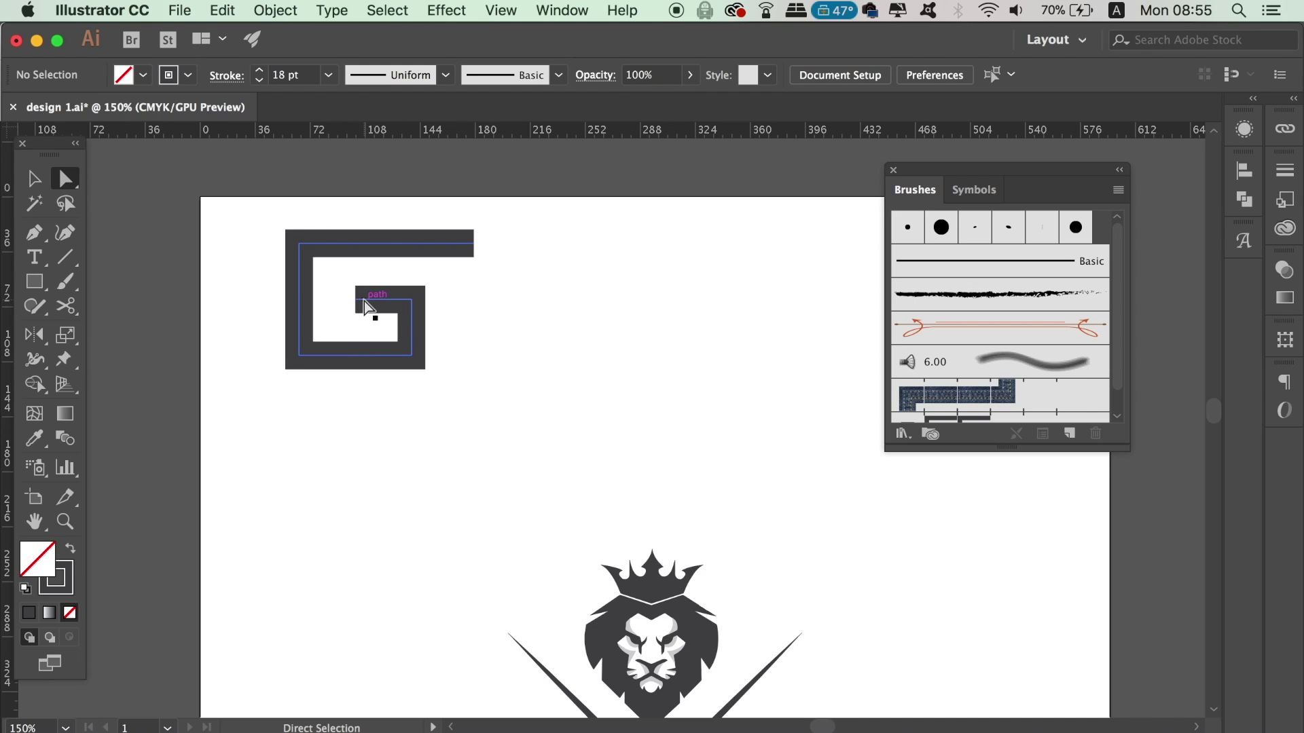
left_click_drag(355, 300, 336, 299)
left_click(576, 371)
key("v")
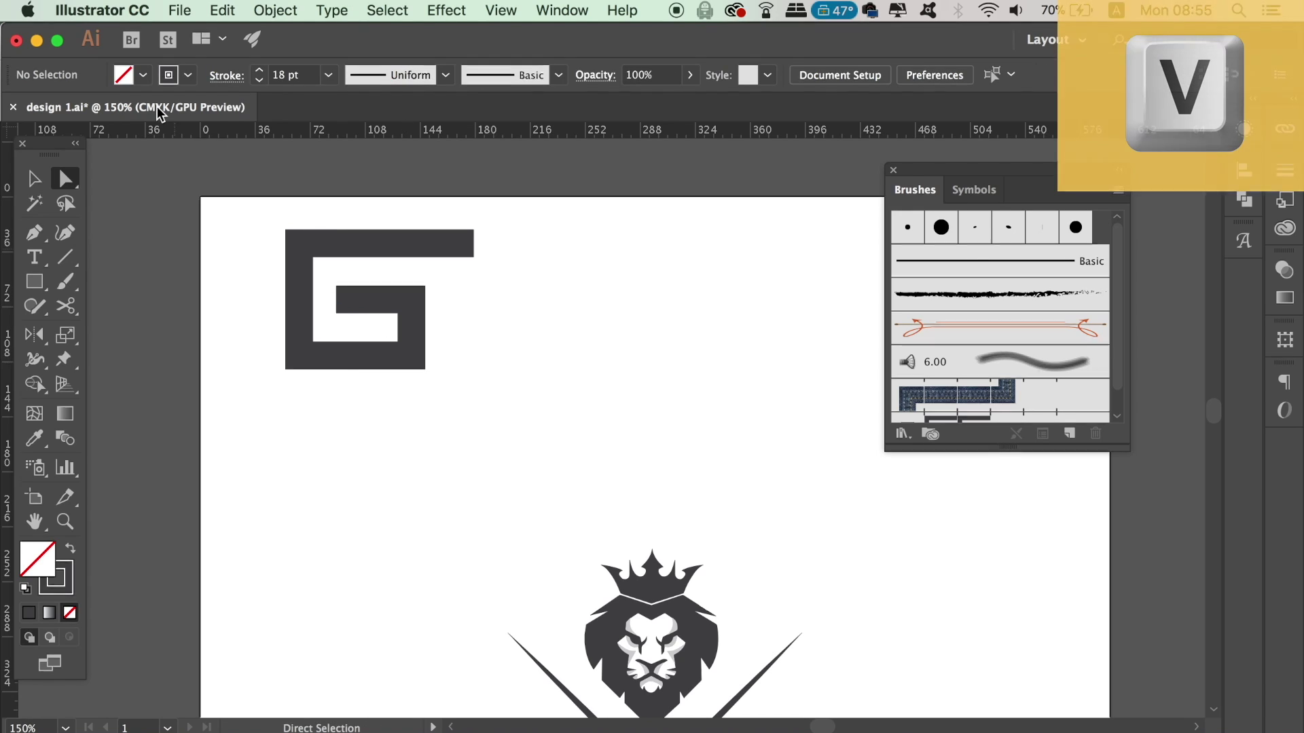
Scale the G proportionally down to a small tile at the top-left.
left_click_drag(266, 216, 416, 375)
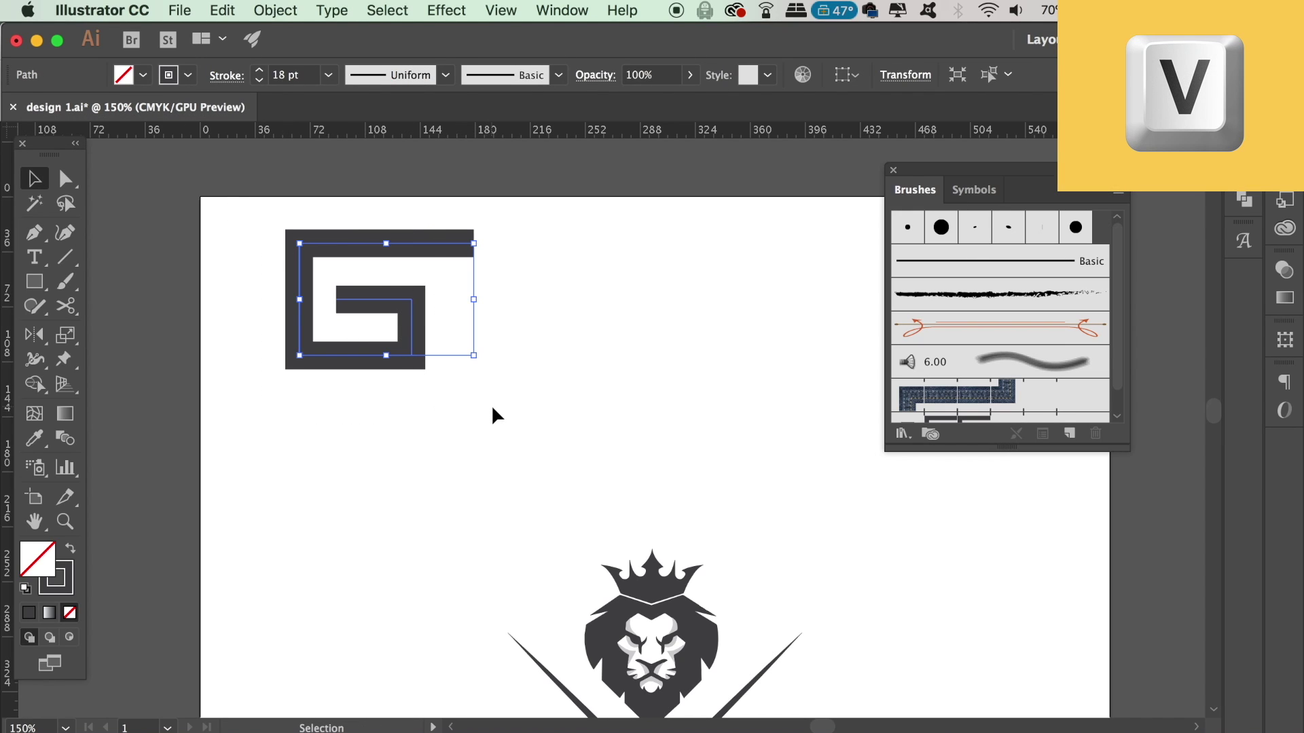
key("ctrl+minus")
left_click_drag(595, 416, 364, 247)
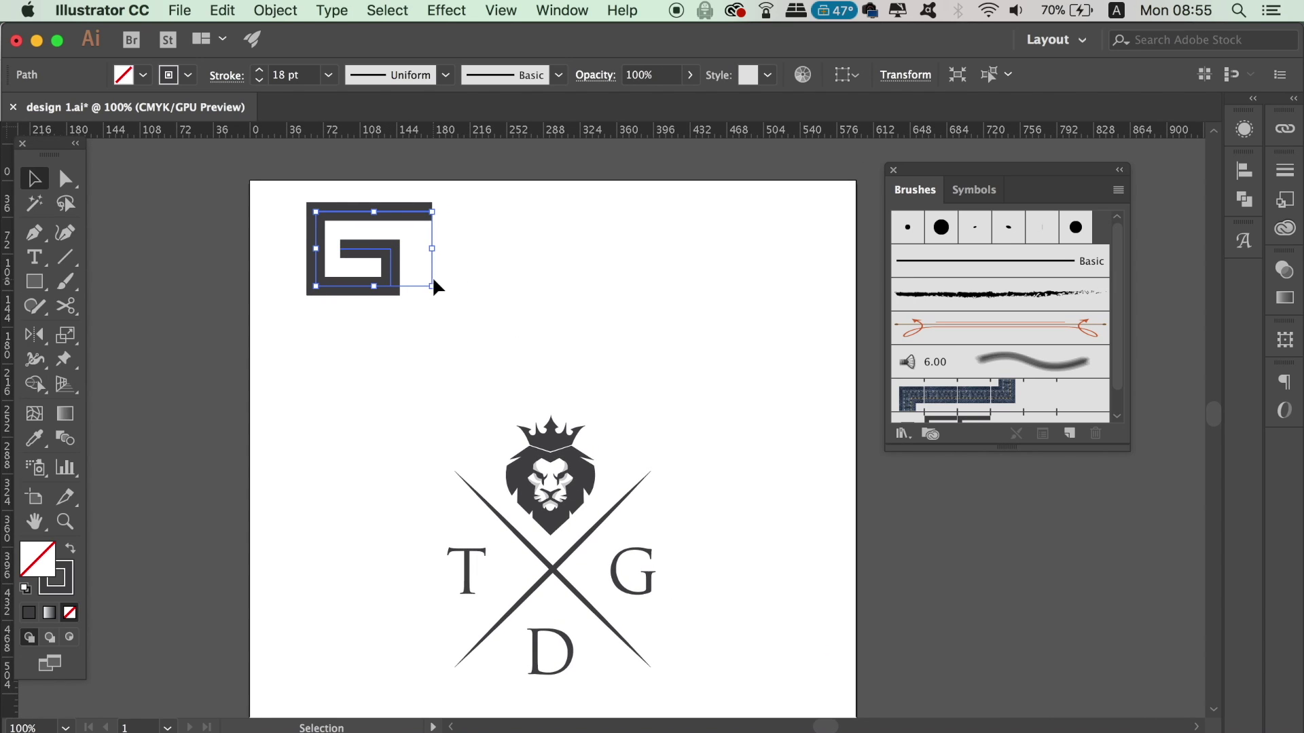
left_click_drag(433, 283, 365, 243)
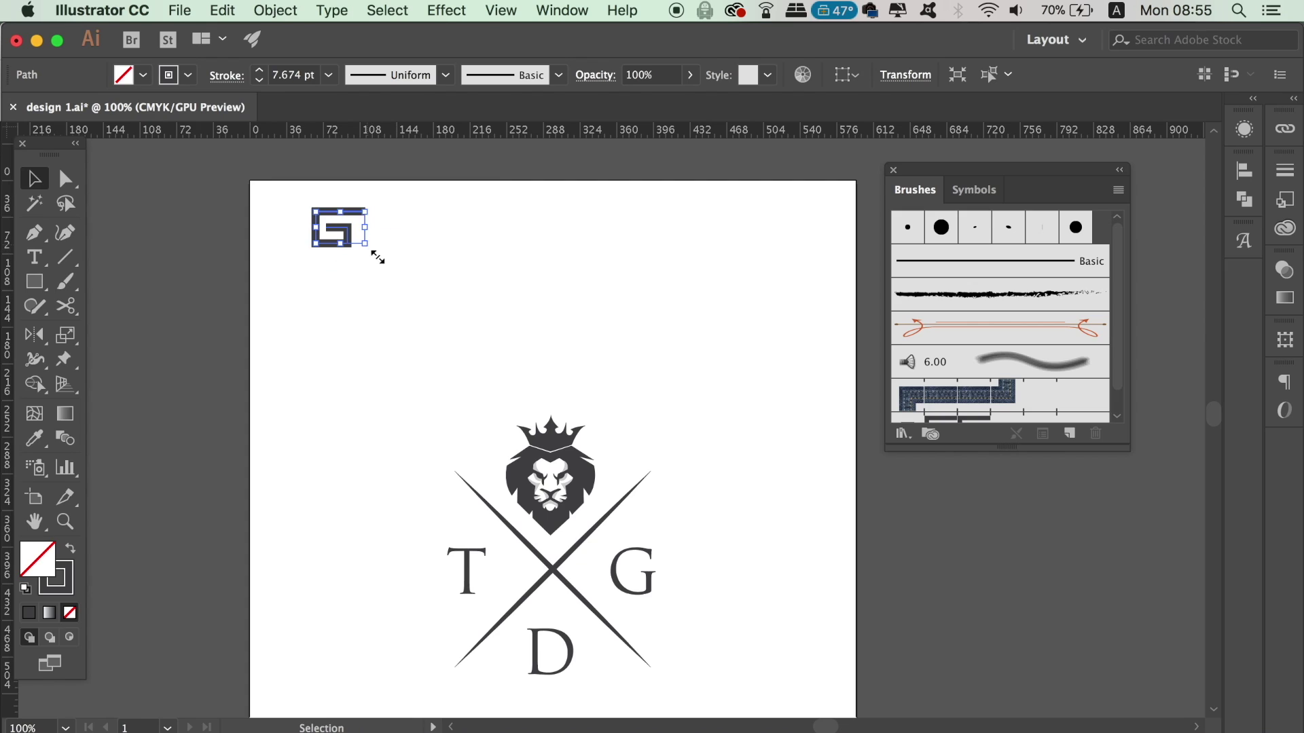
left_click(415, 278)
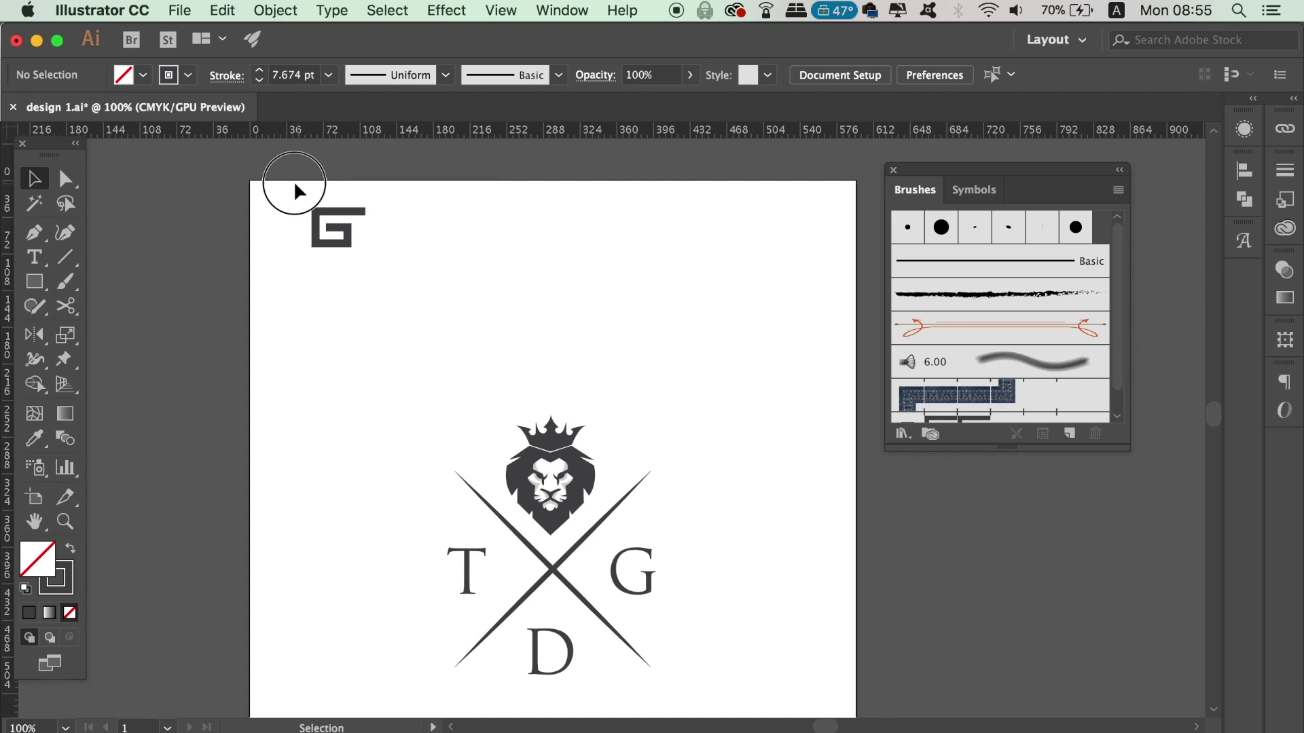
Lower the small G's stroke weight to 6 pt.
left_click_drag(294, 184, 324, 220)
left_click(260, 80)
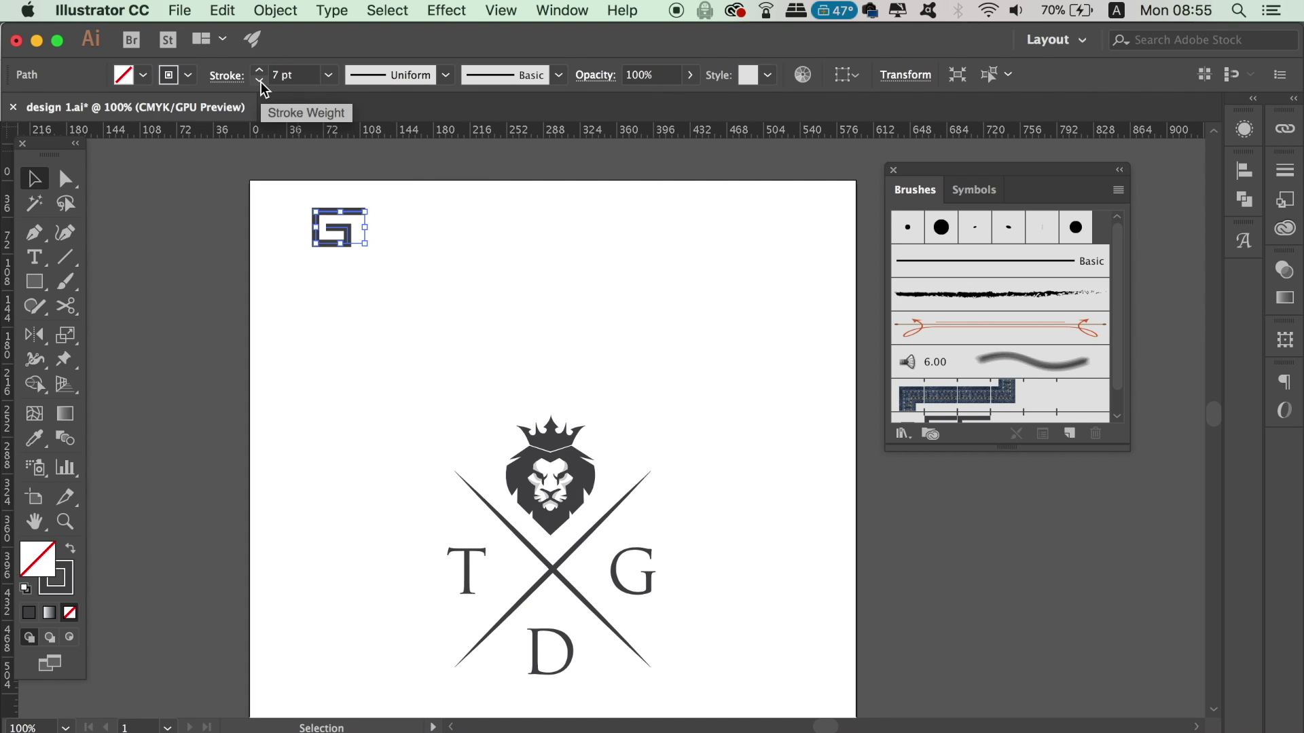
left_click(260, 80)
left_click(286, 336)
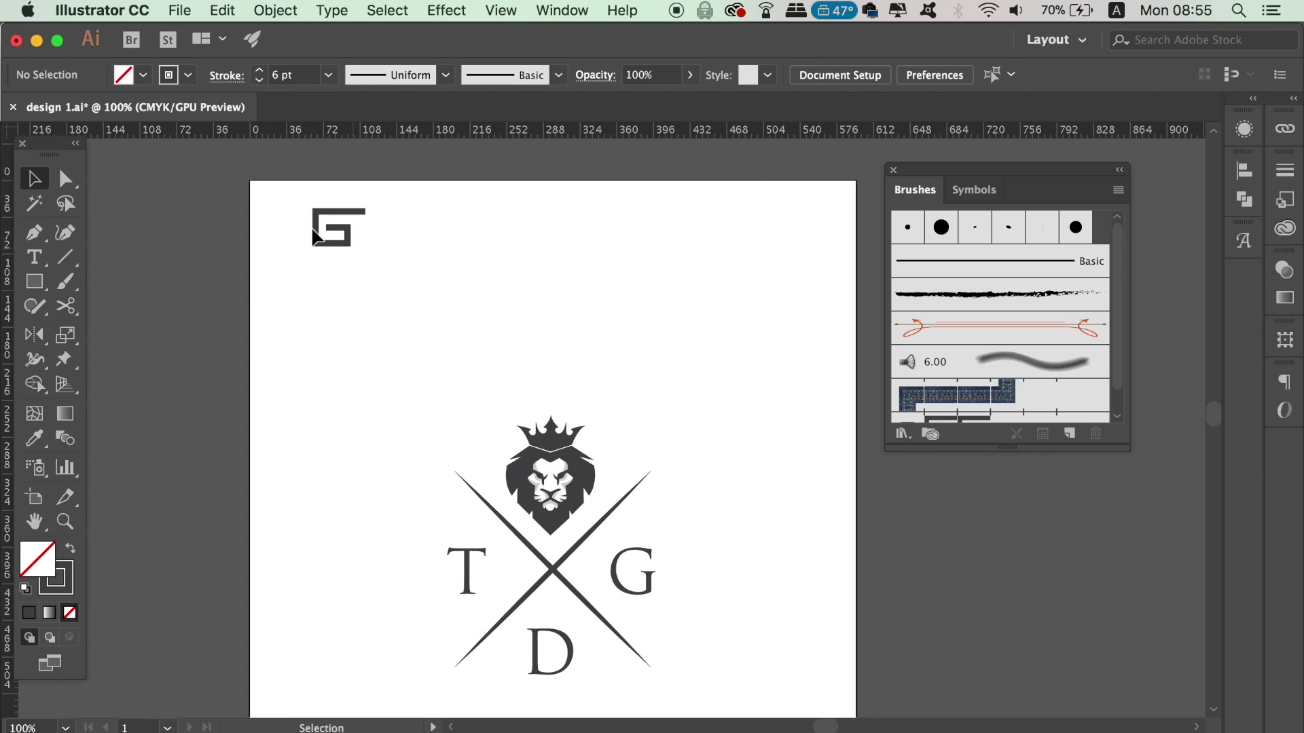
left_click_drag(261, 187, 377, 235)
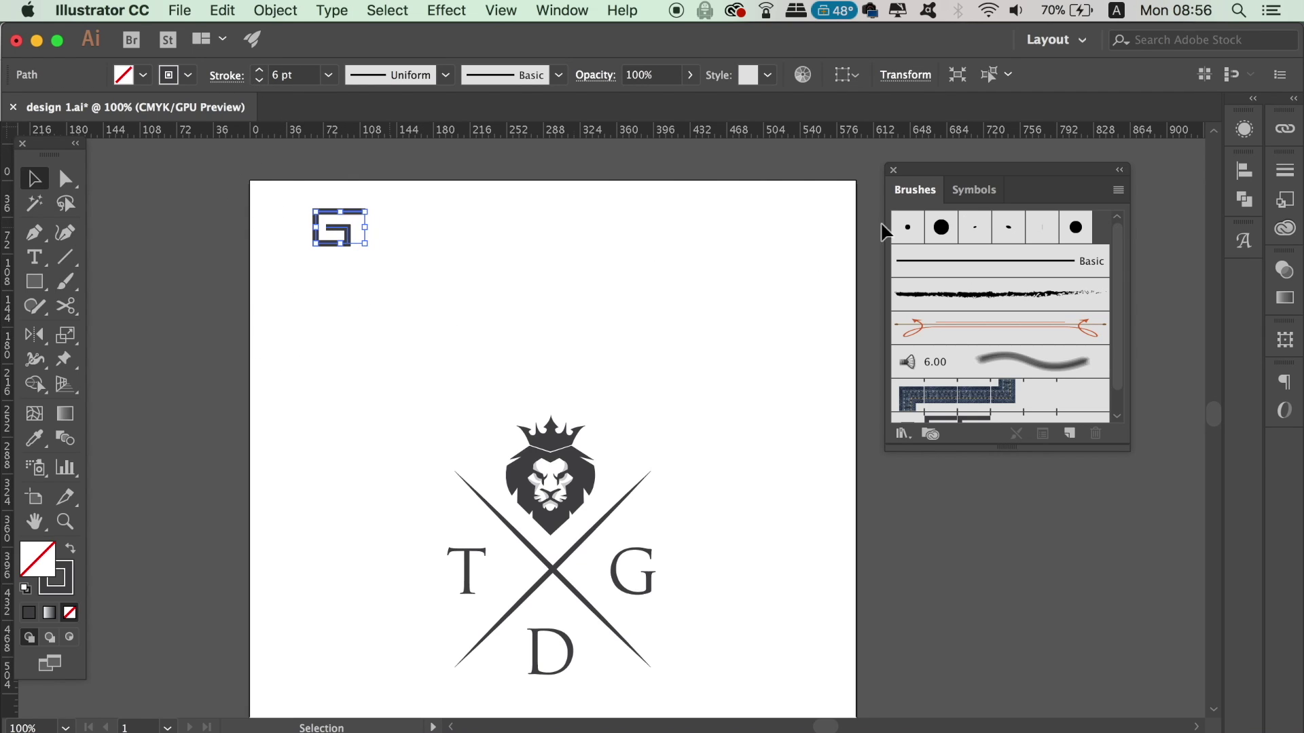
Start a new Pattern Brush from the selected G tile.
left_click(1120, 193)
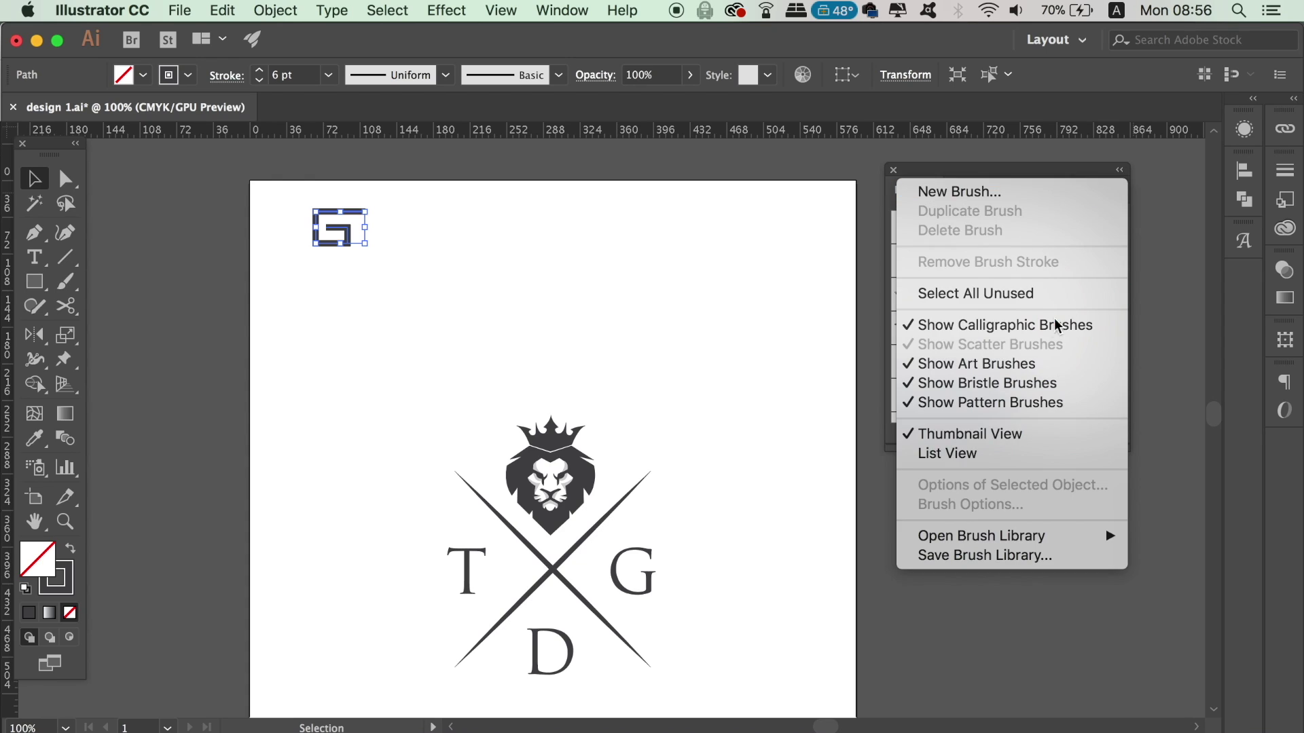
left_click(1062, 207)
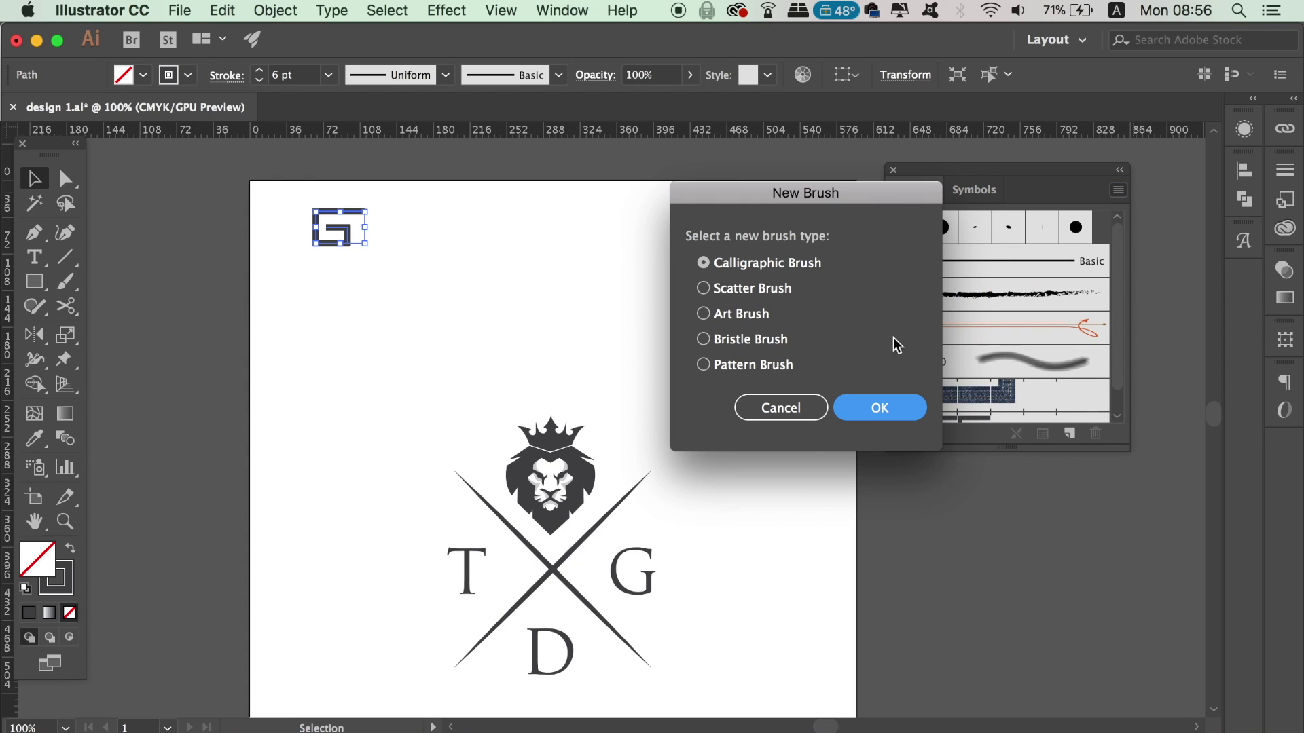
left_click(778, 372)
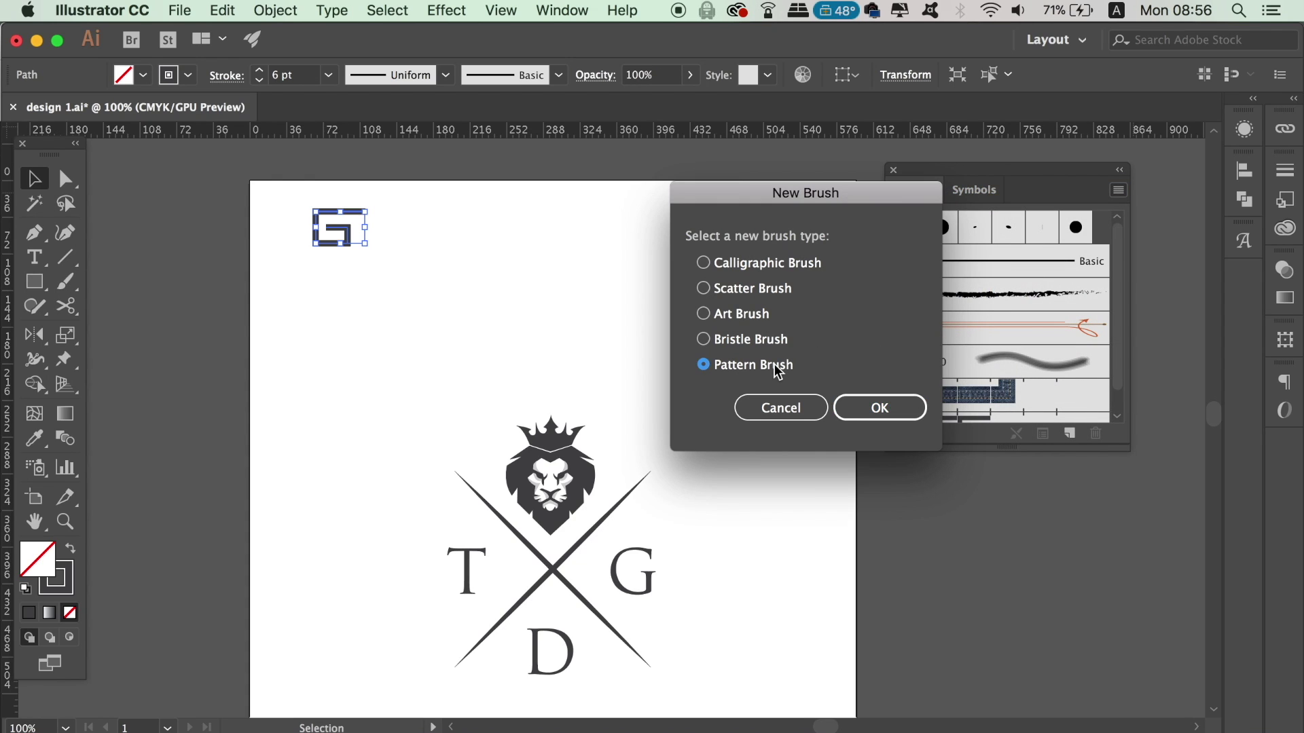
left_click(910, 413)
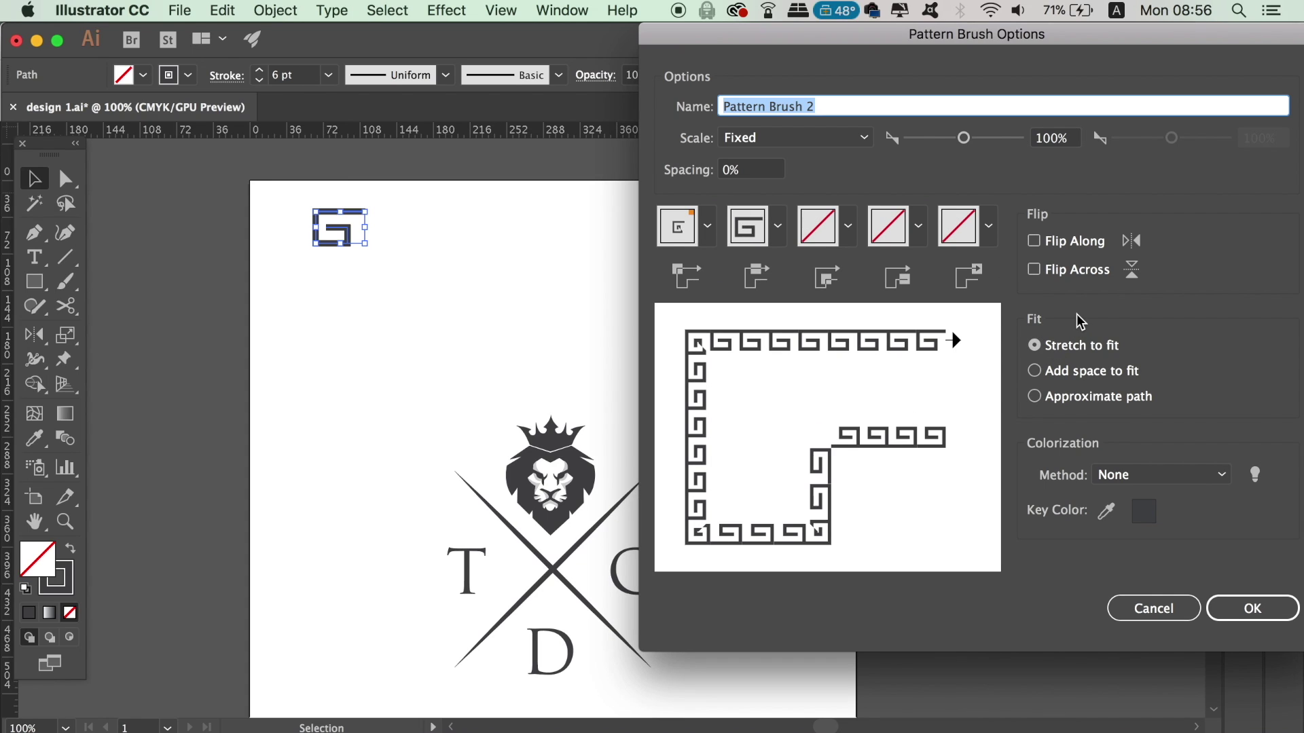
Preview spacing, fit and flip options, leaving tiles stretched and unflipped.
left_click(1074, 370)
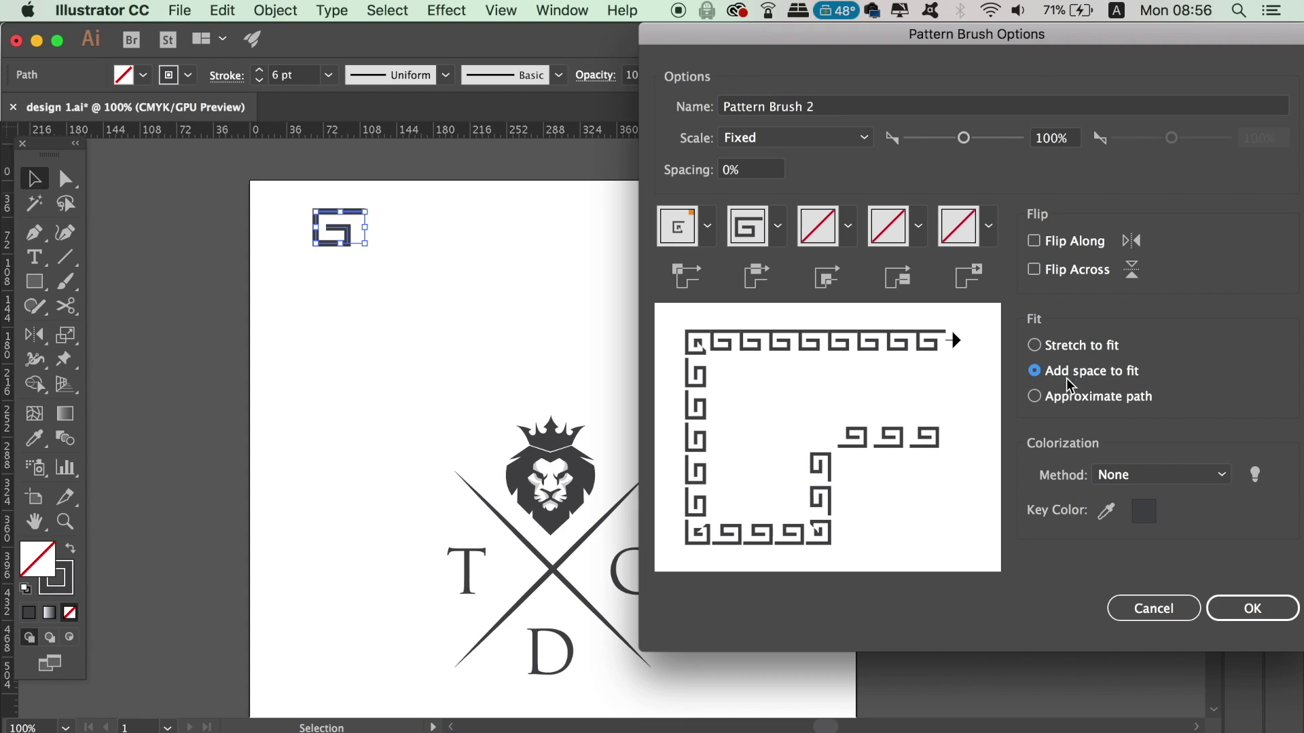
left_click(1032, 398)
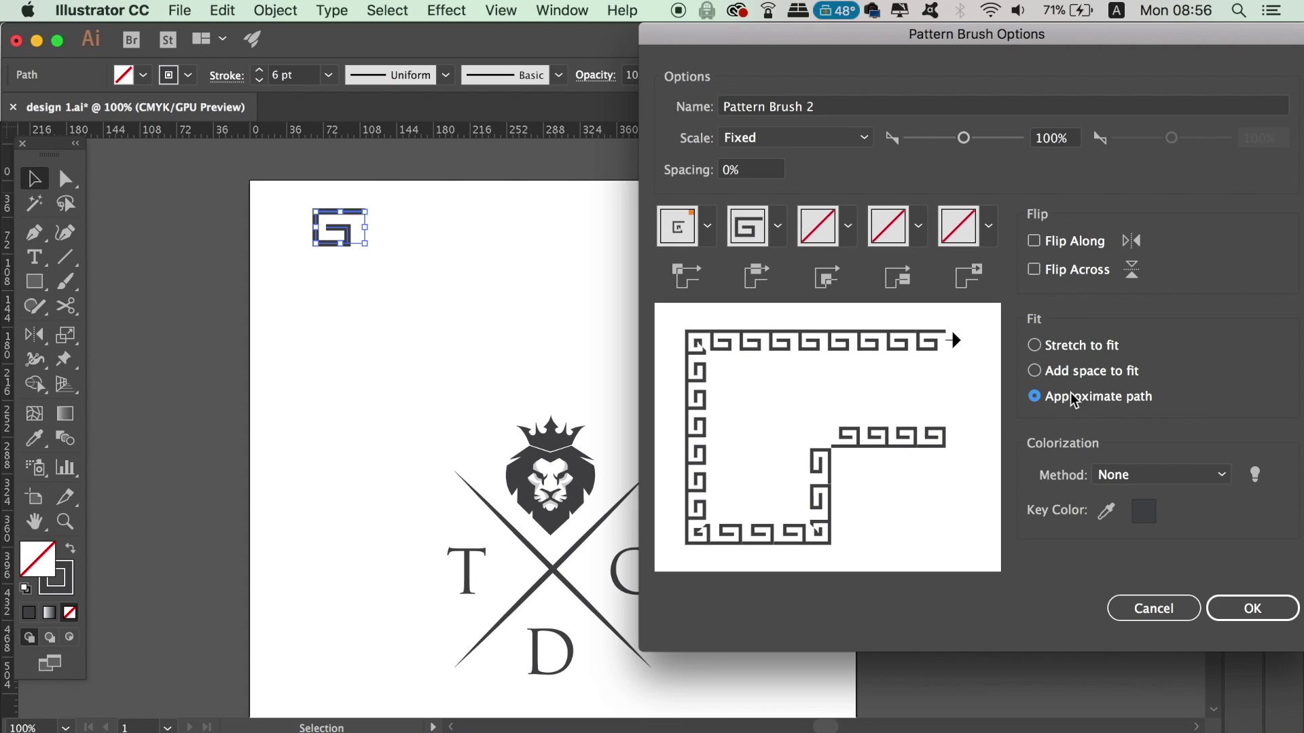
left_click(1095, 348)
left_click(1084, 248)
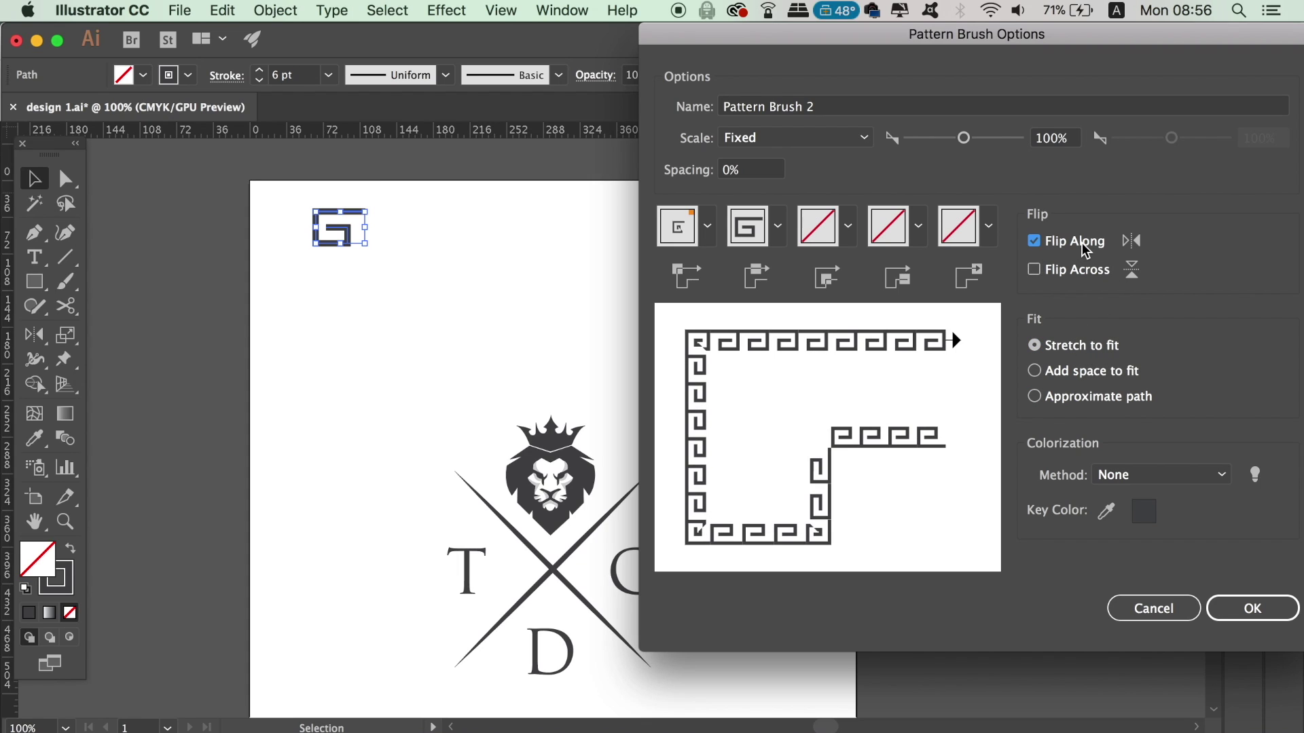
left_click(1086, 250)
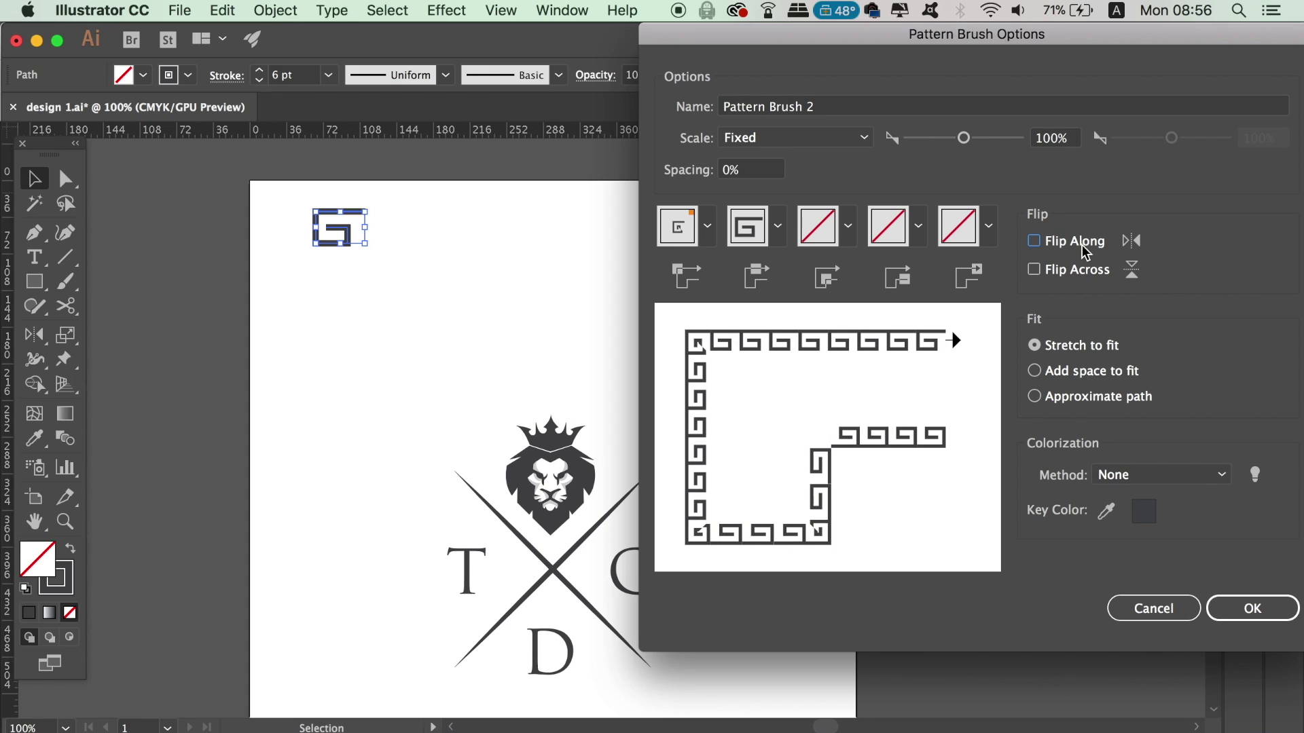
left_click(1083, 278)
left_click(1084, 279)
Set colorization to Tints and Shades, name the brush 'birder brush 1', and create it.
left_click(1117, 479)
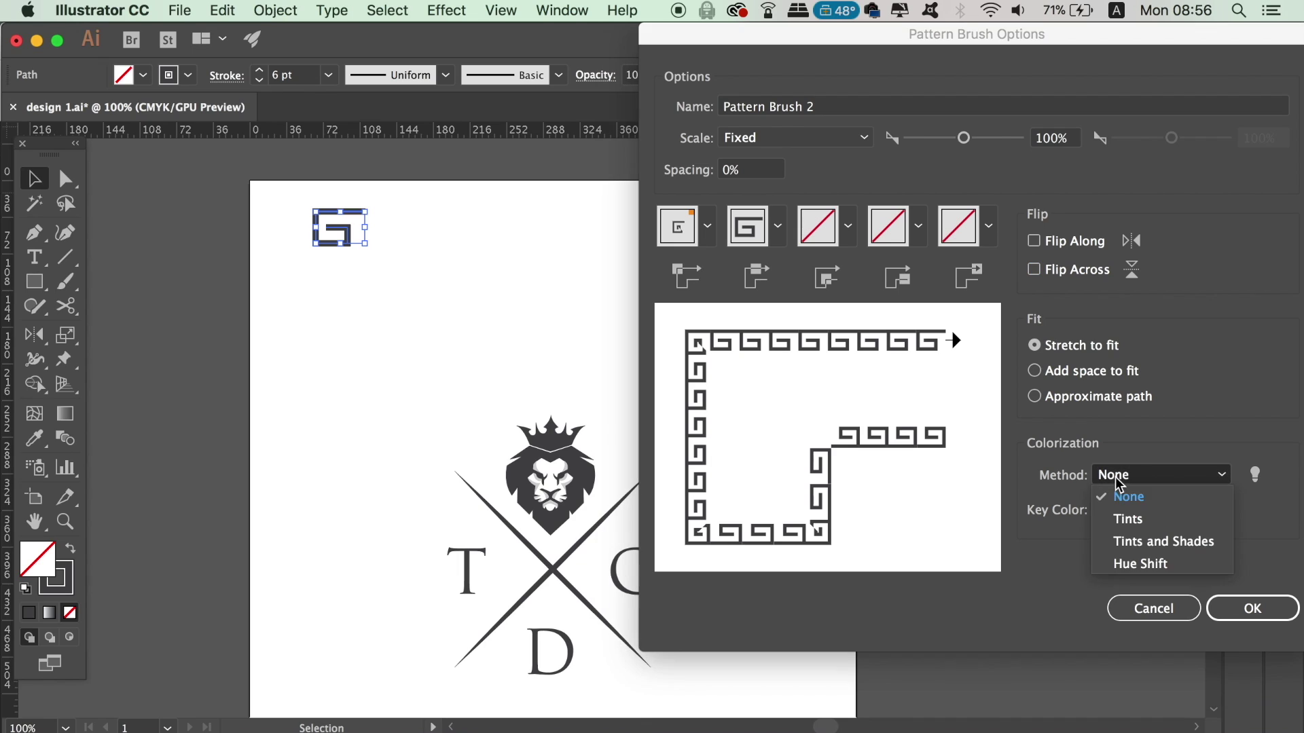
left_click(1164, 542)
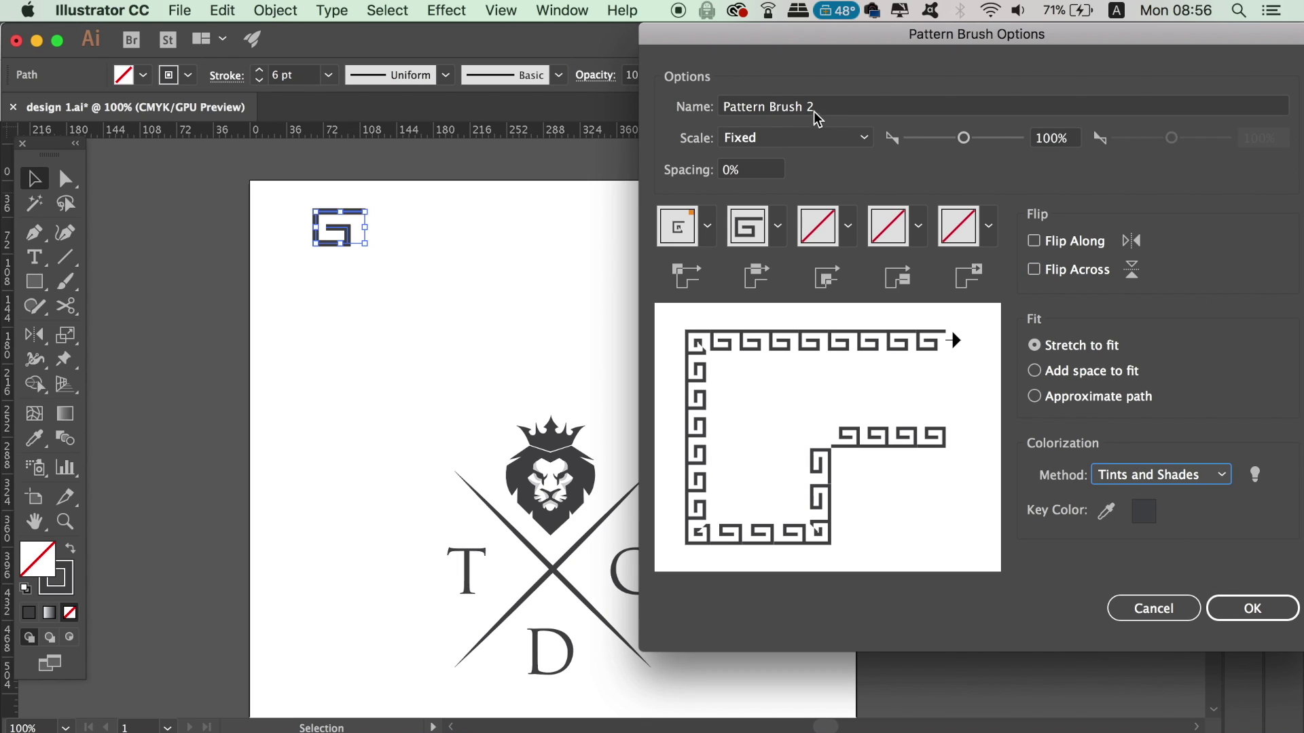
left_click_drag(818, 113, 667, 115)
type("birder")
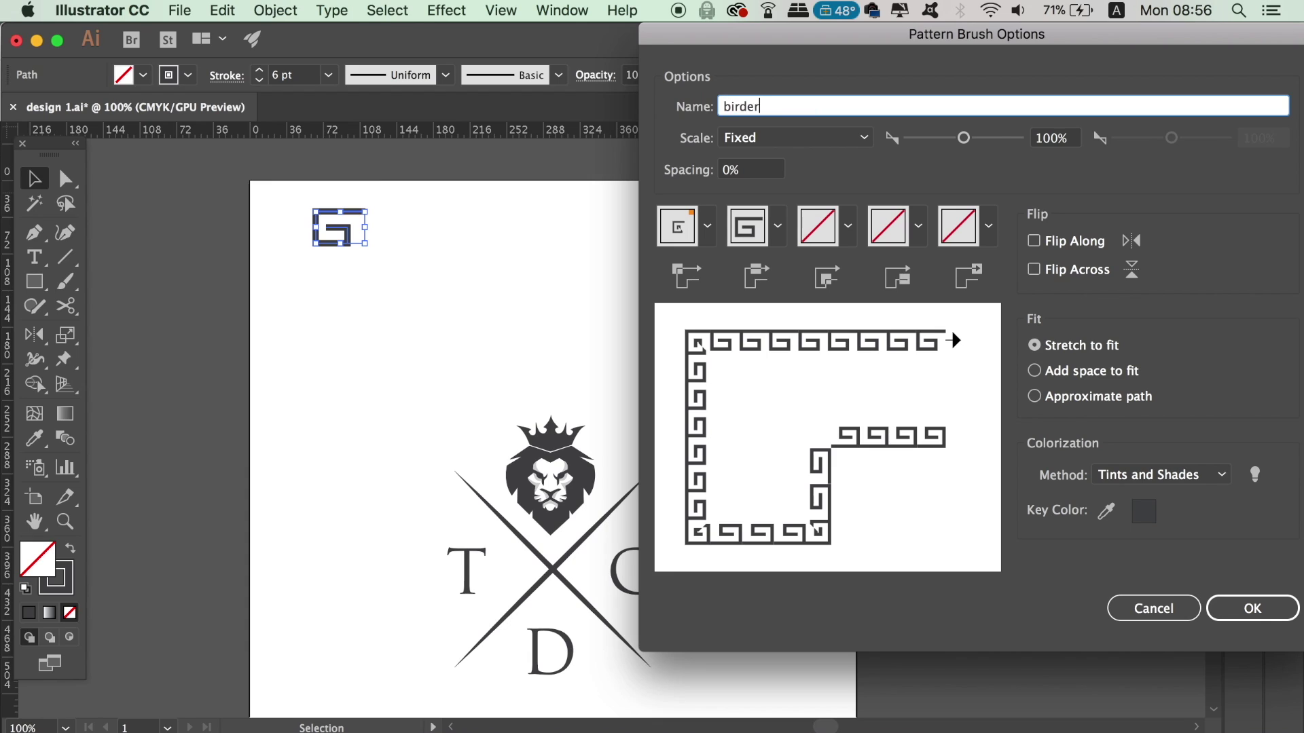
type(" brush 1")
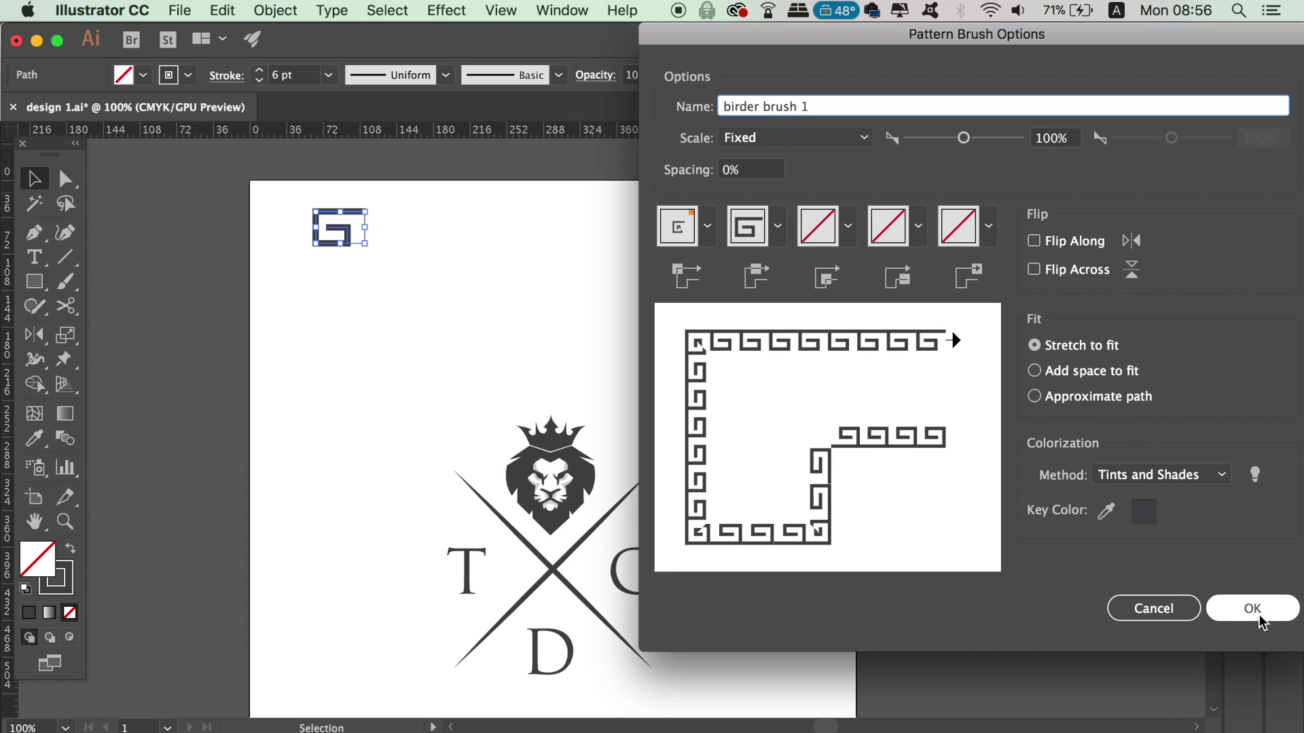
left_click(1258, 619)
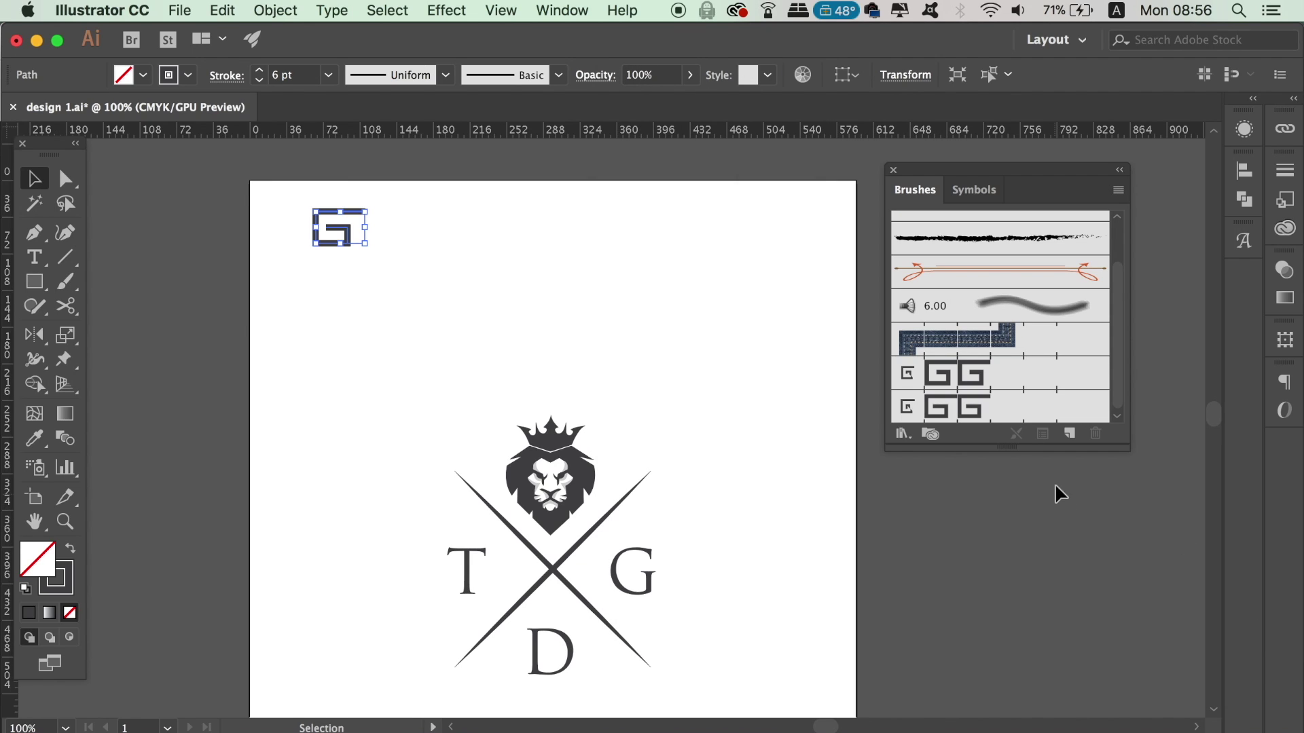
Apply the Greek-key brush and correct its name to 'border brush 1'.
left_click(980, 379)
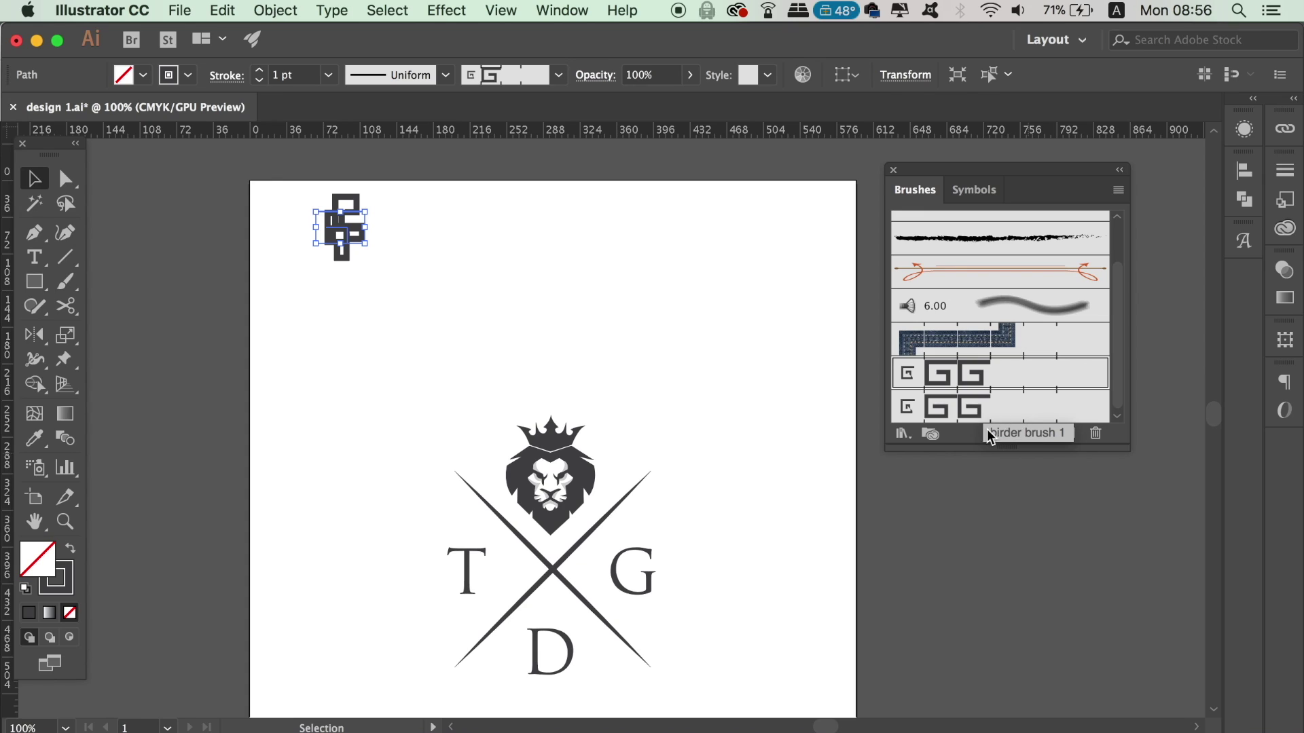
left_click(989, 409)
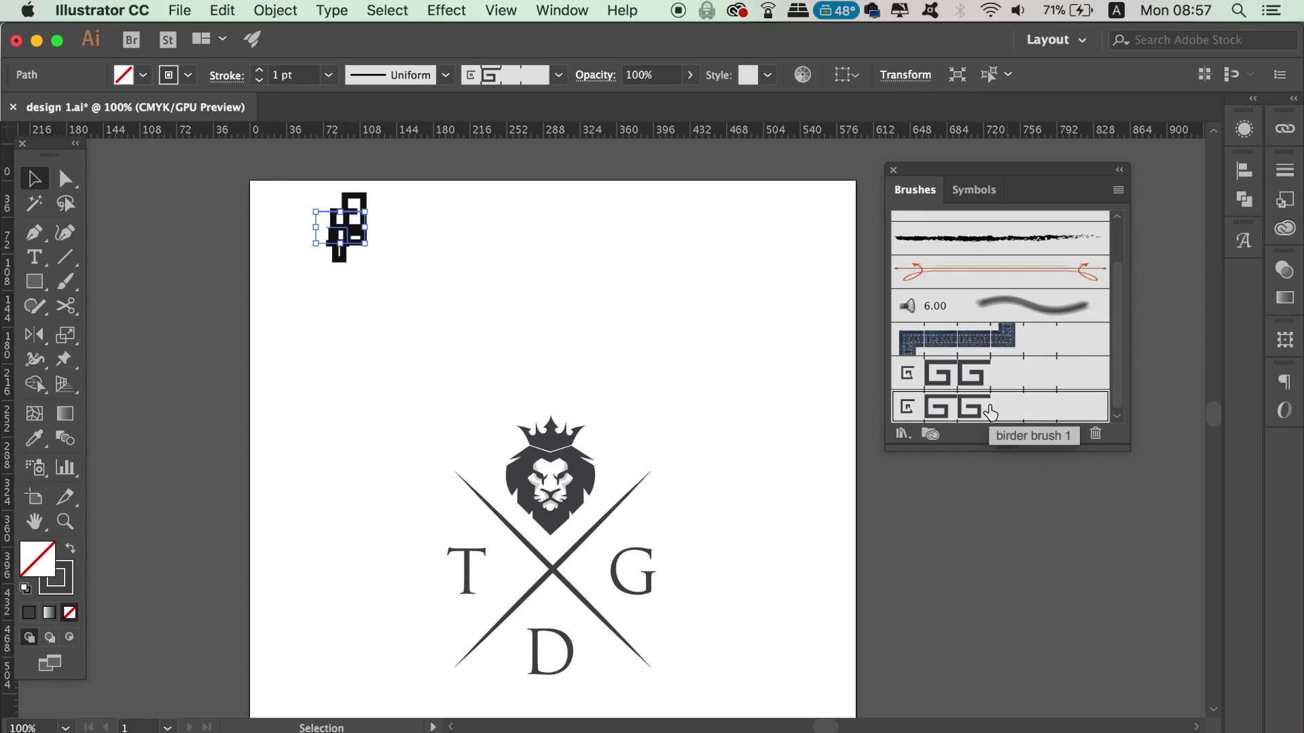
double_click(987, 414)
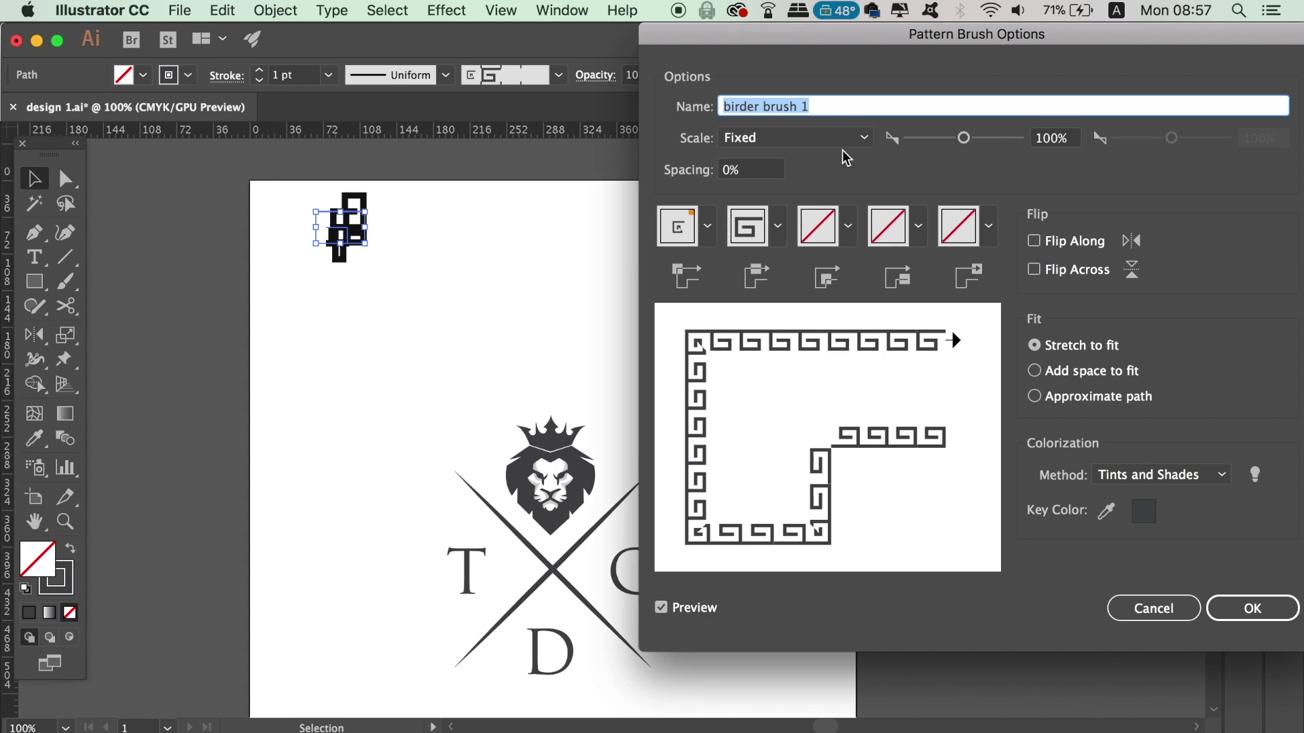
left_click(748, 109)
key("BackSpace")
type("o")
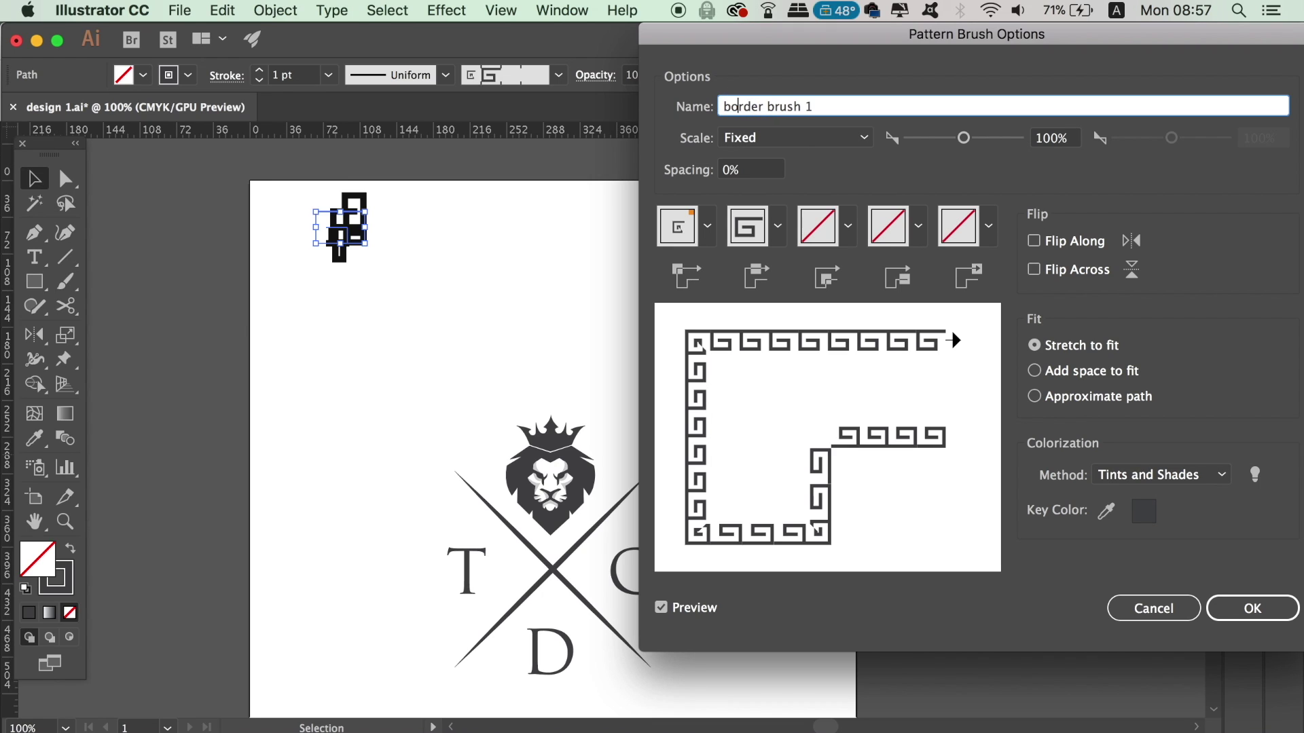
left_click(1263, 611)
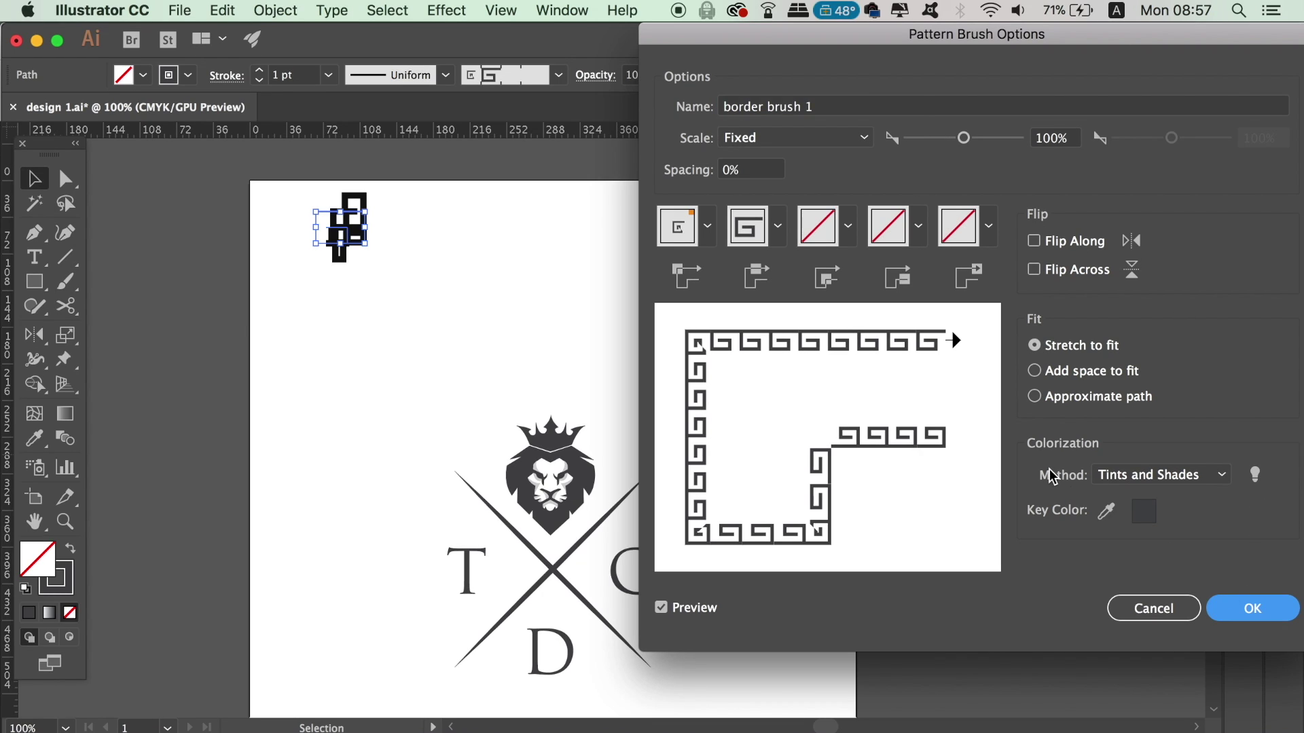
key("Return")
Select the small G tile and delete it from the artboard.
left_click(509, 271)
left_click_drag(296, 203, 371, 264)
key("Delete")
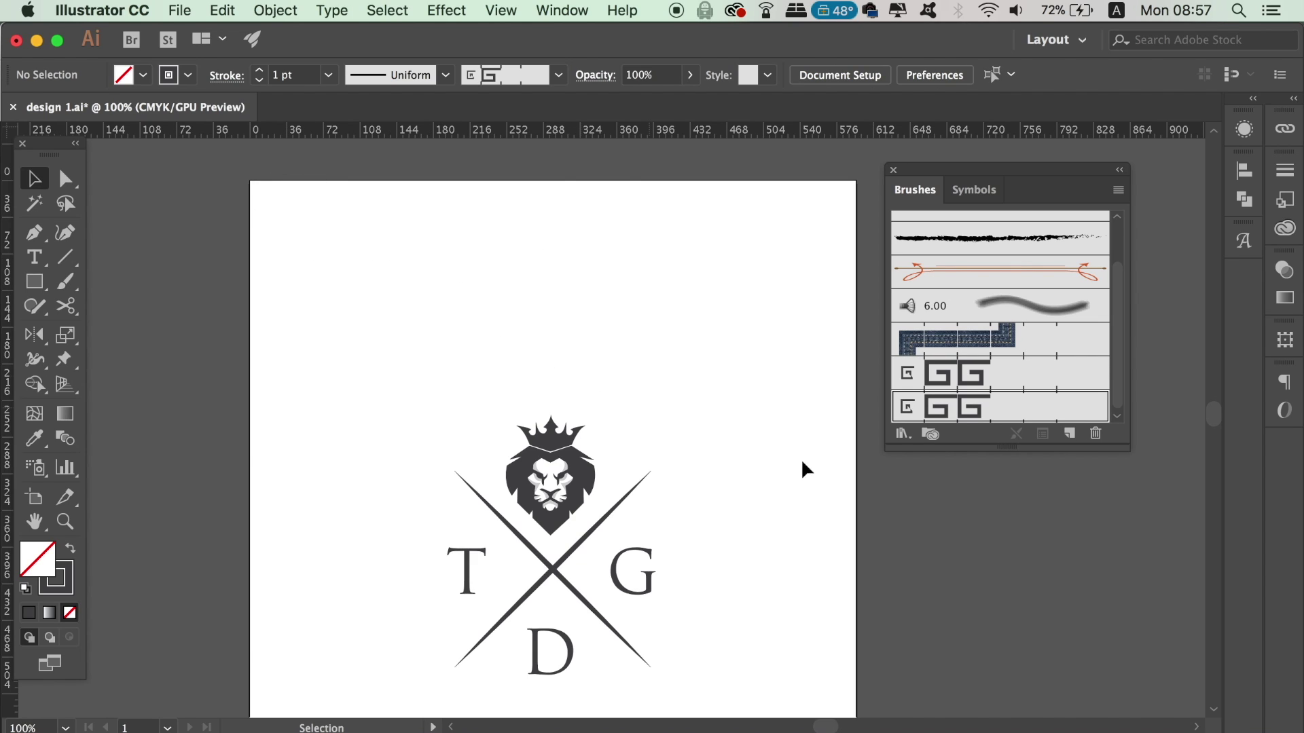
Draw an artboard-sized rectangle and stroke it with the Greek-key border brush.
key("ctrl+minus")
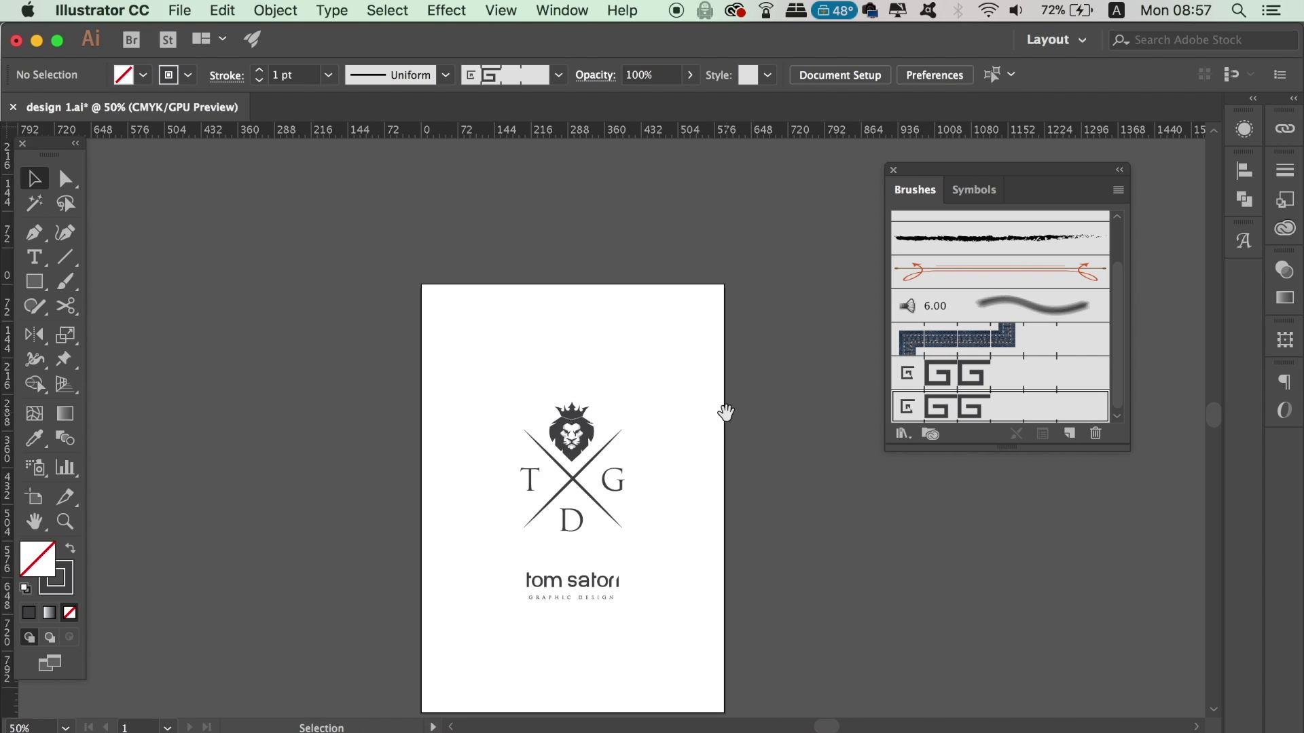
mouse_move(725, 410)
left_mouse_down()
mouse_move(707, 243)
mouse_move(675, 304)
left_mouse_up()
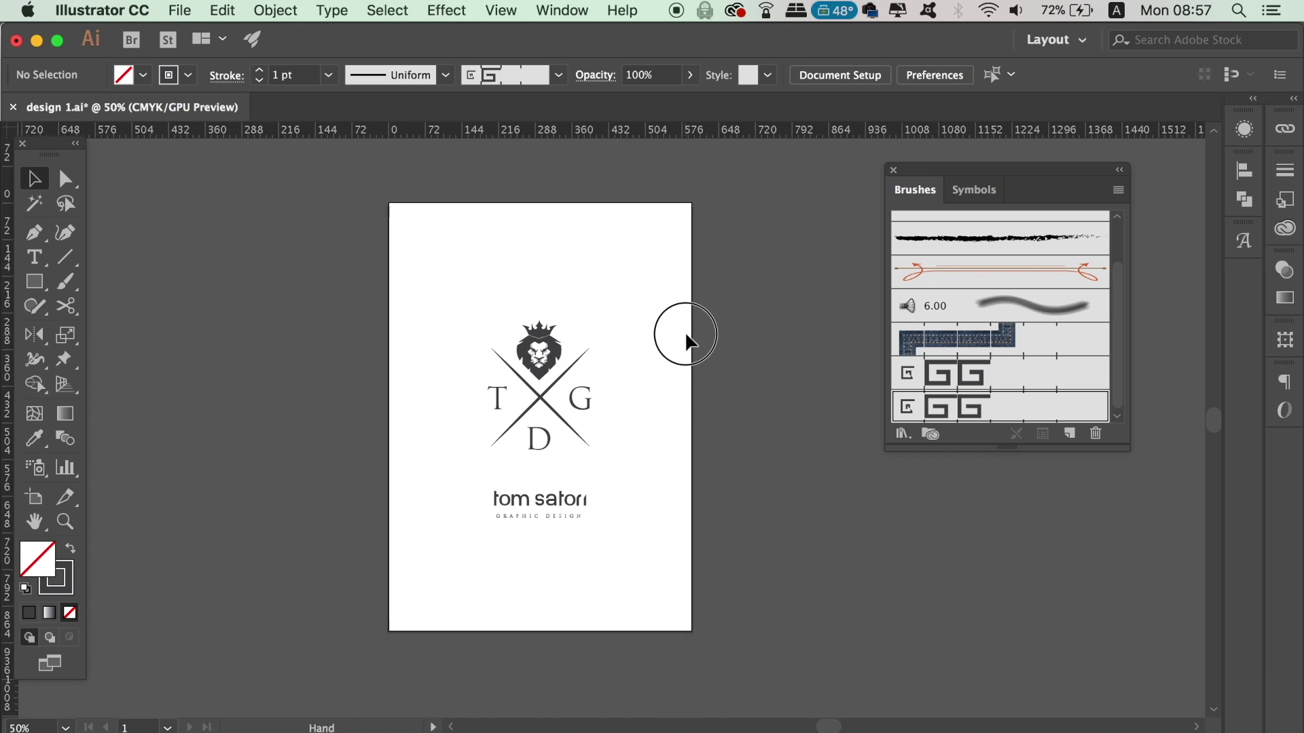
left_click(36, 284)
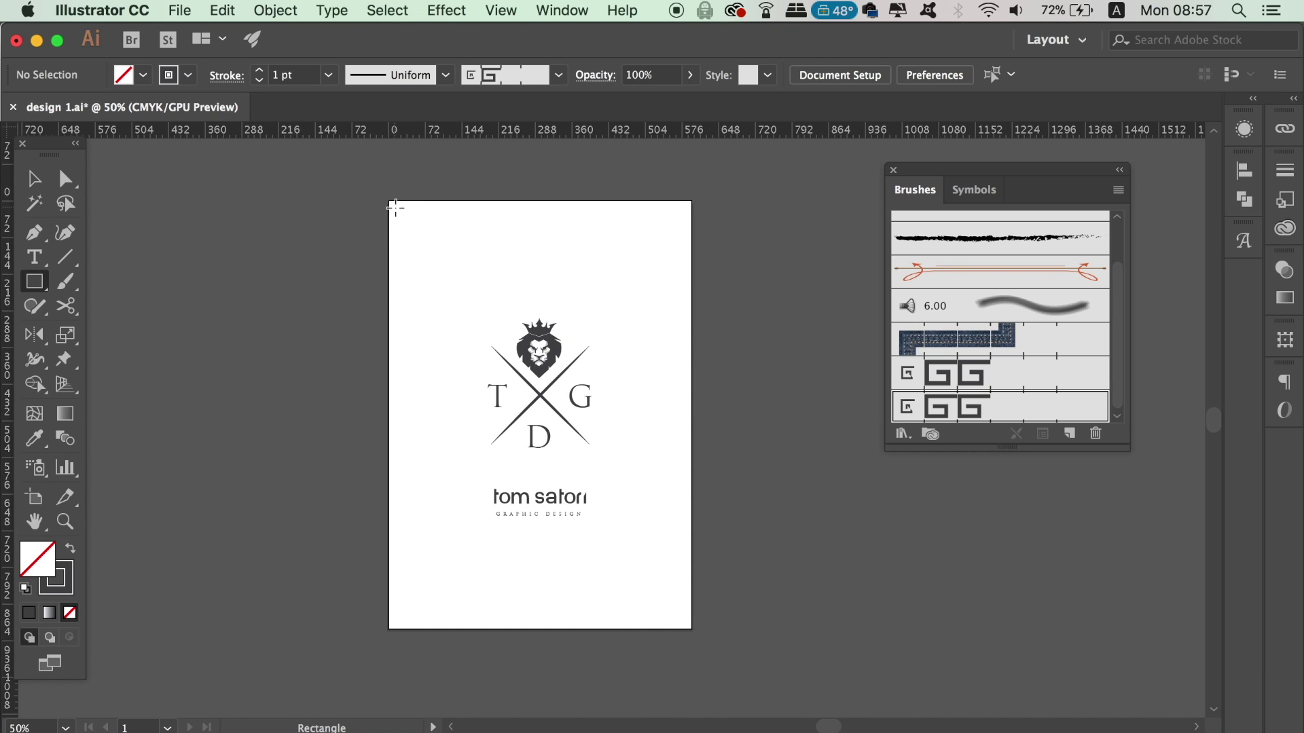
left_click_drag(394, 206, 685, 623)
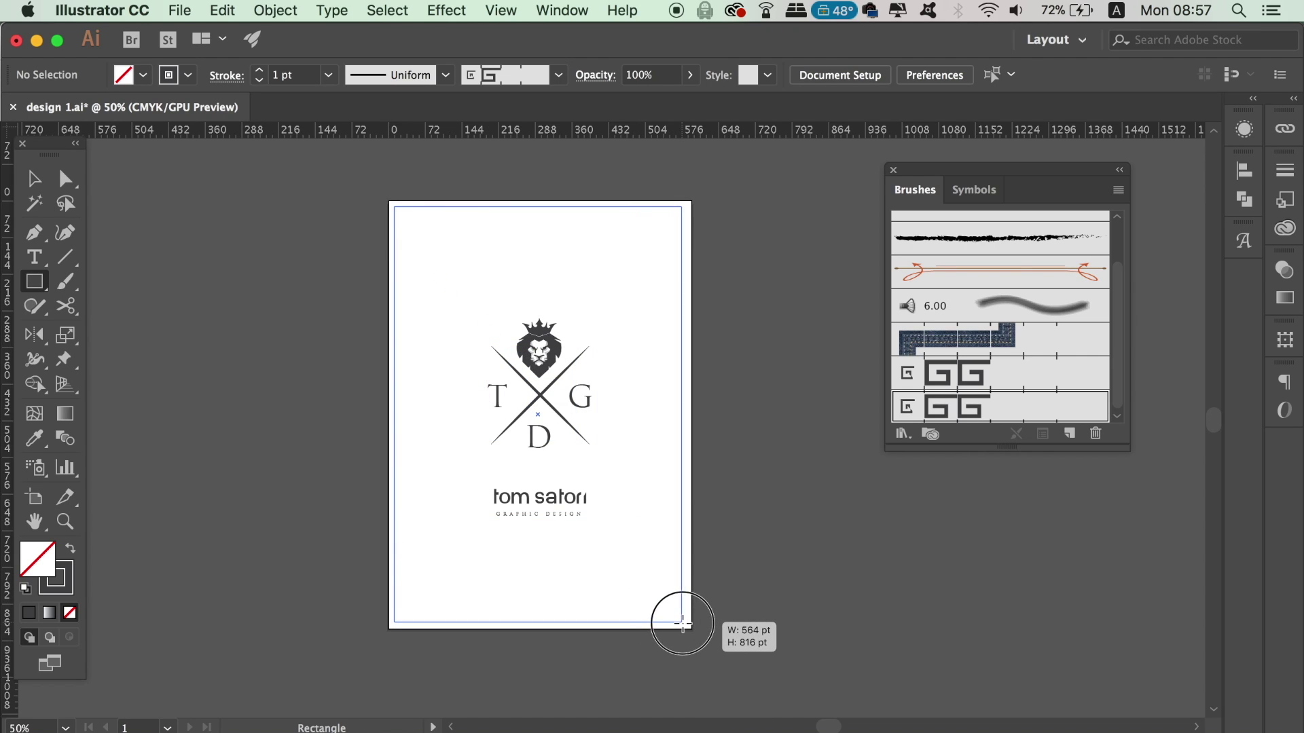
left_click_drag(684, 623, 684, 622)
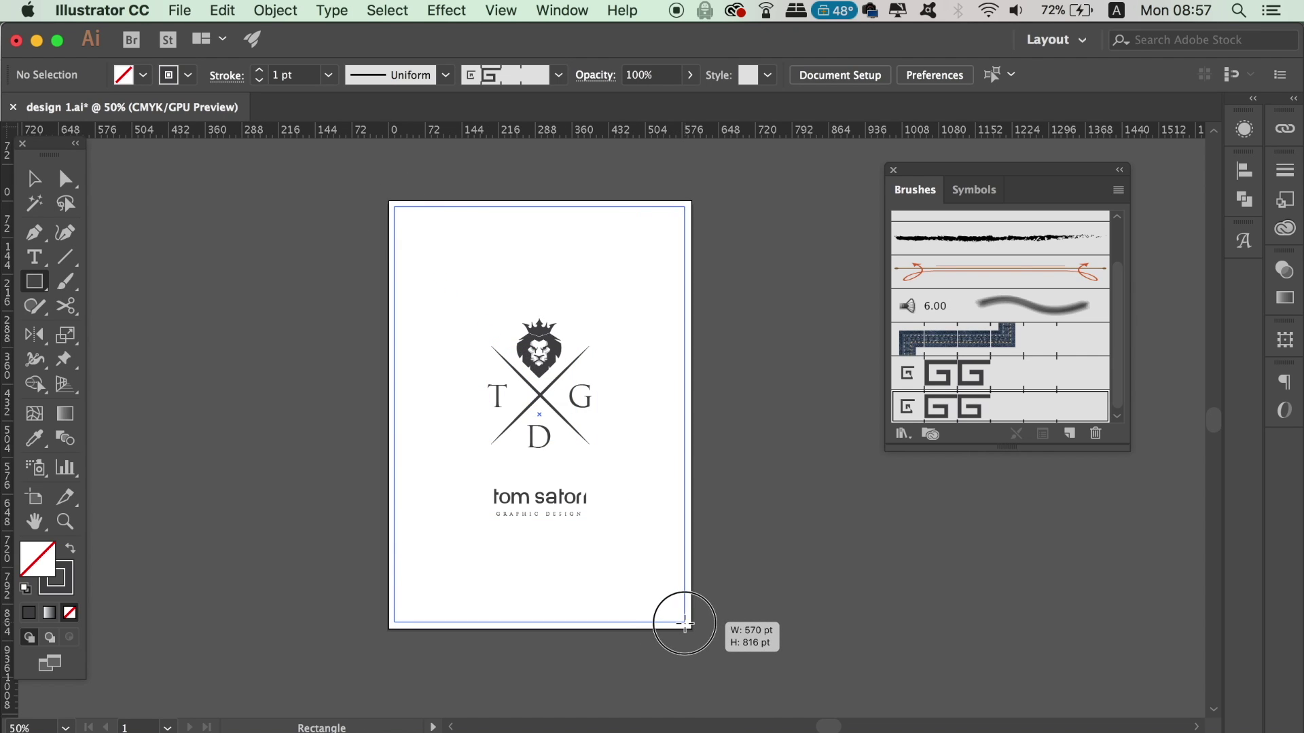
key("v")
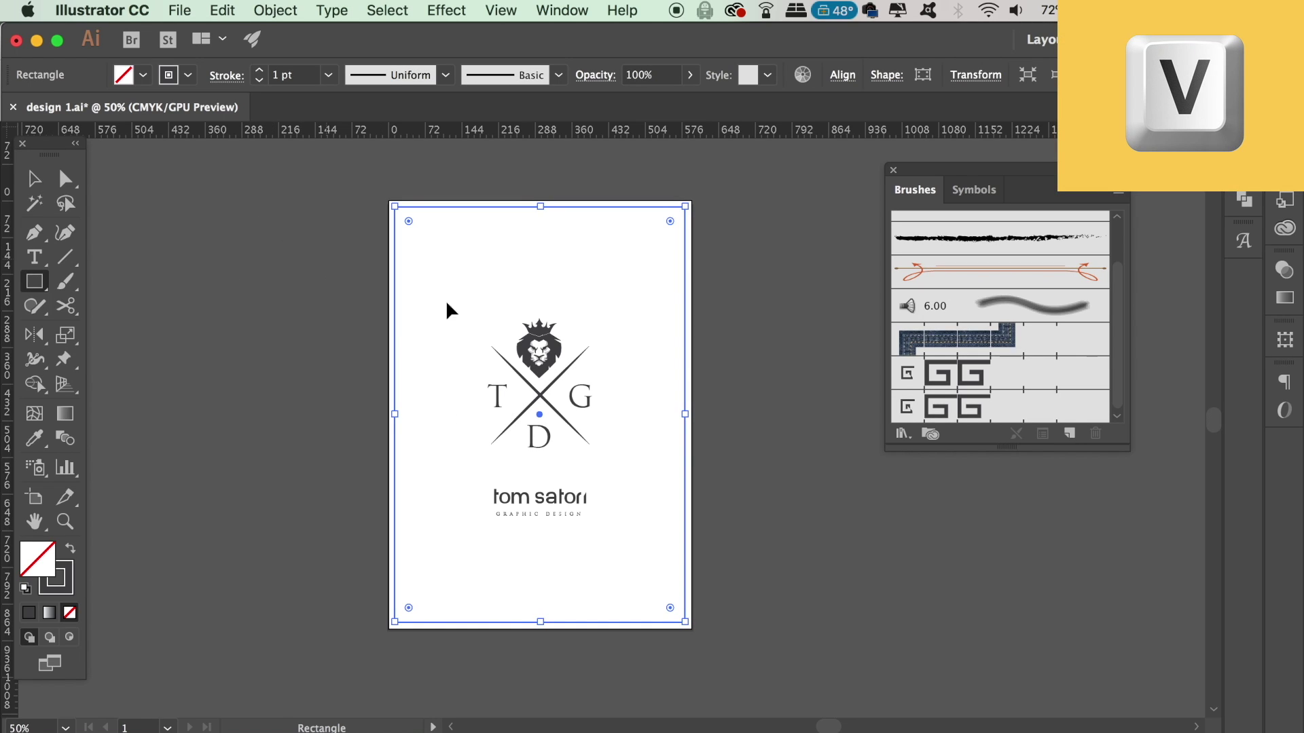
left_click(975, 414)
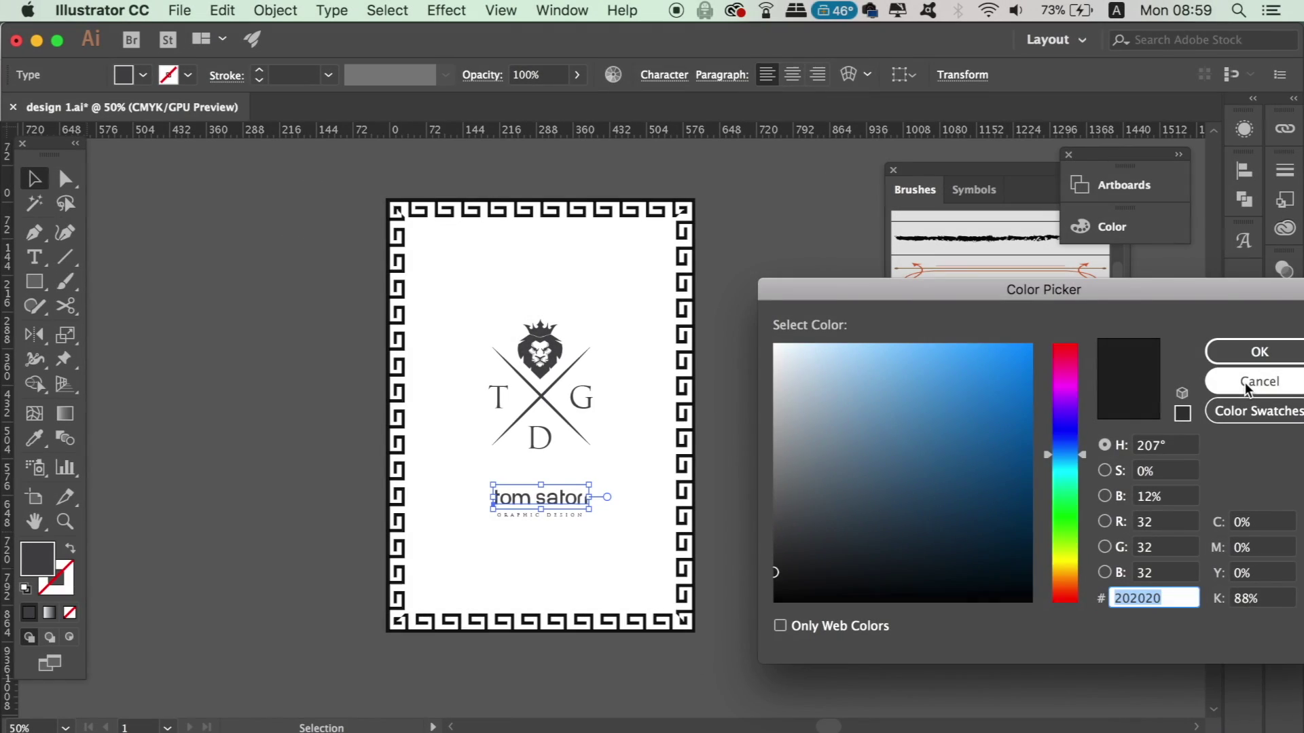
Change the border brush colorization to Tints and apply it to the existing border stroke.
left_click(1253, 378)
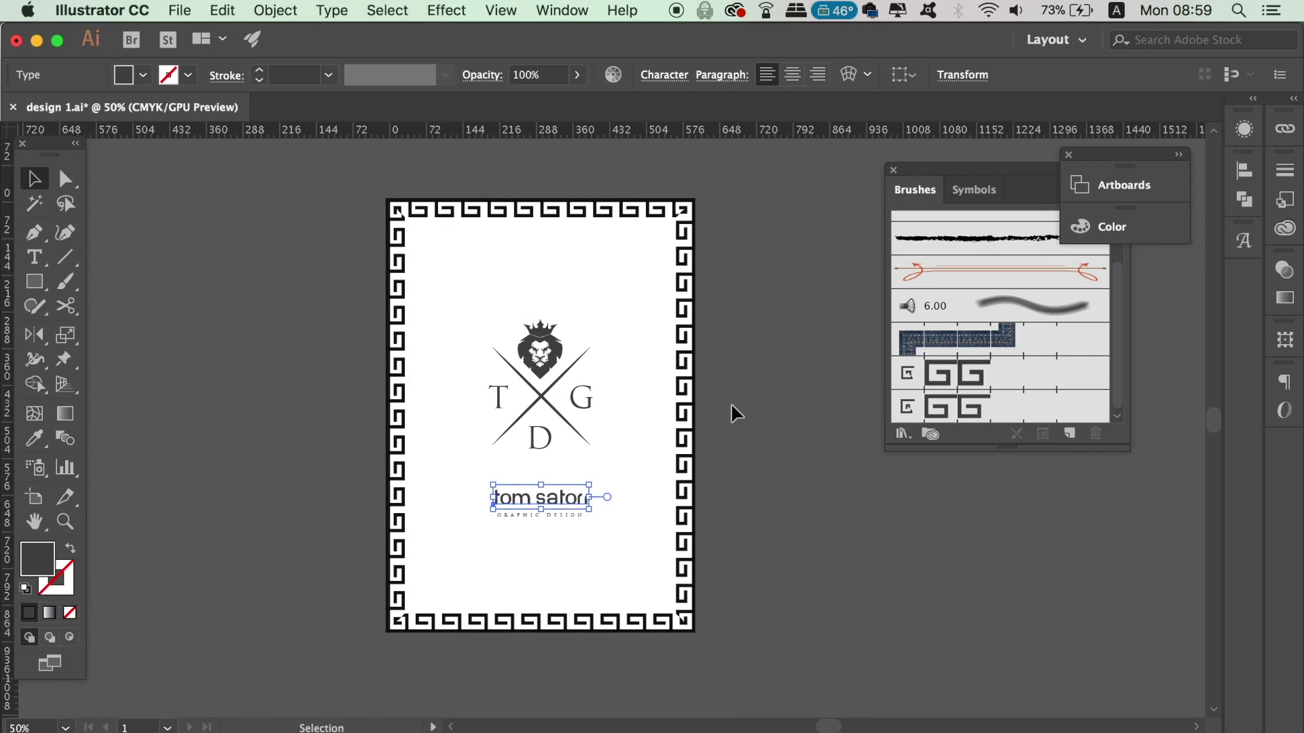
left_click(685, 412)
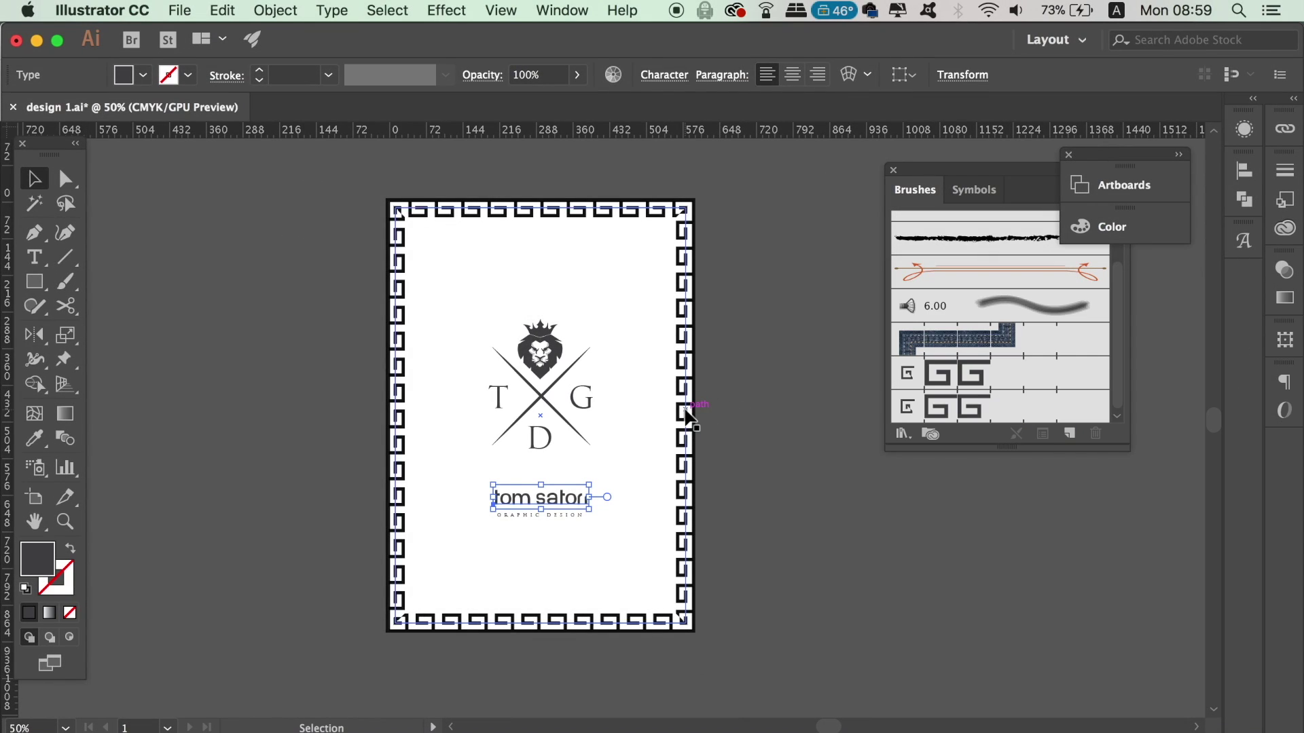
double_click(963, 409)
left_click(1209, 475)
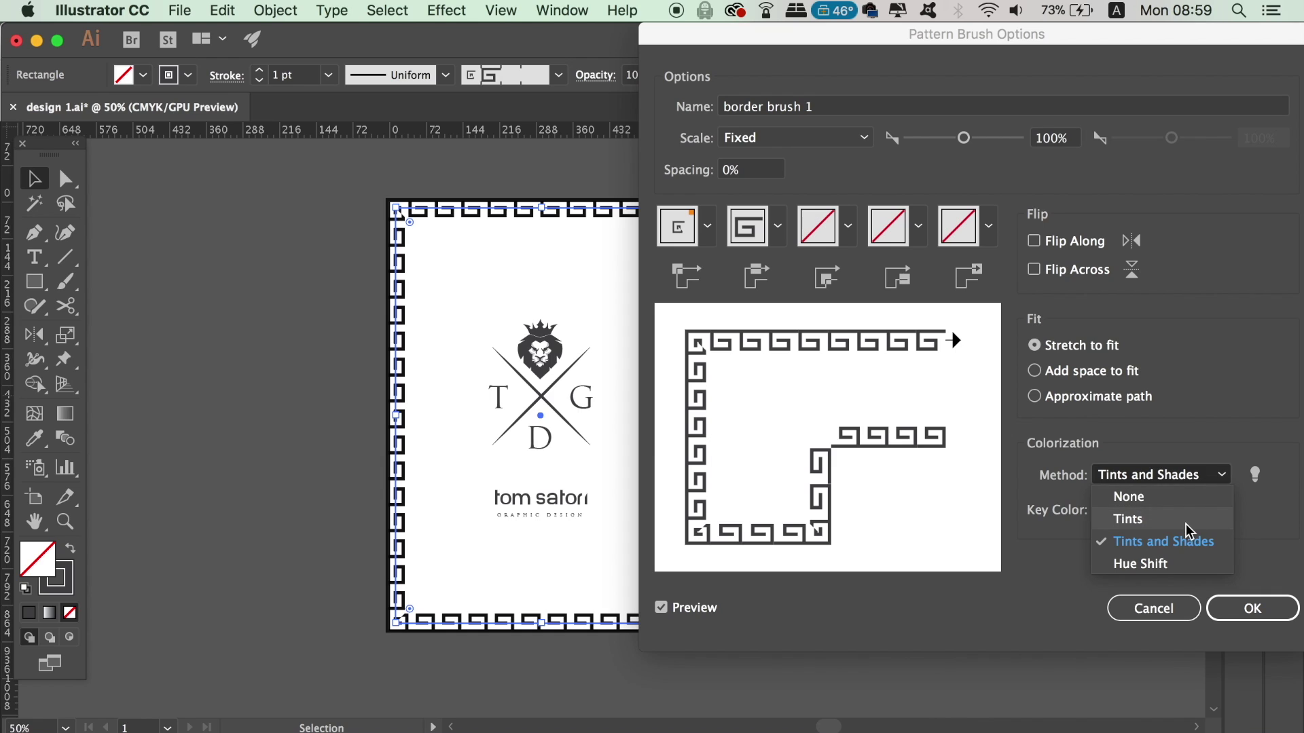
left_click(1192, 520)
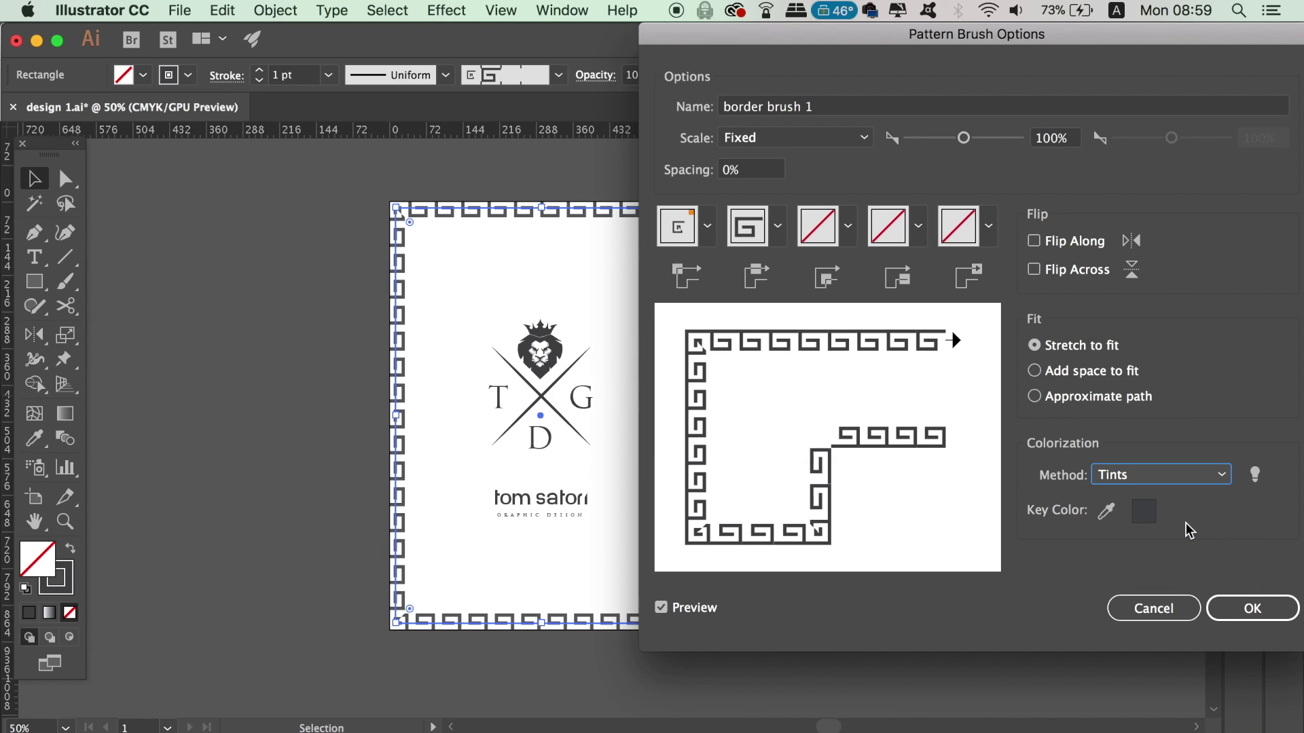
left_click(1252, 606)
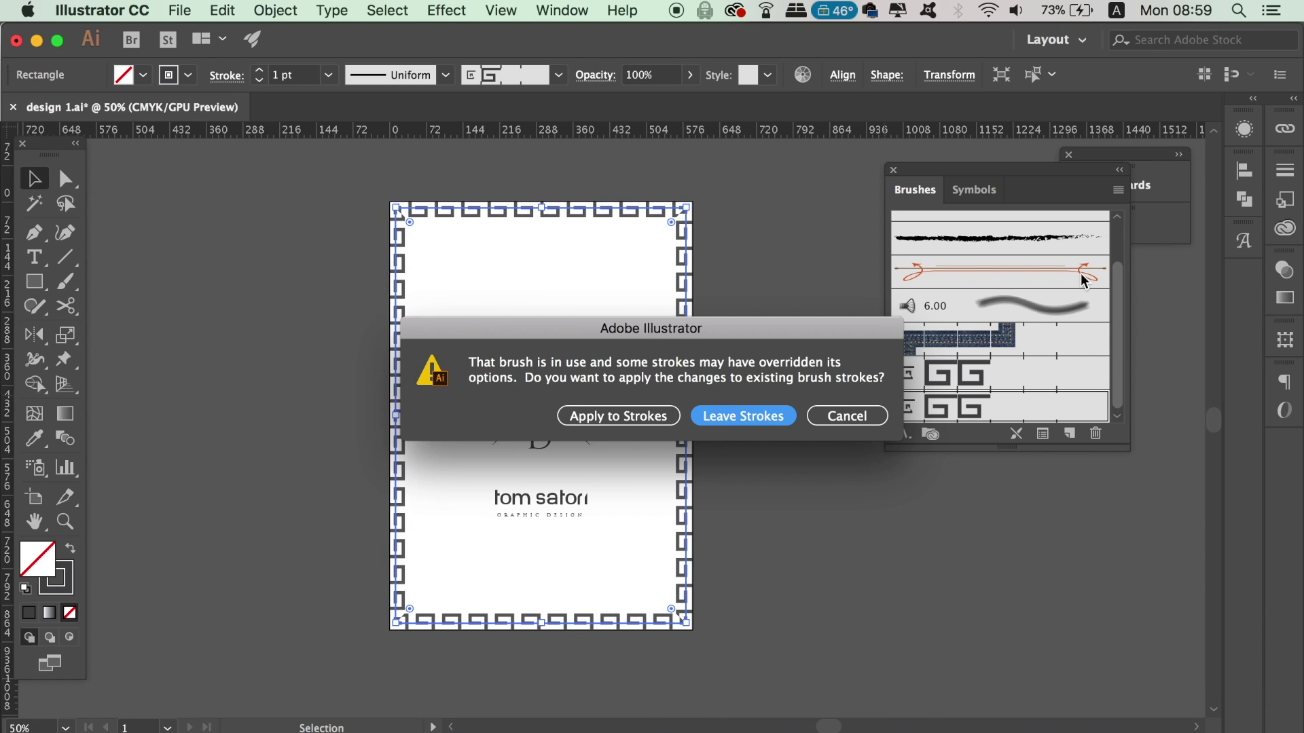
left_click(673, 417)
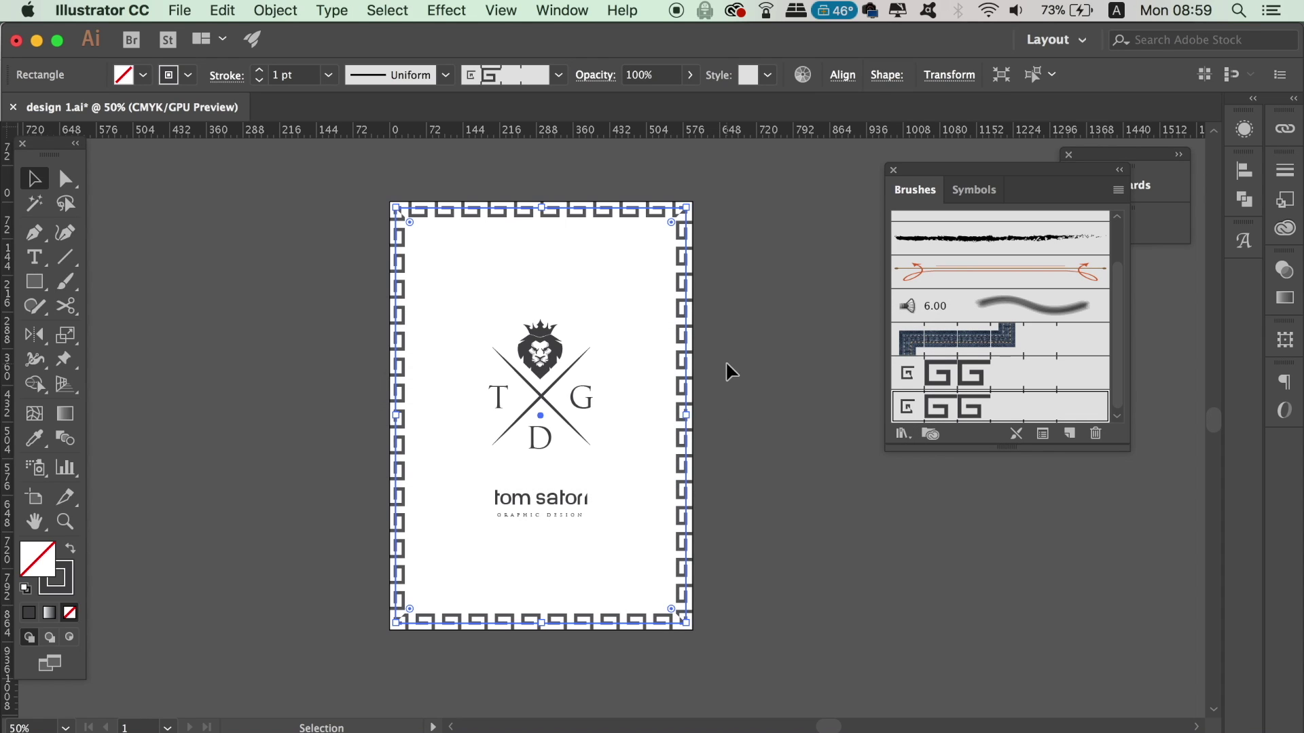
left_click(830, 402)
Pull the border rectangle's top, right and bottom edges slightly inward.
left_click(681, 399)
left_click_drag(684, 207, 685, 214)
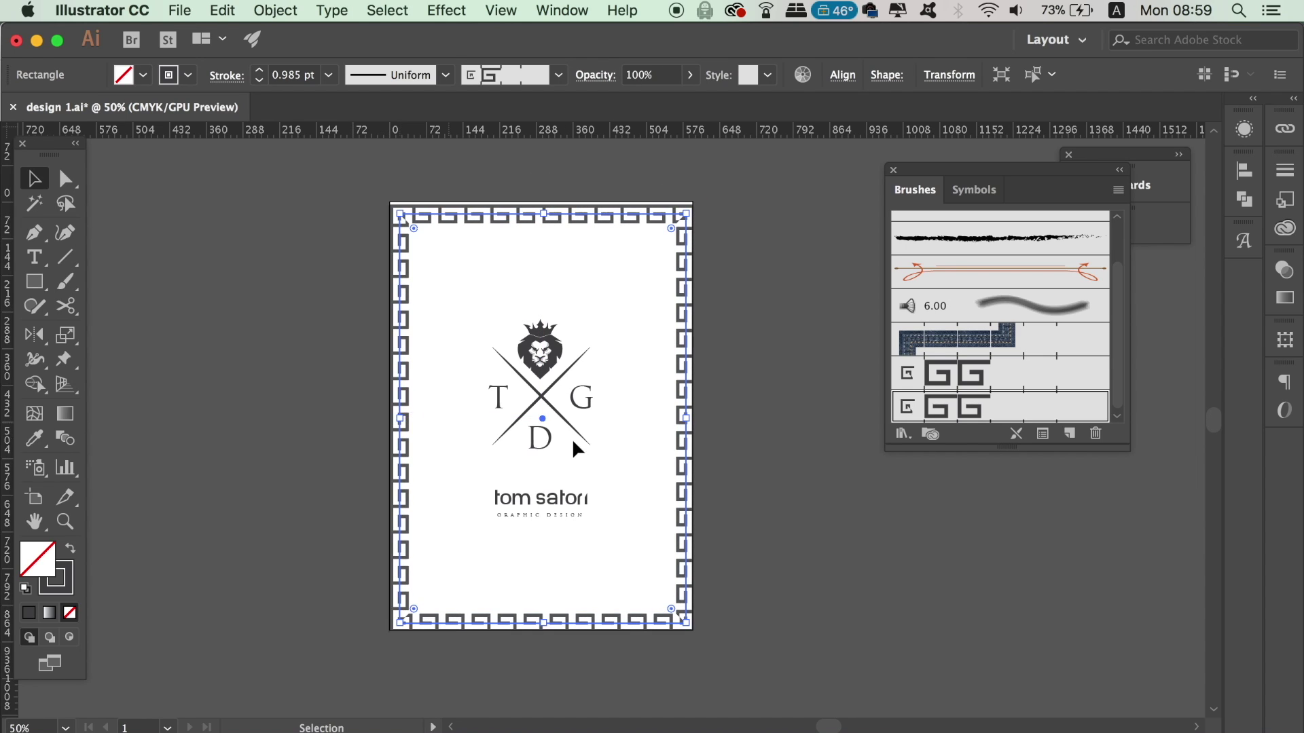
left_click_drag(686, 418, 677, 418)
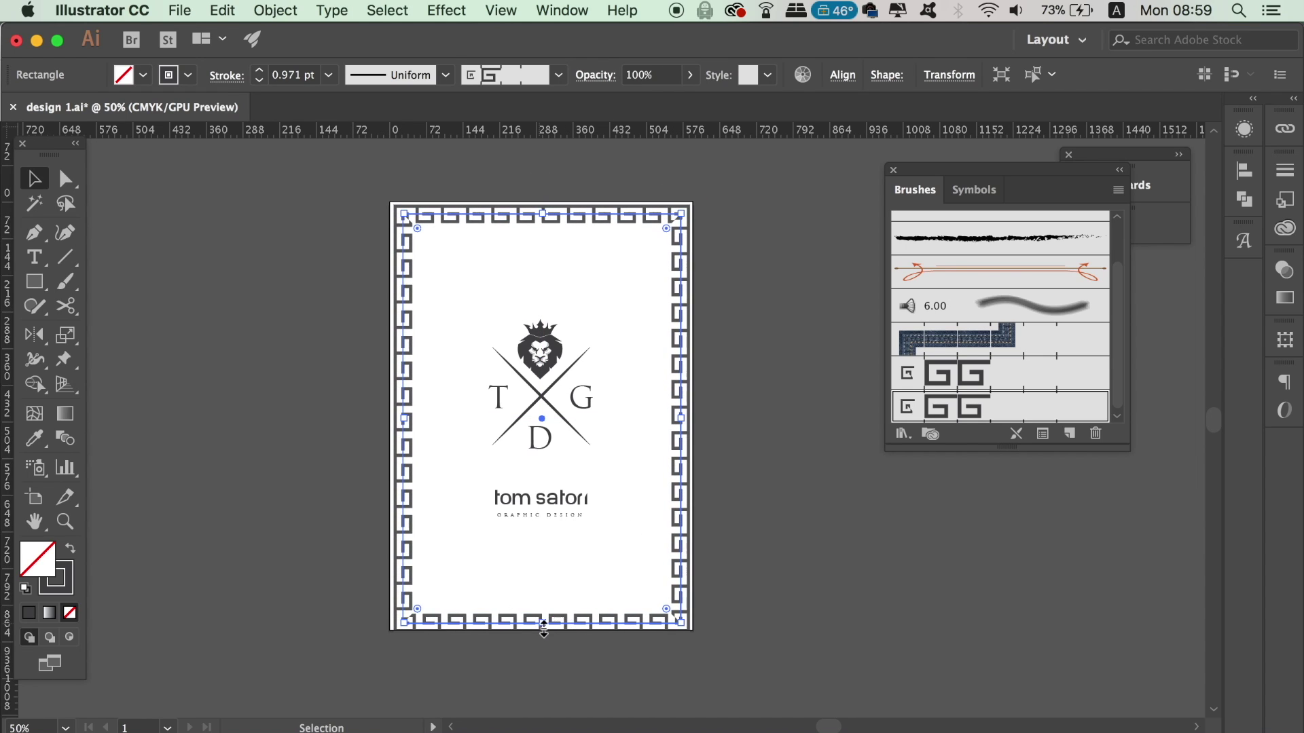
left_click_drag(539, 622, 540, 617)
left_click(786, 638)
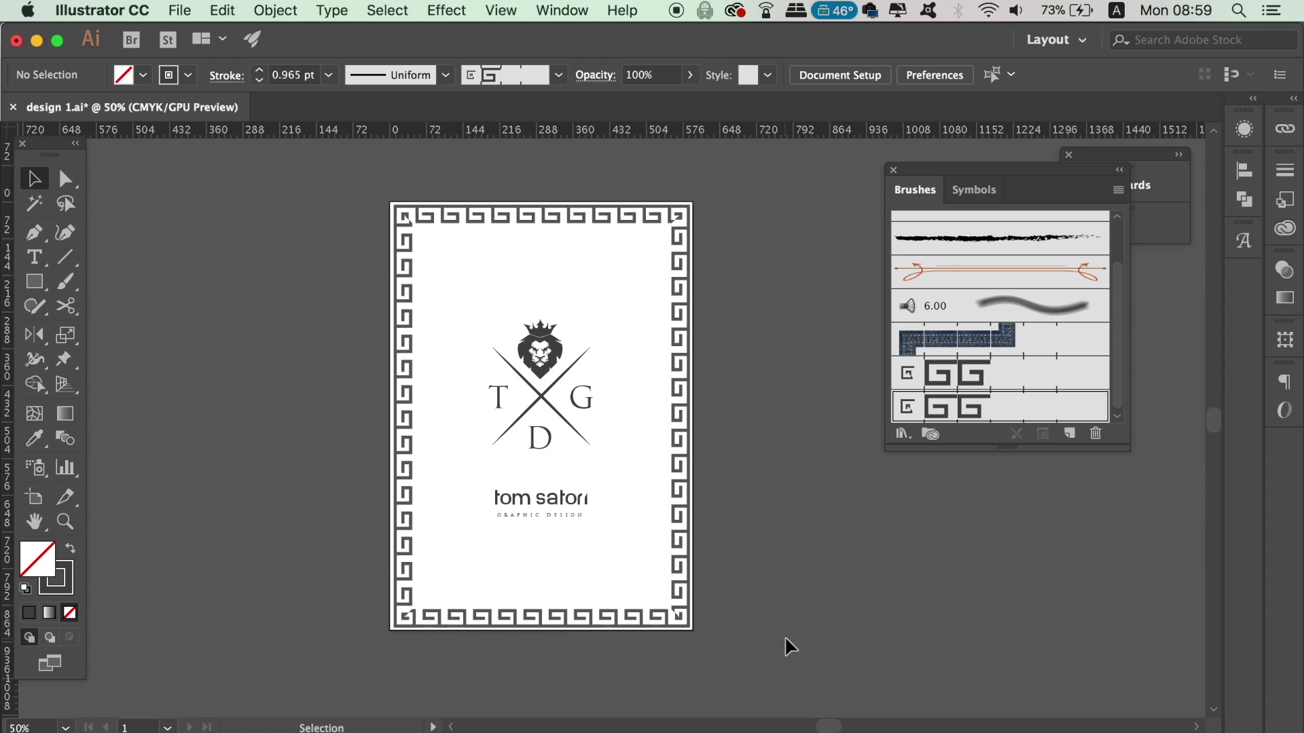
Set the border rectangle's stroke weight to 0.5 pt.
left_click(679, 534)
left_click(328, 74)
left_click(360, 117)
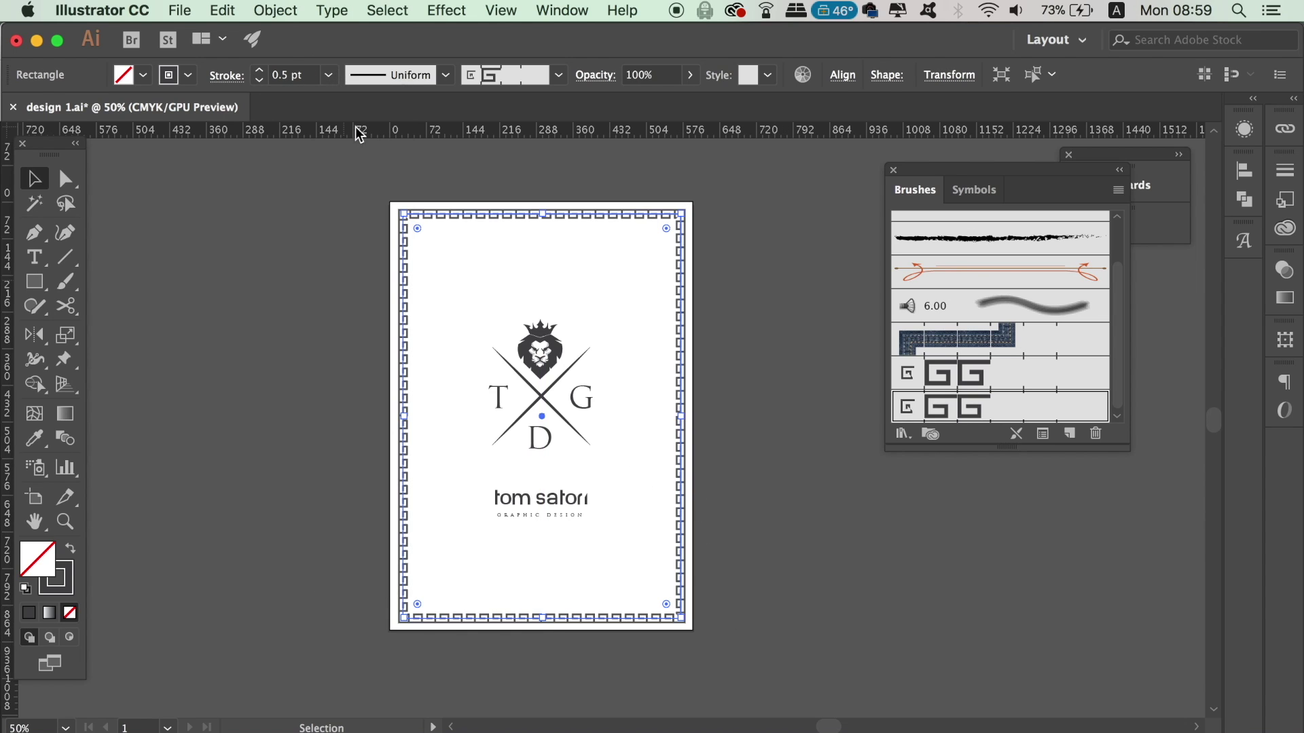
Copy an ink splatter from Pain Brush Vectors.ai and paste it into the design.
left_click(255, 225)
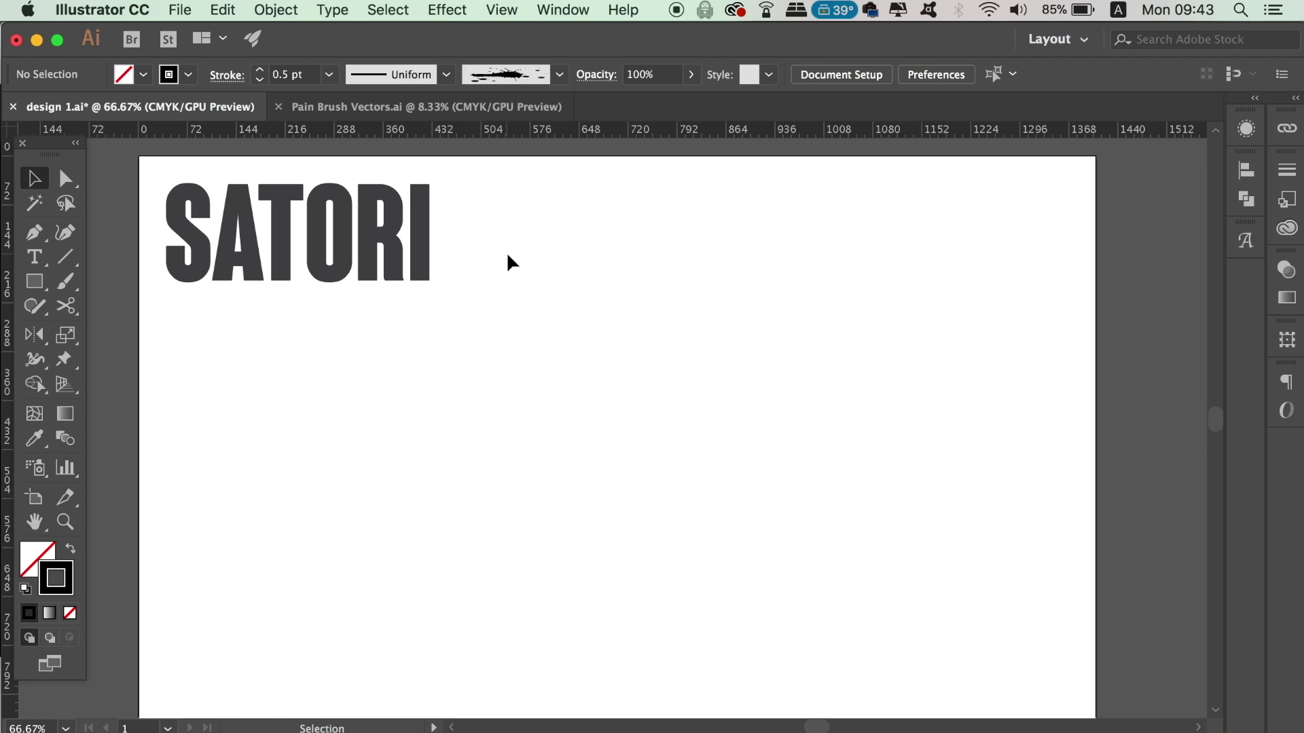
left_click(466, 109)
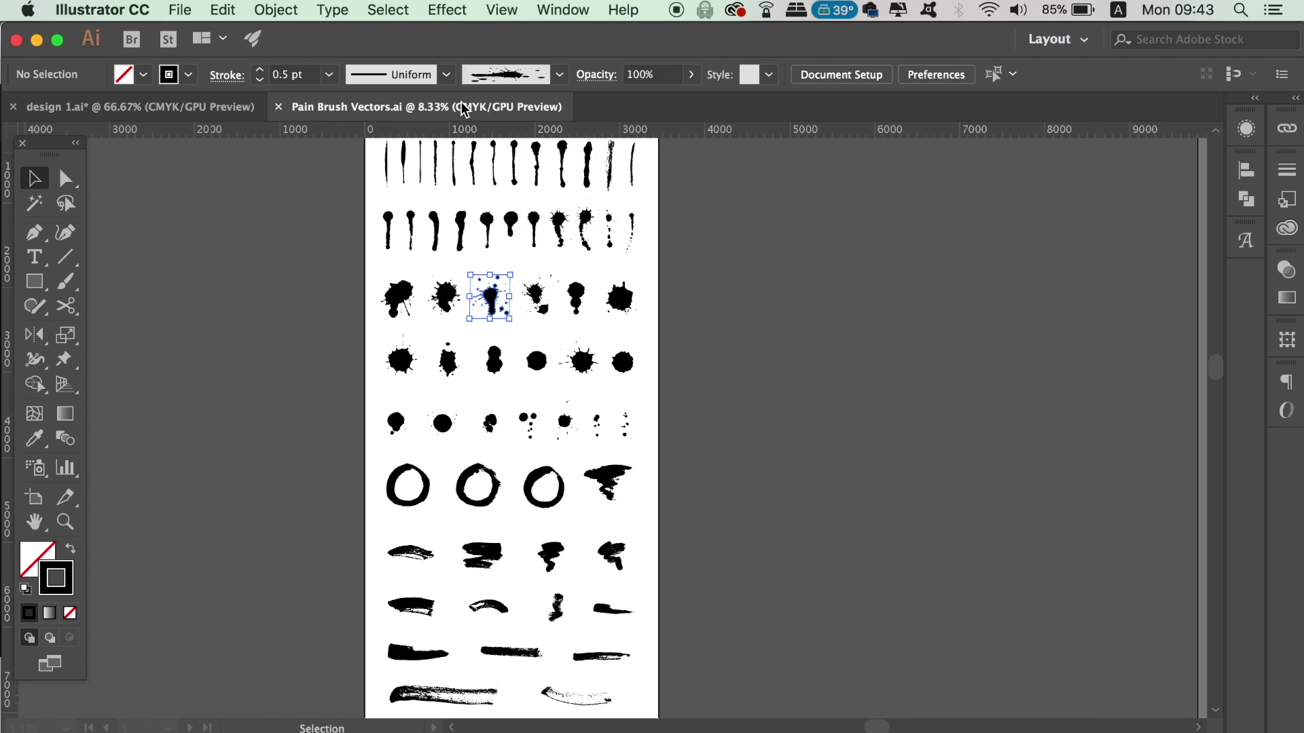
left_click(754, 325)
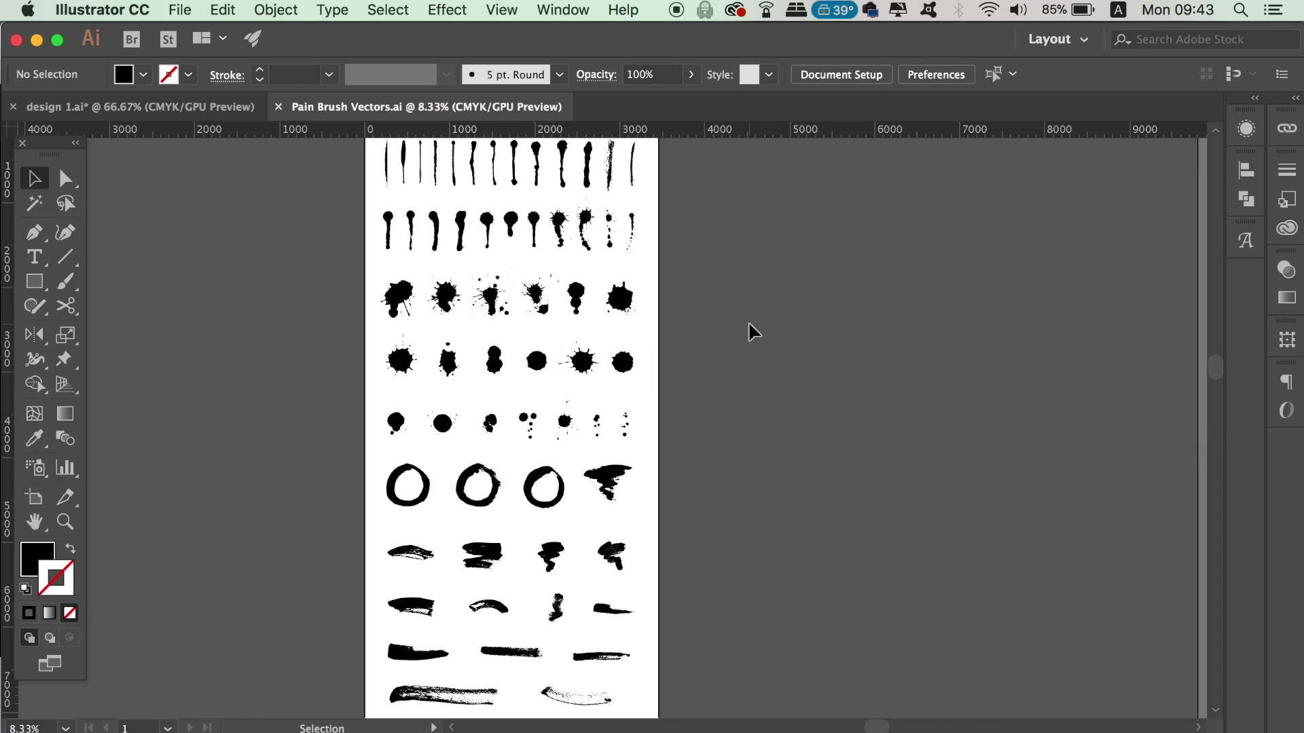
left_click(442, 303)
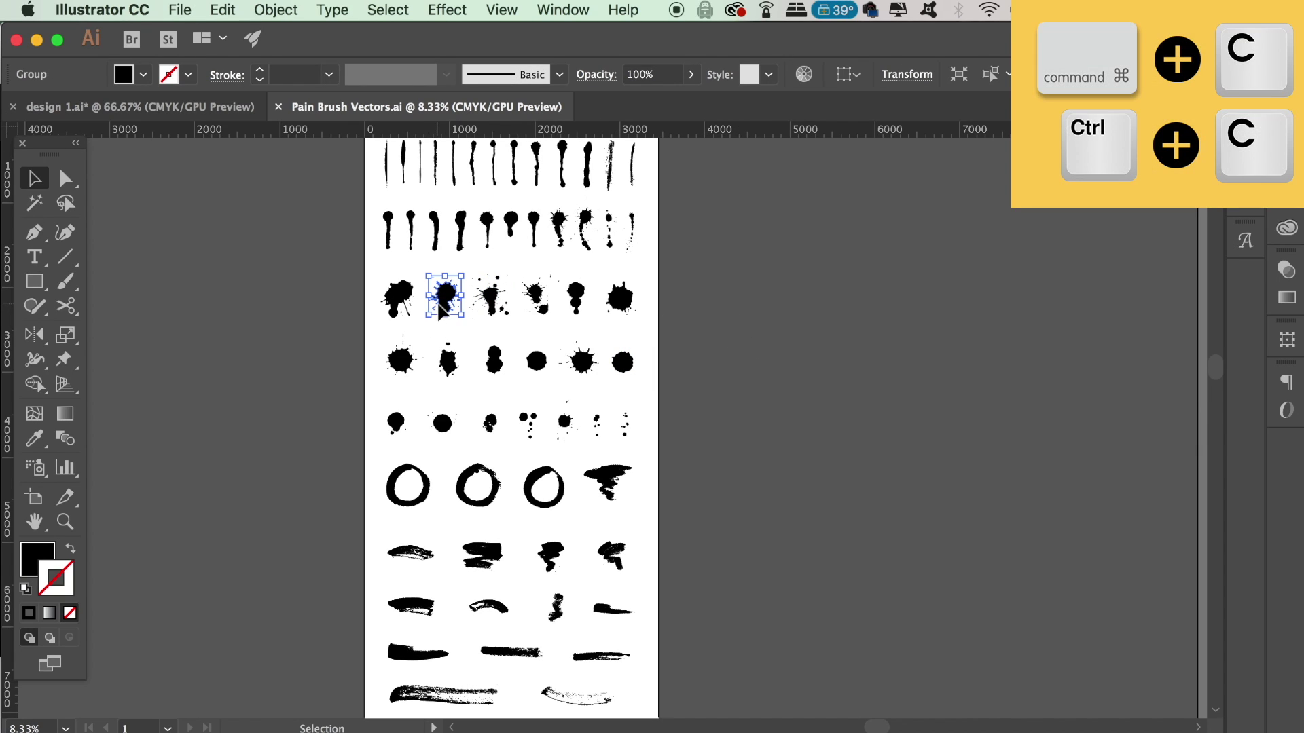
left_click(264, 108)
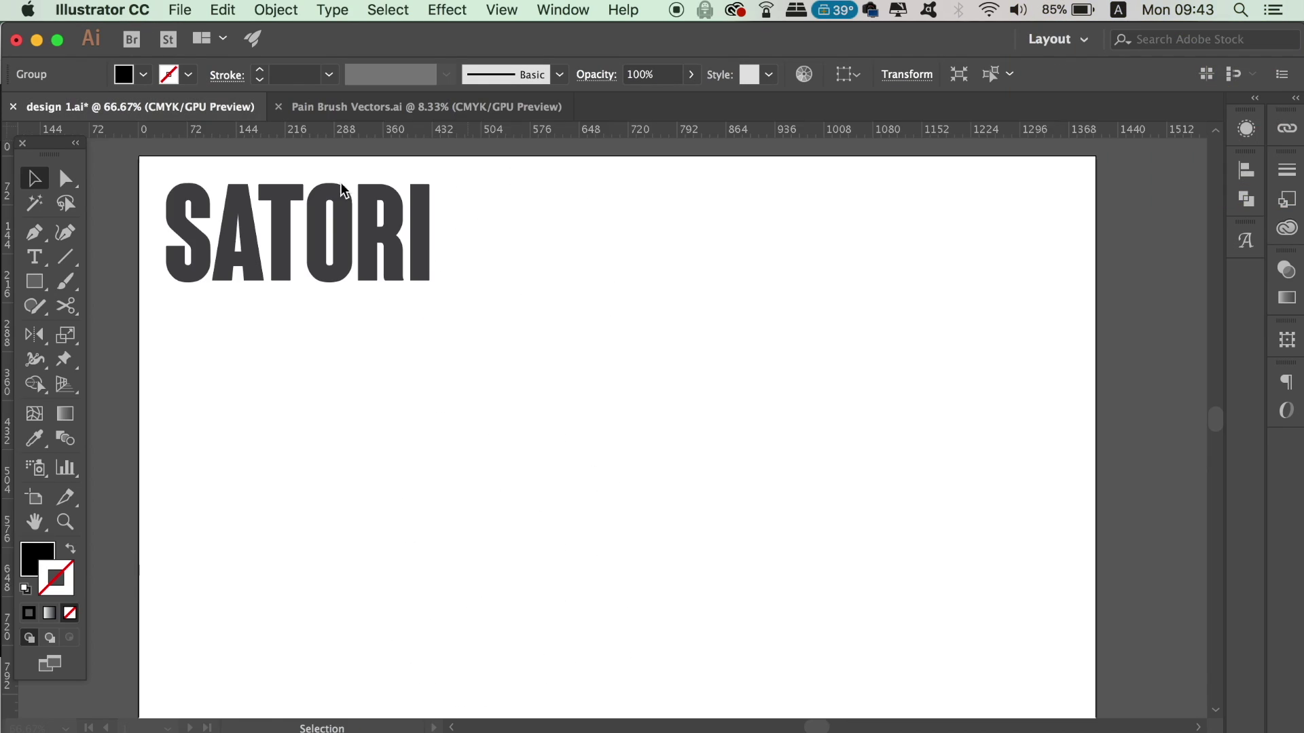
key("super+v")
Move the splatter below SATORI and eyedropper SATORI's dark grey onto it.
left_click_drag(647, 423, 538, 475)
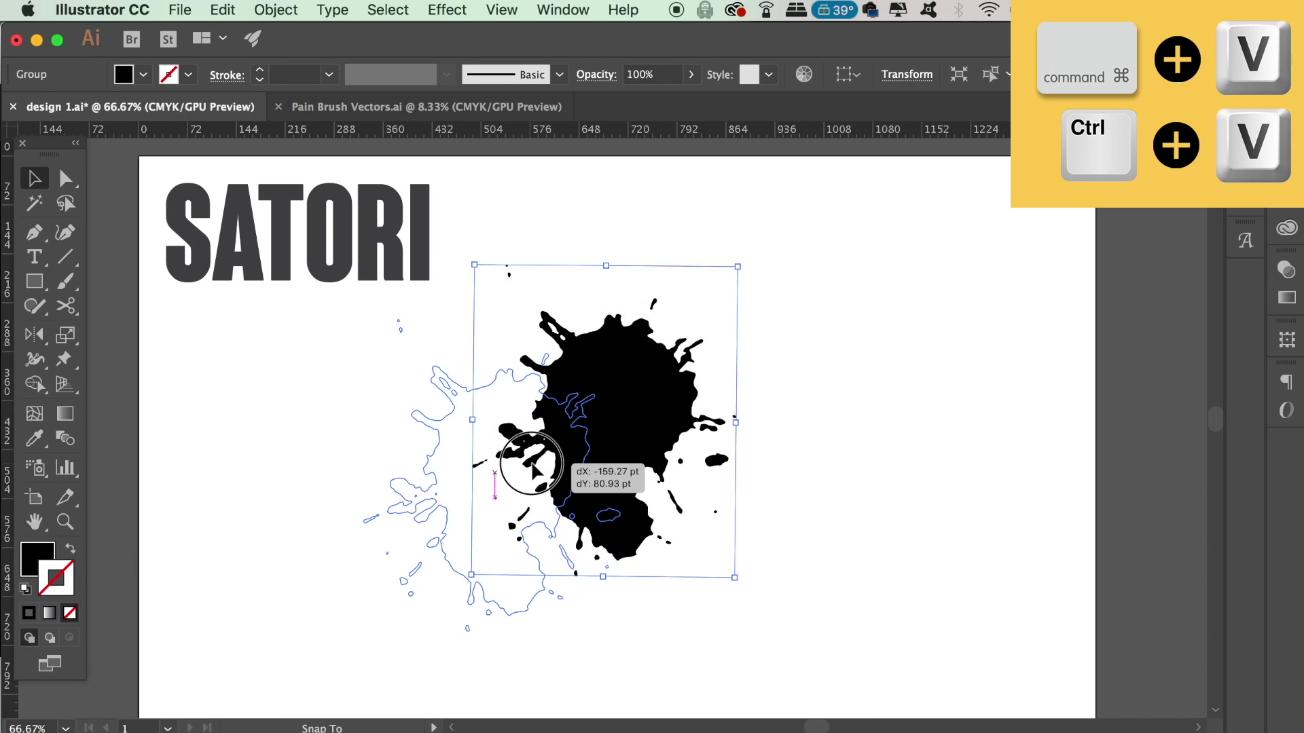
left_click(34, 438)
left_click(218, 253)
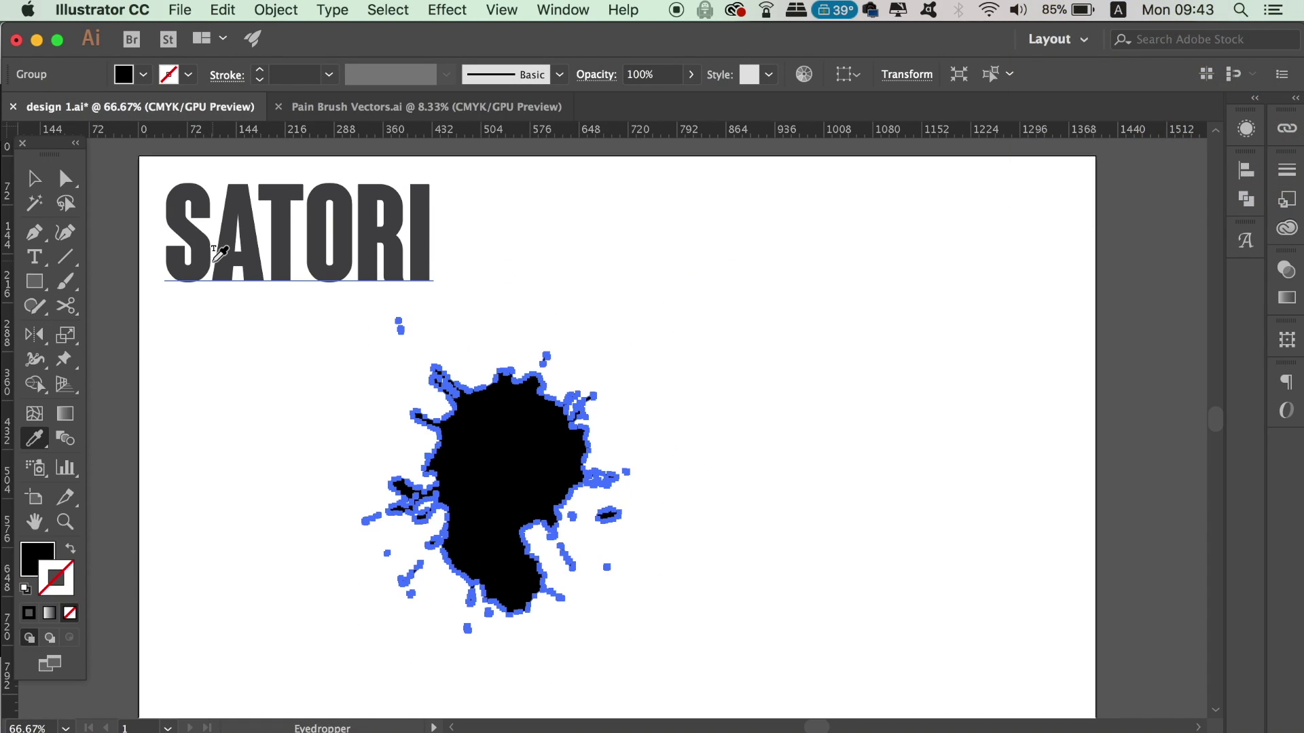
key("v")
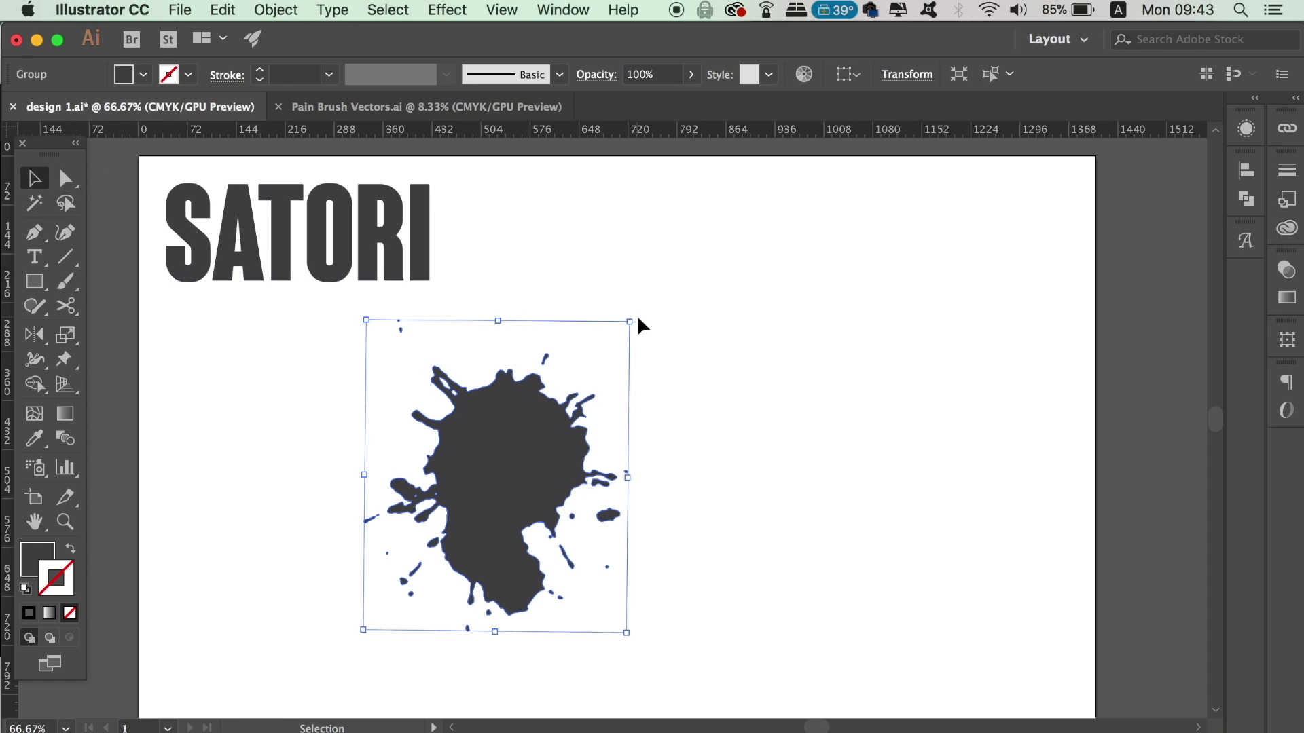
Rotate the splatter, scale it down and place it at lower left.
mouse_move(639, 319)
left_mouse_down()
mouse_move(827, 628)
mouse_move(824, 662)
left_mouse_up()
left_click_drag(530, 501, 429, 514)
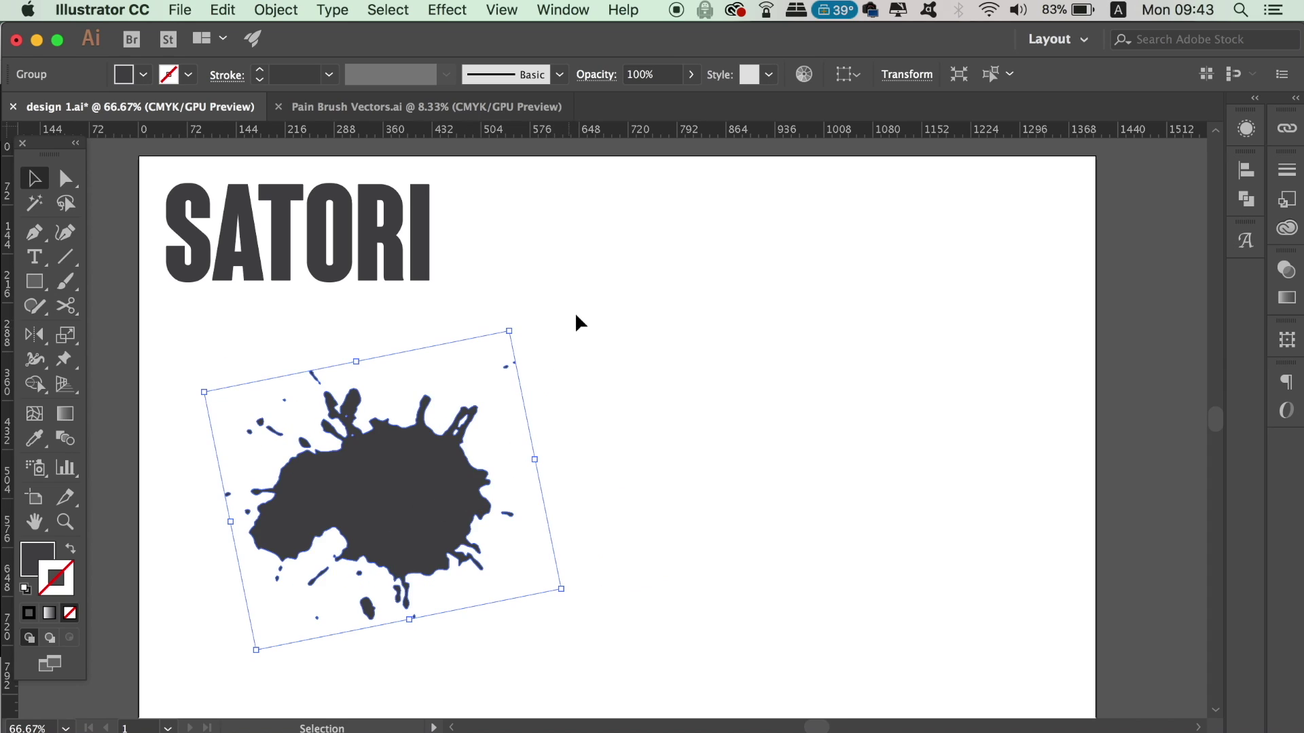
left_click_drag(509, 331, 430, 430)
left_click_drag(366, 512, 330, 479)
left_click(719, 478)
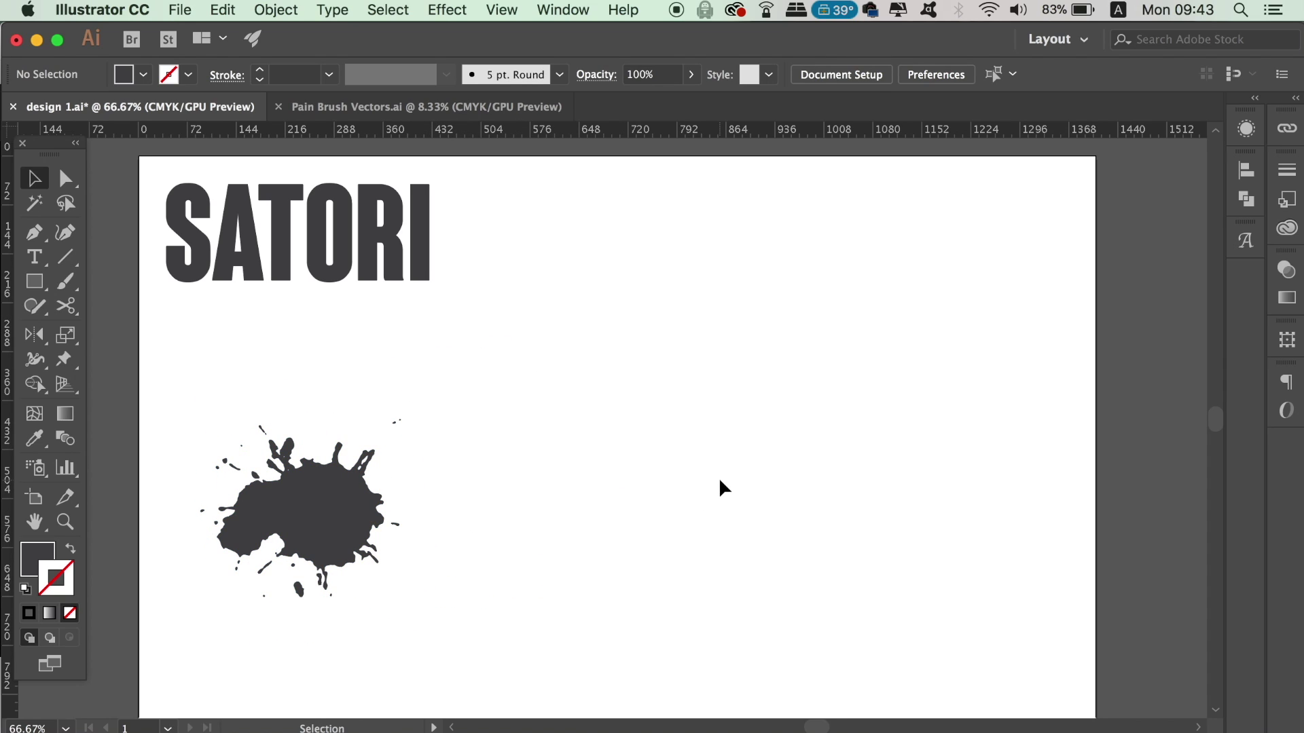
key("F5")
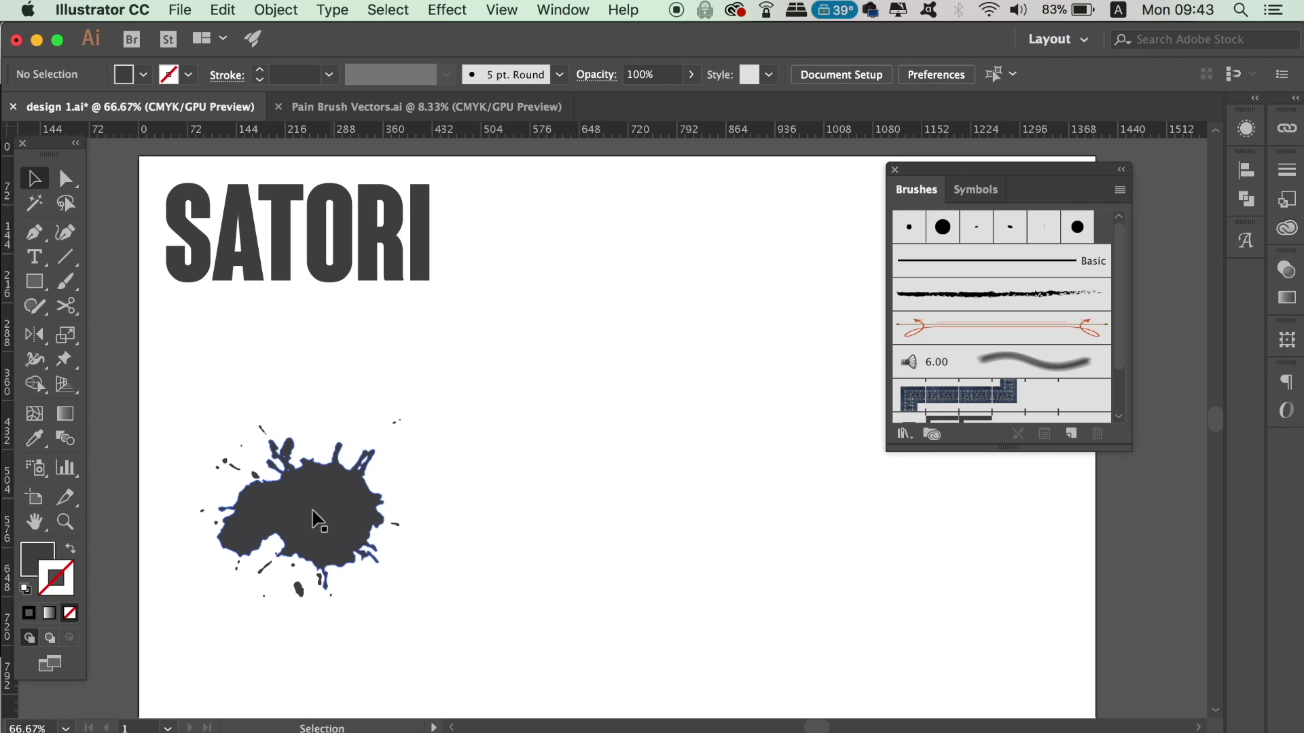
Start a new Art Brush from the selected splatter.
left_click(316, 517)
left_click(1122, 191)
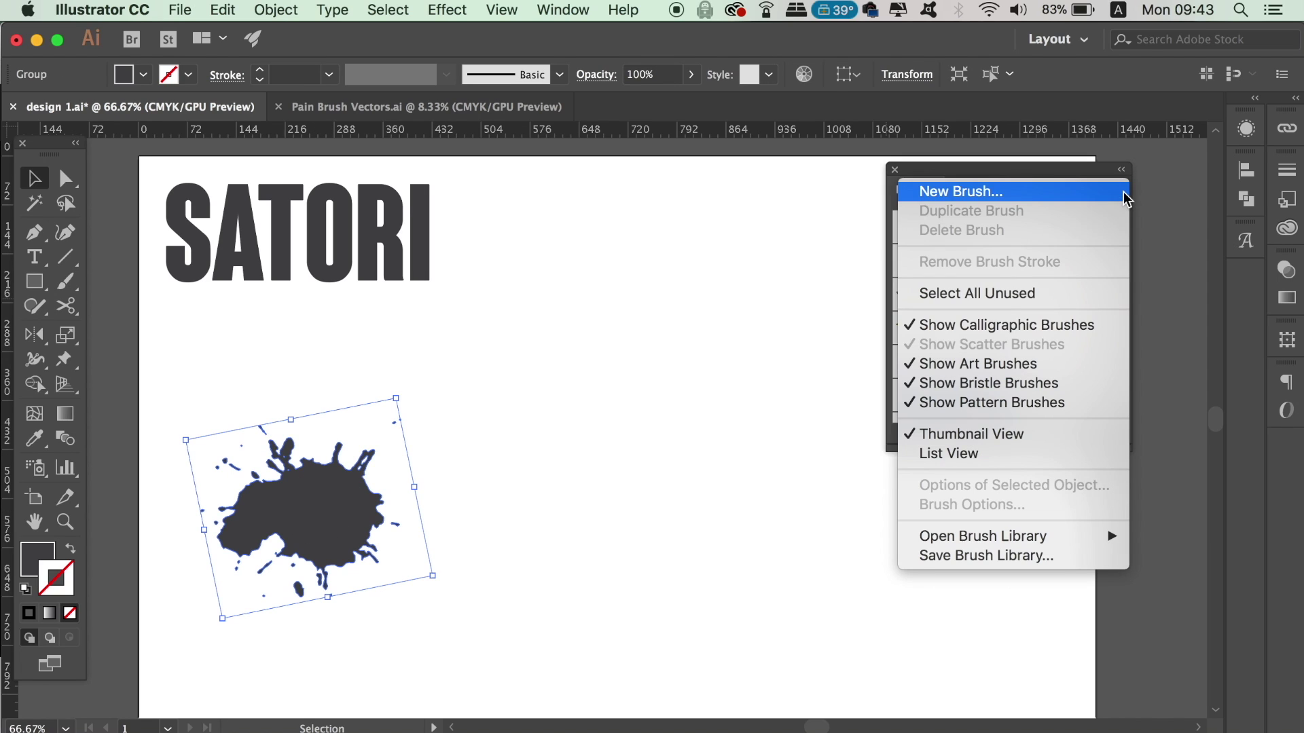
left_click(1066, 196)
left_click(772, 318)
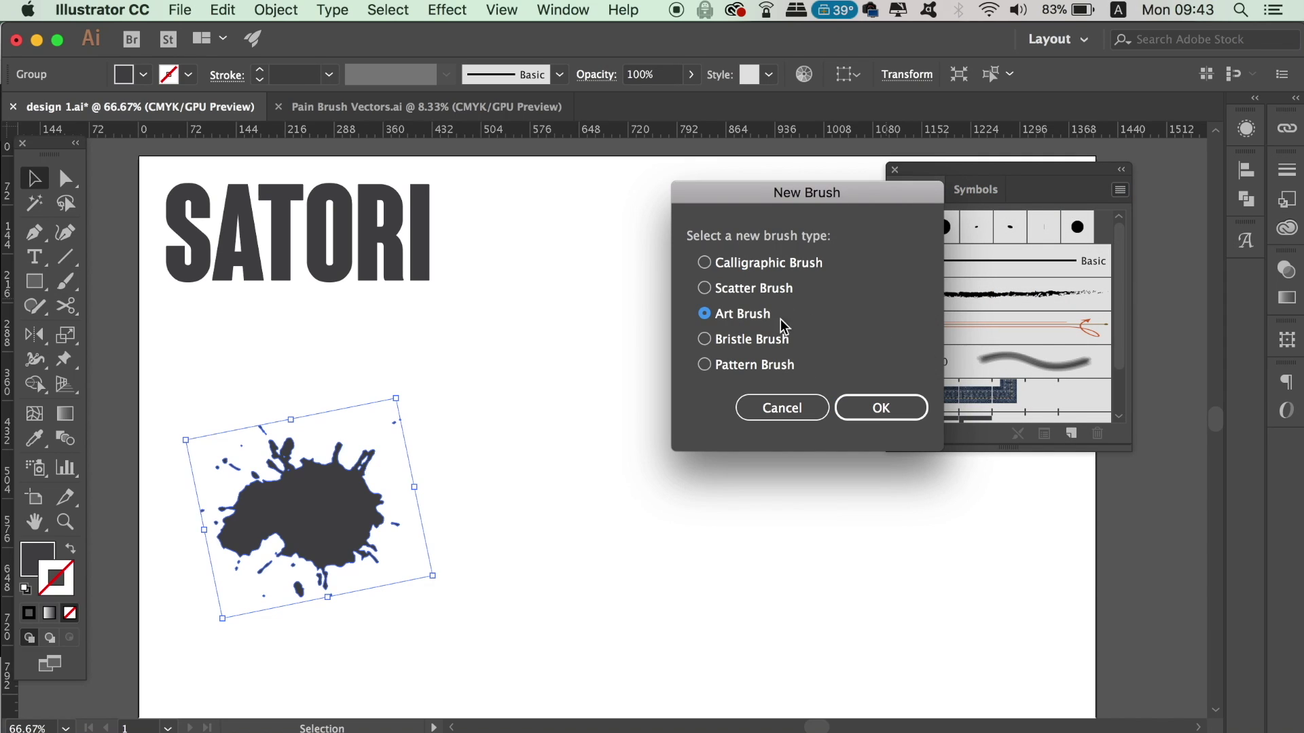
left_click(891, 405)
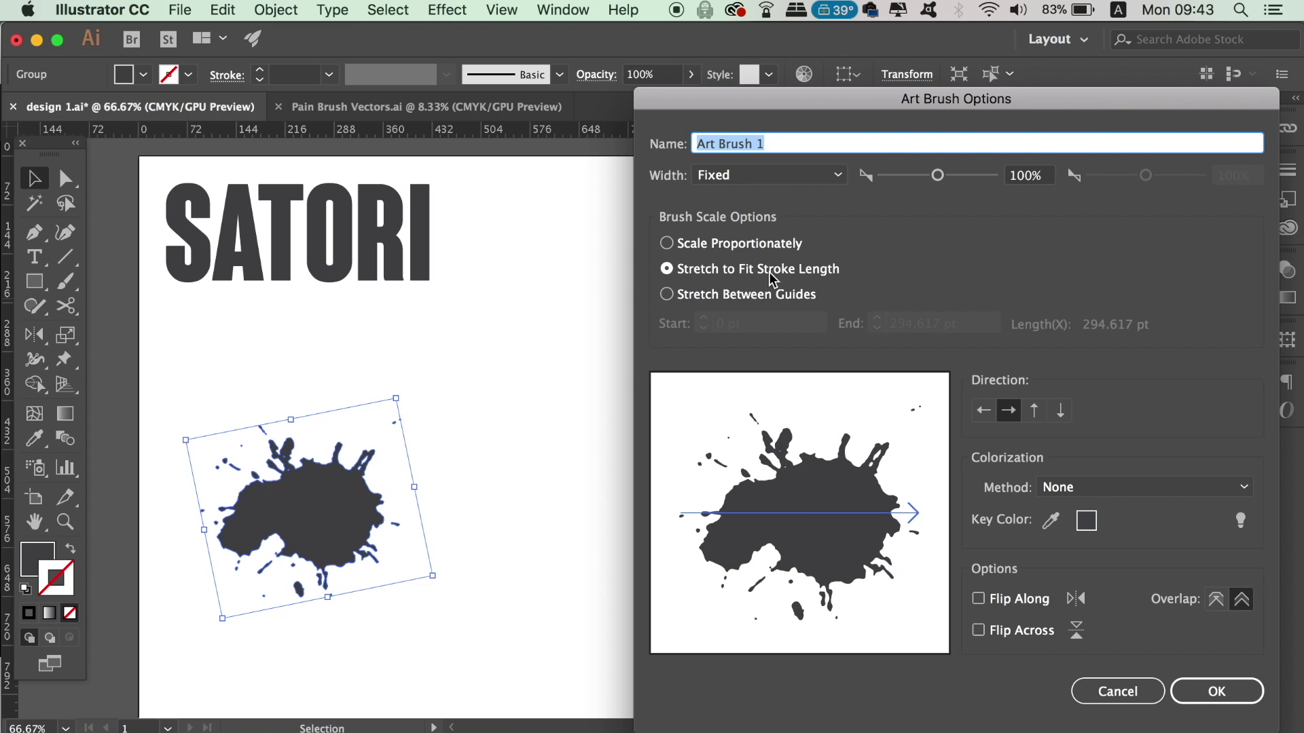
Make the art brush stretch to the stroke length with Tints colorization.
left_click(760, 300)
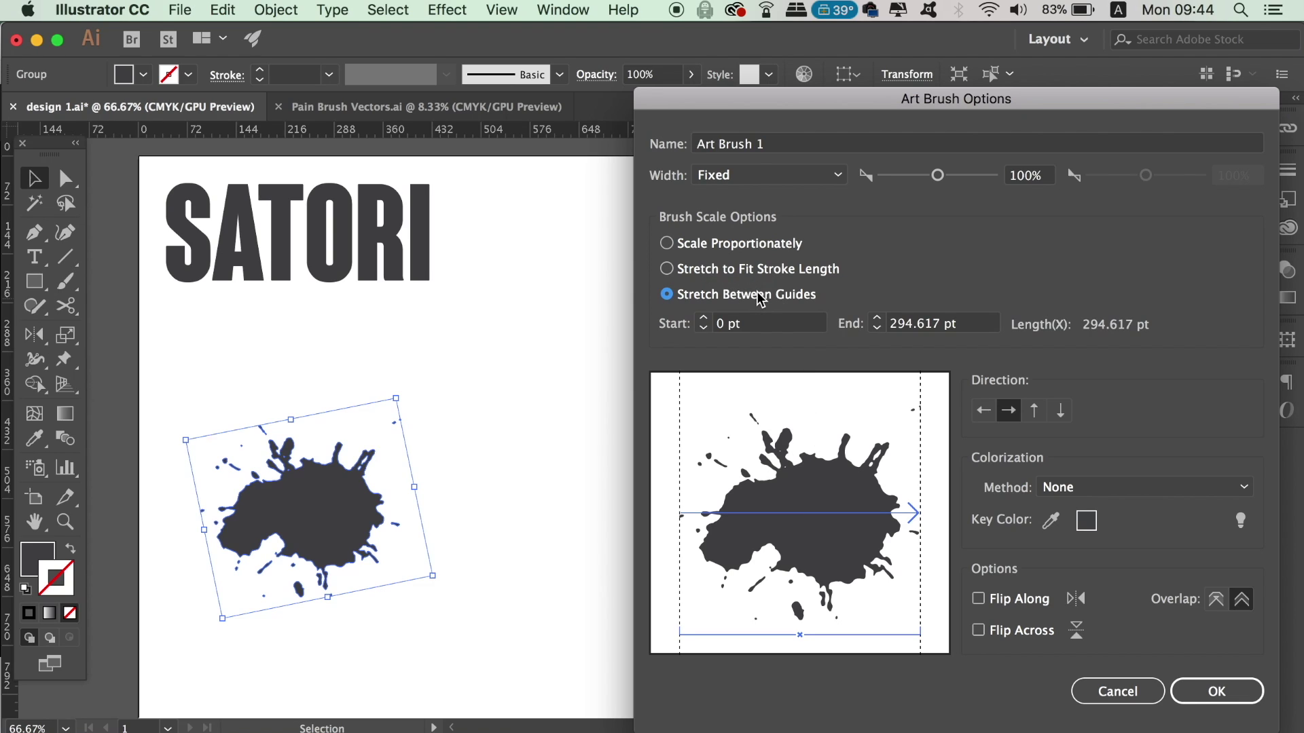
left_click(766, 272)
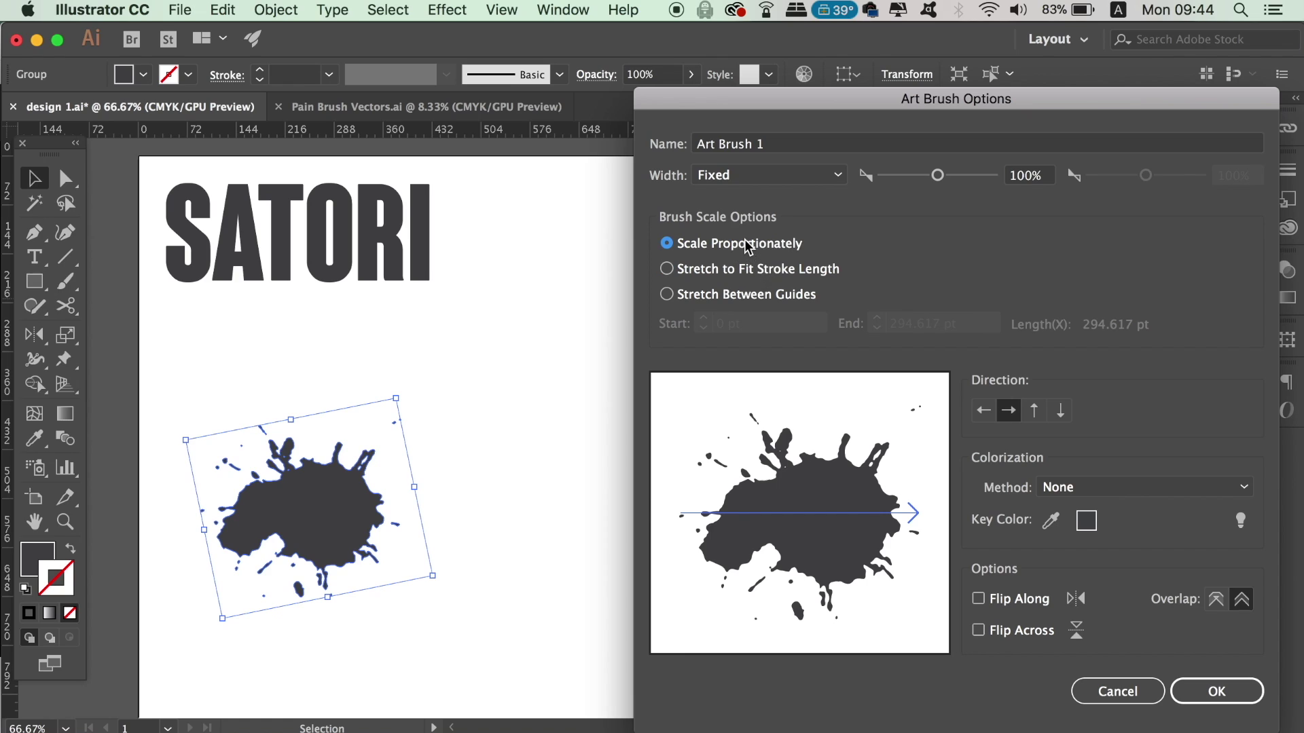
left_click(747, 269)
left_click(1114, 487)
left_click(1079, 531)
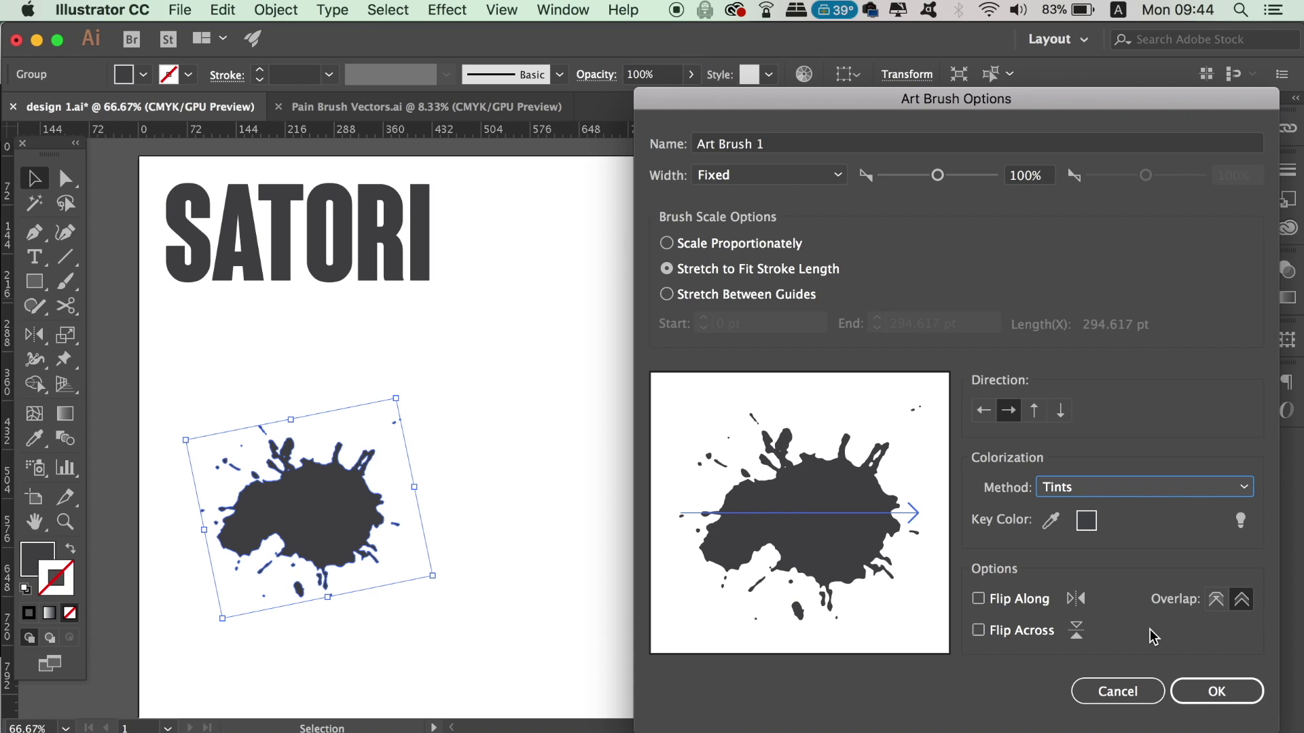
left_click(1202, 683)
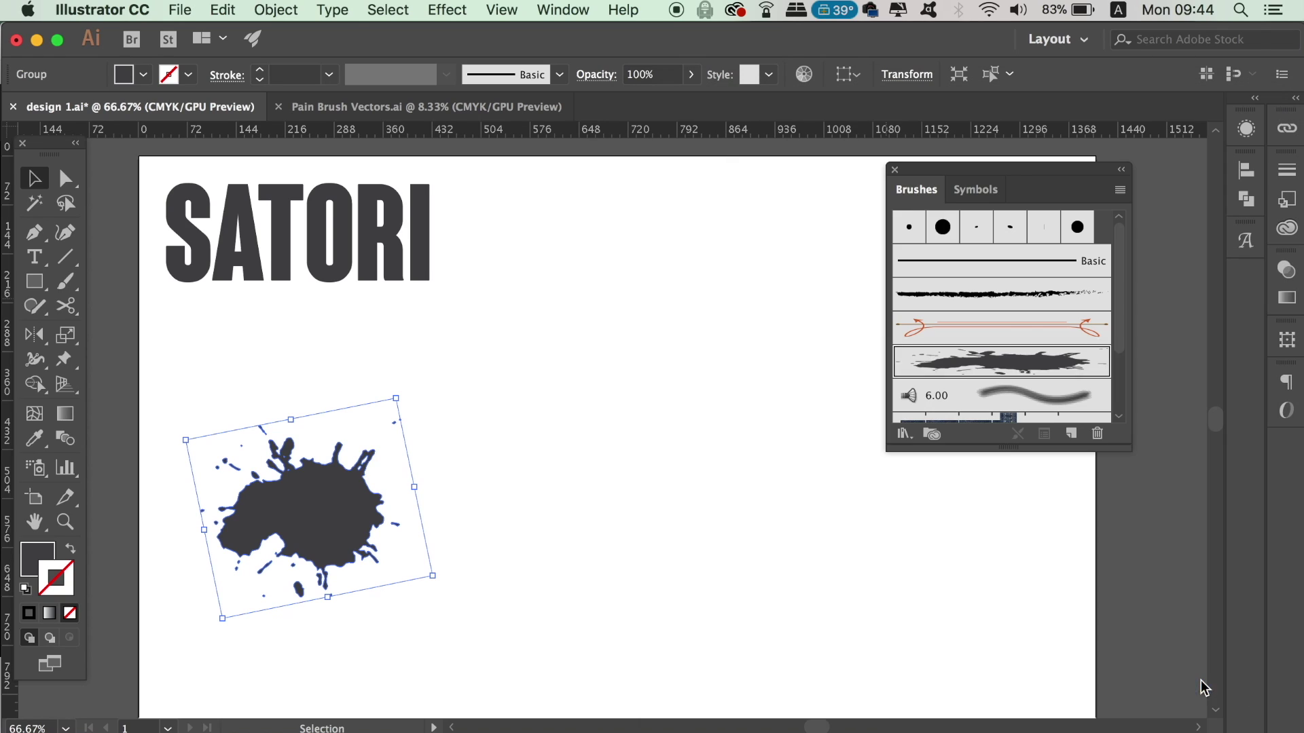
Paint a trial splash brush stroke across the artboard, then undo it.
left_click(710, 544)
key("b")
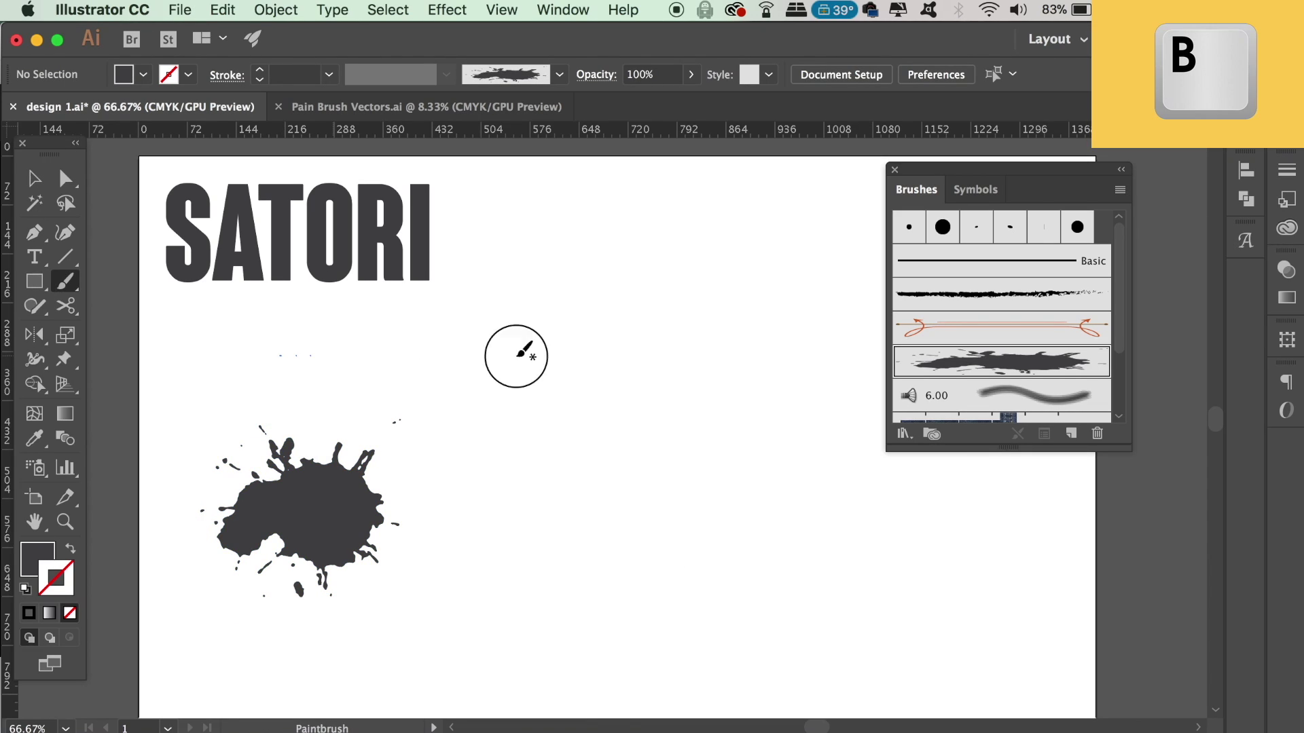
left_click_drag(317, 360, 692, 358)
key("ctrl+z")
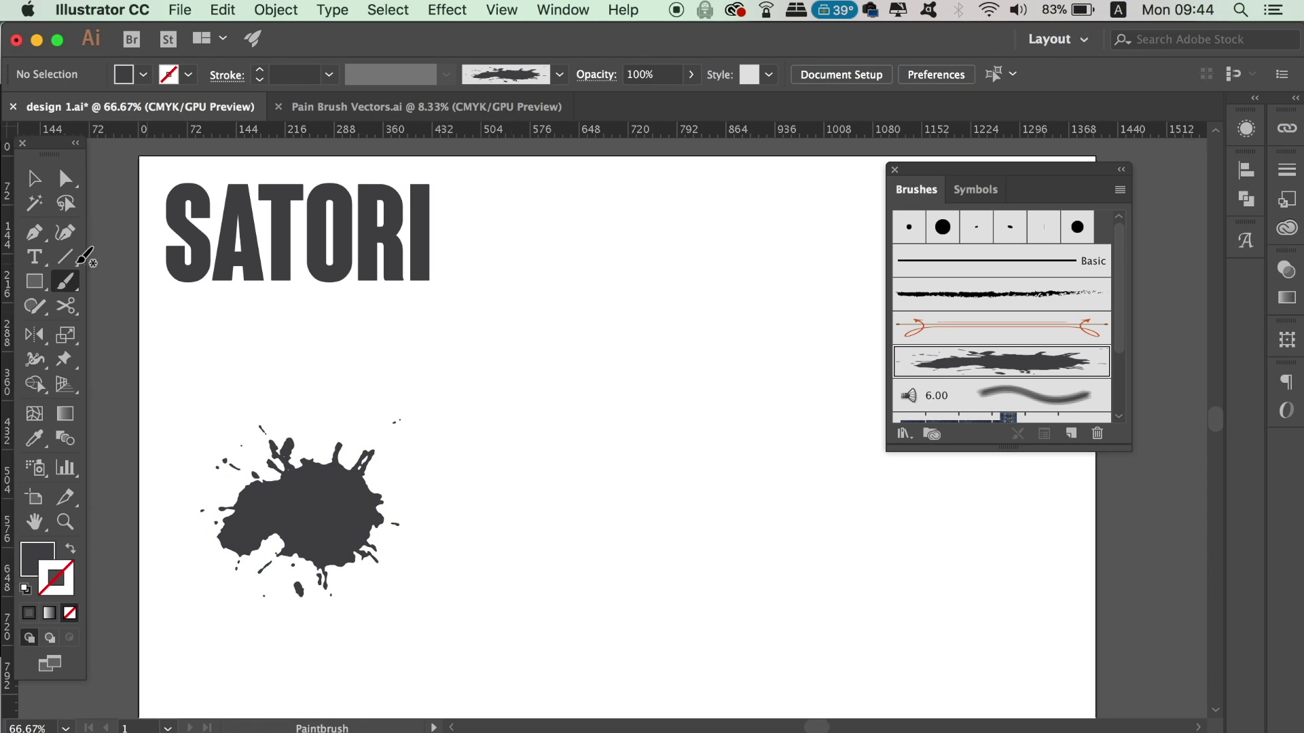
Draw a straight horizontal line below SATORI and apply the splash art brush to it.
left_click(33, 238)
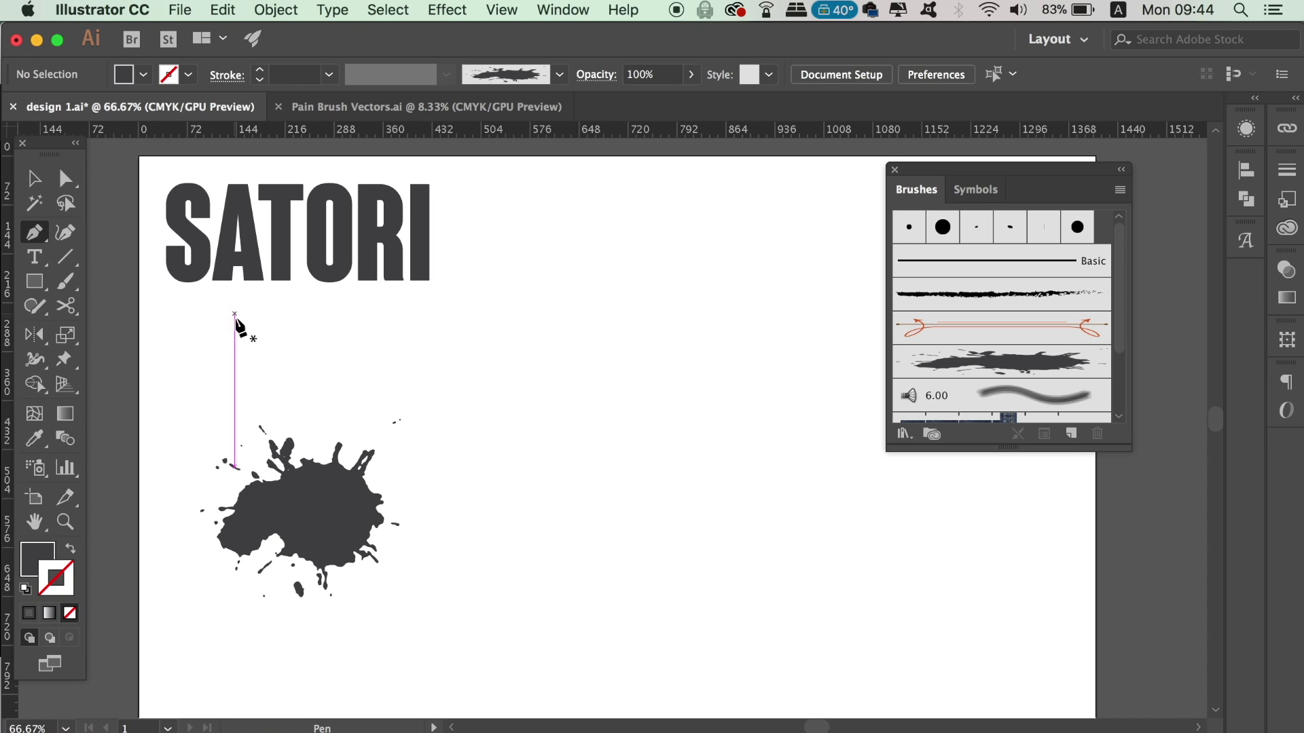
left_click(240, 333)
left_click(754, 386, "shift")
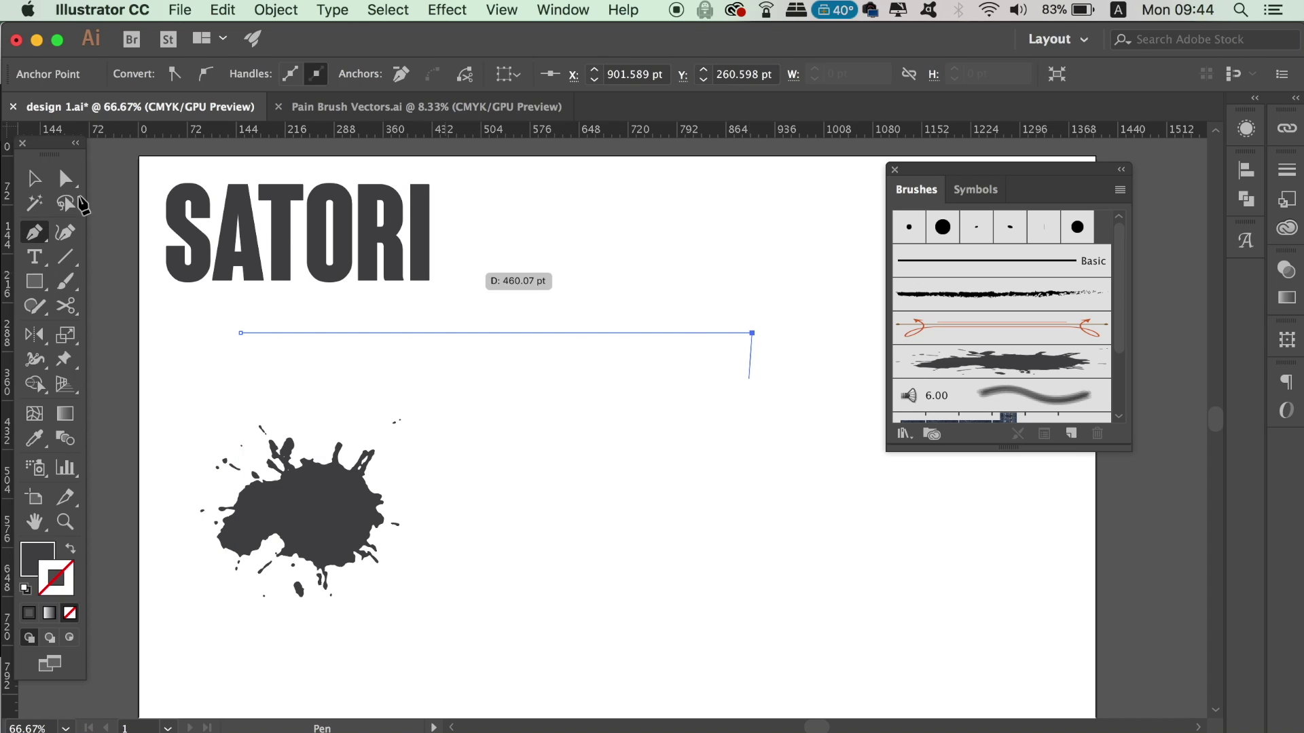
left_click(34, 178)
left_click(1047, 362)
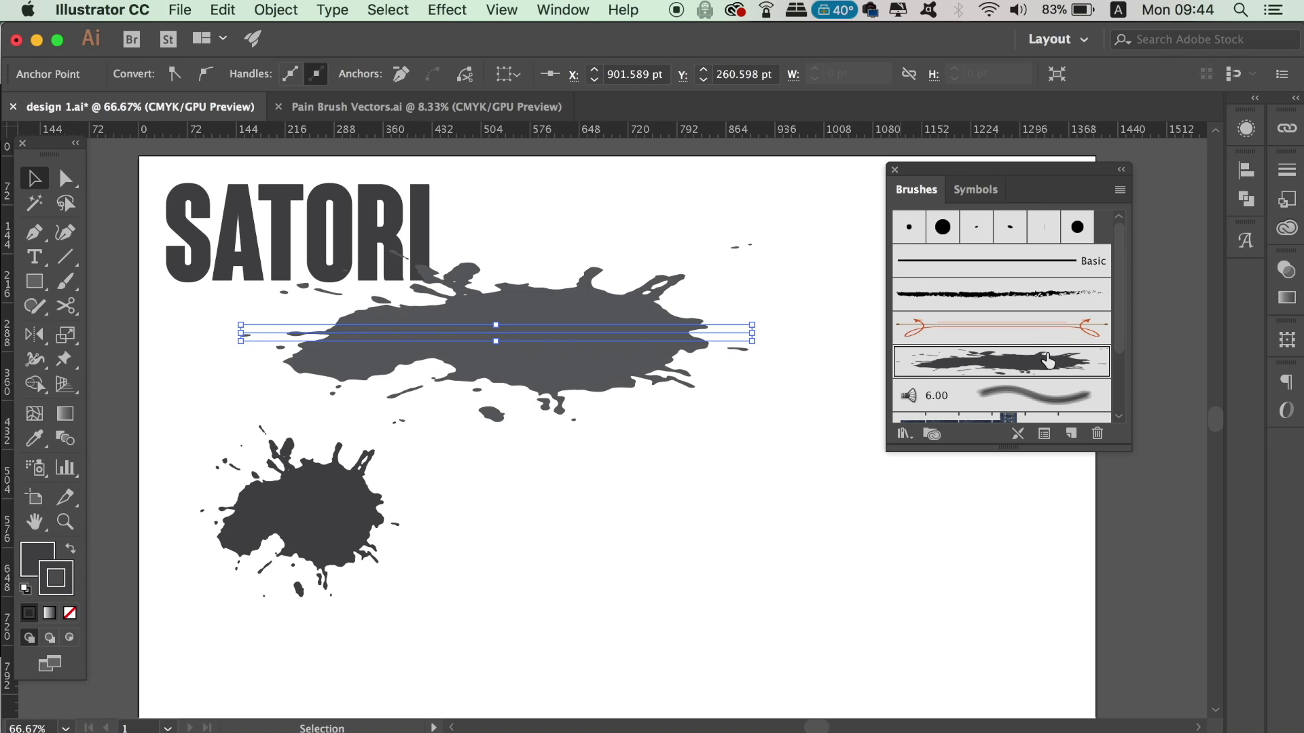
Move the original splash lower and set the brushed line's stroke weight to 0.75 pt.
left_click_drag(355, 513, 349, 604)
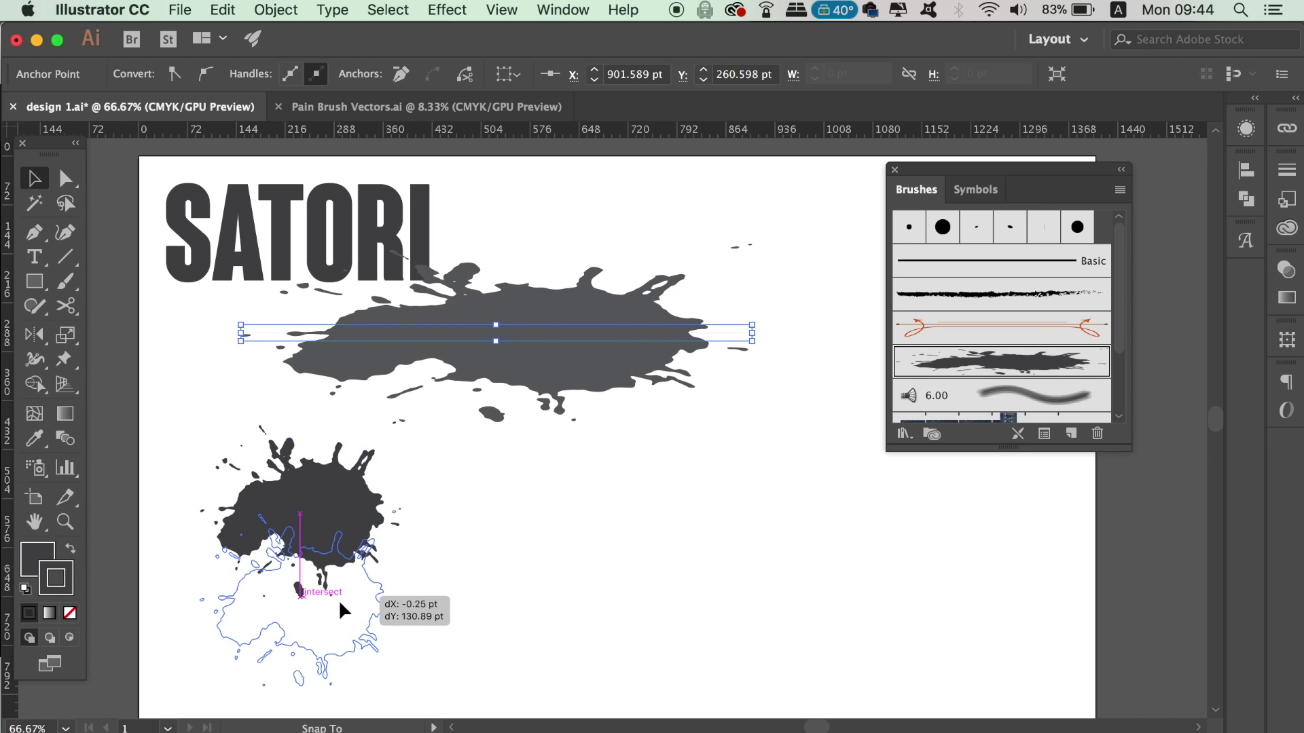
left_click(583, 358)
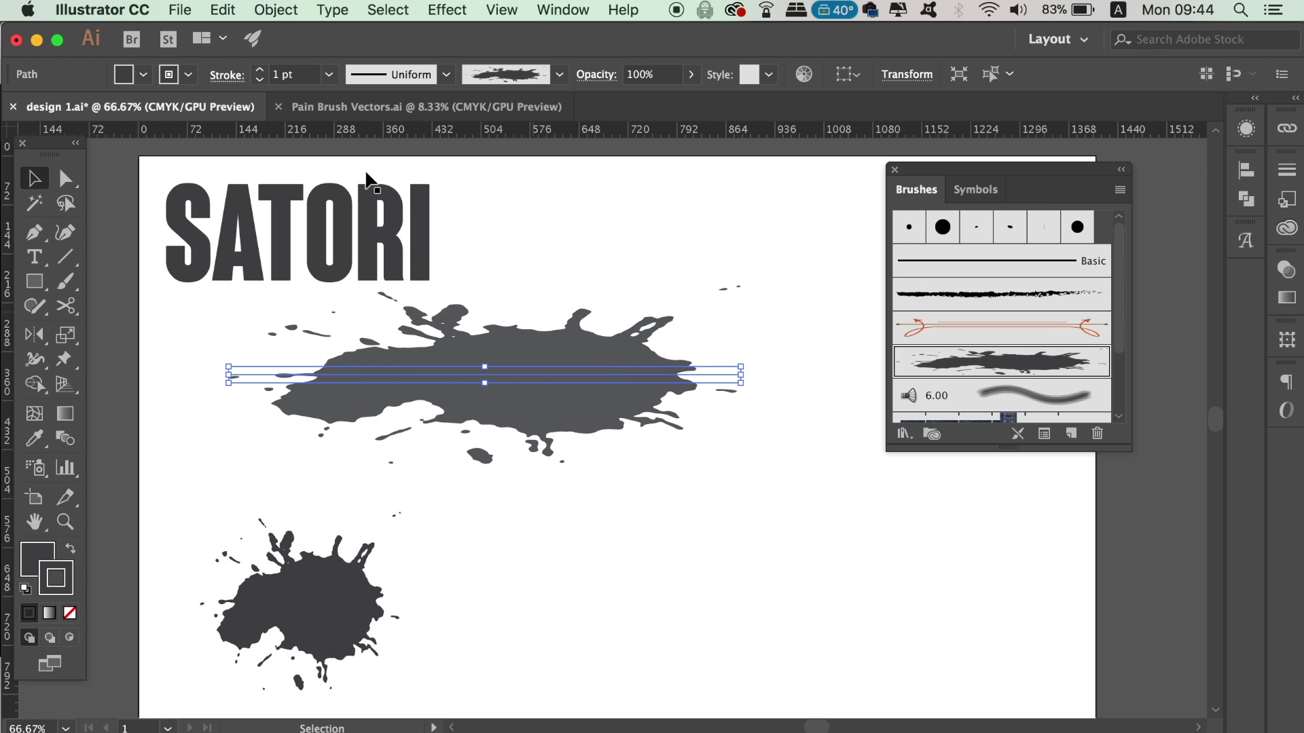
left_click(328, 74)
left_click(346, 102)
left_click(259, 68)
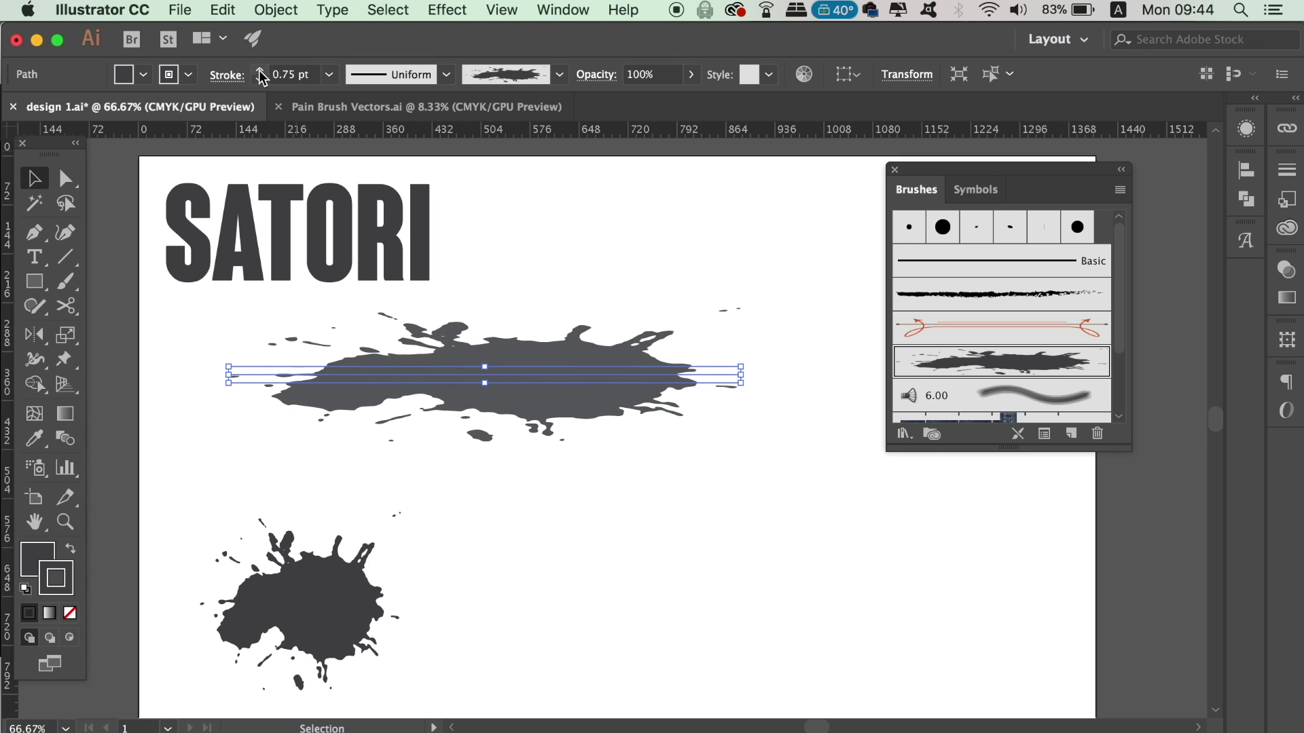
Shift SATORI right and down, with the splash line placed just below it.
left_click(611, 295)
left_click_drag(421, 285, 562, 320)
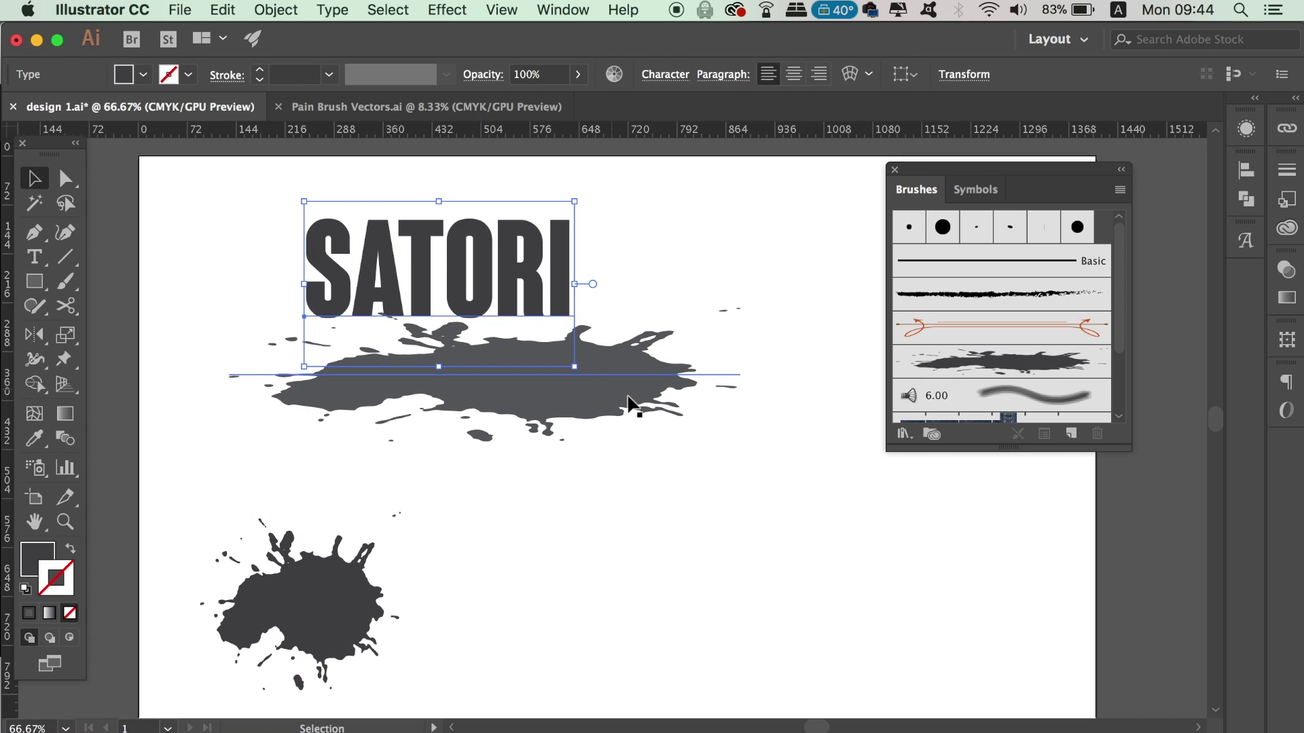
left_click_drag(620, 387, 621, 430)
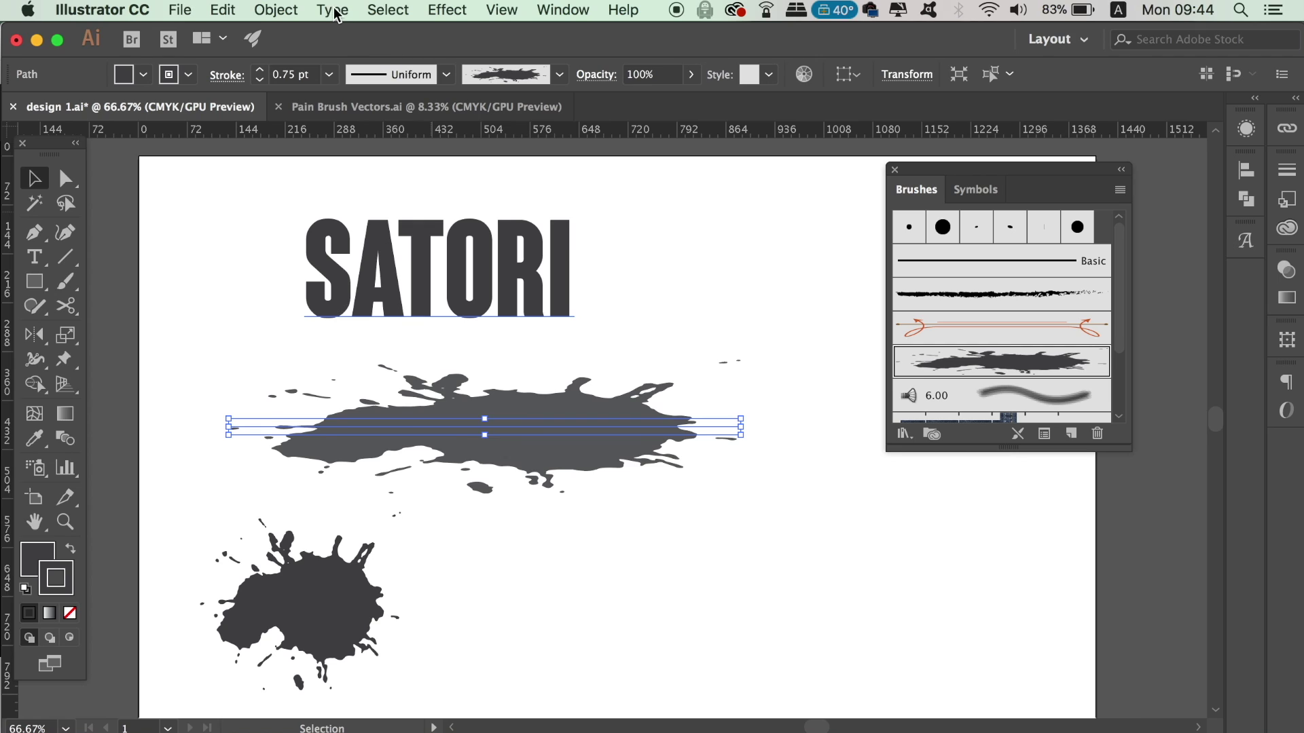
left_click(275, 9)
mouse_move(281, 444)
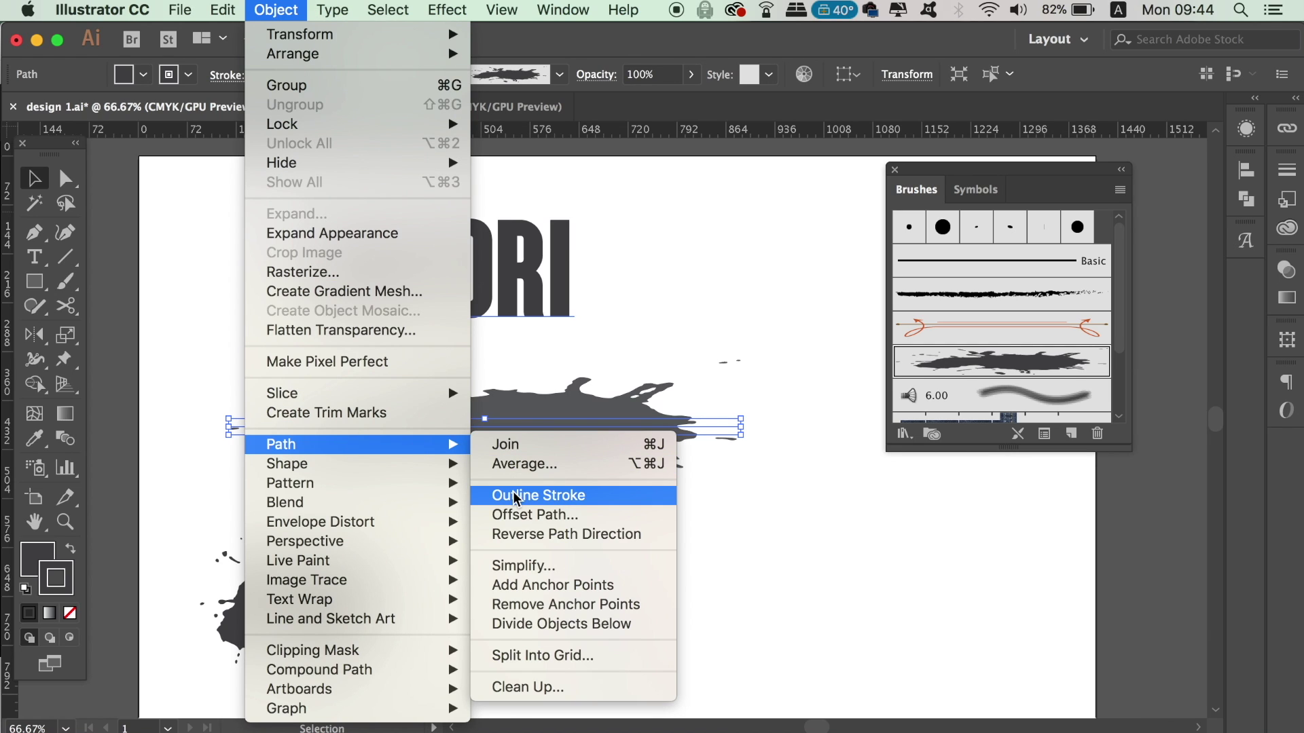
Outline the brushed stroke and combine it into a single compound path.
left_click(516, 499)
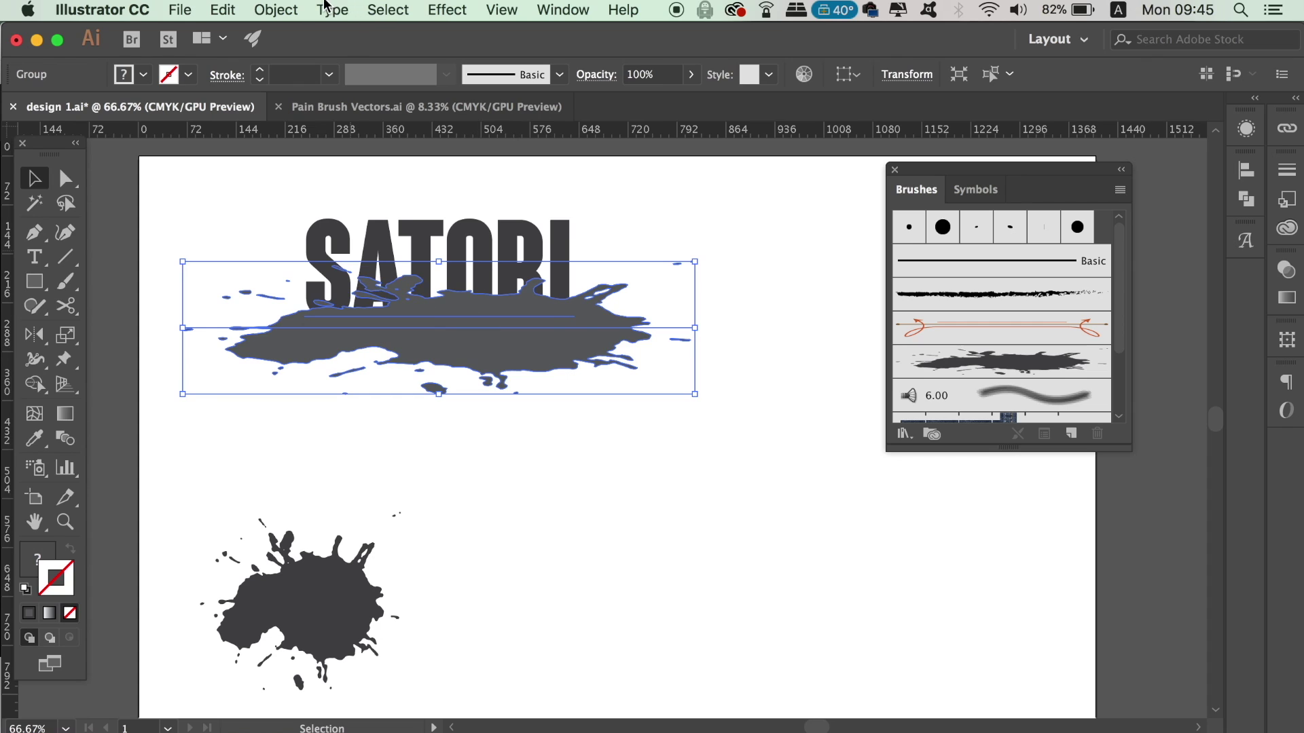
left_click(277, 10)
mouse_move(319, 670)
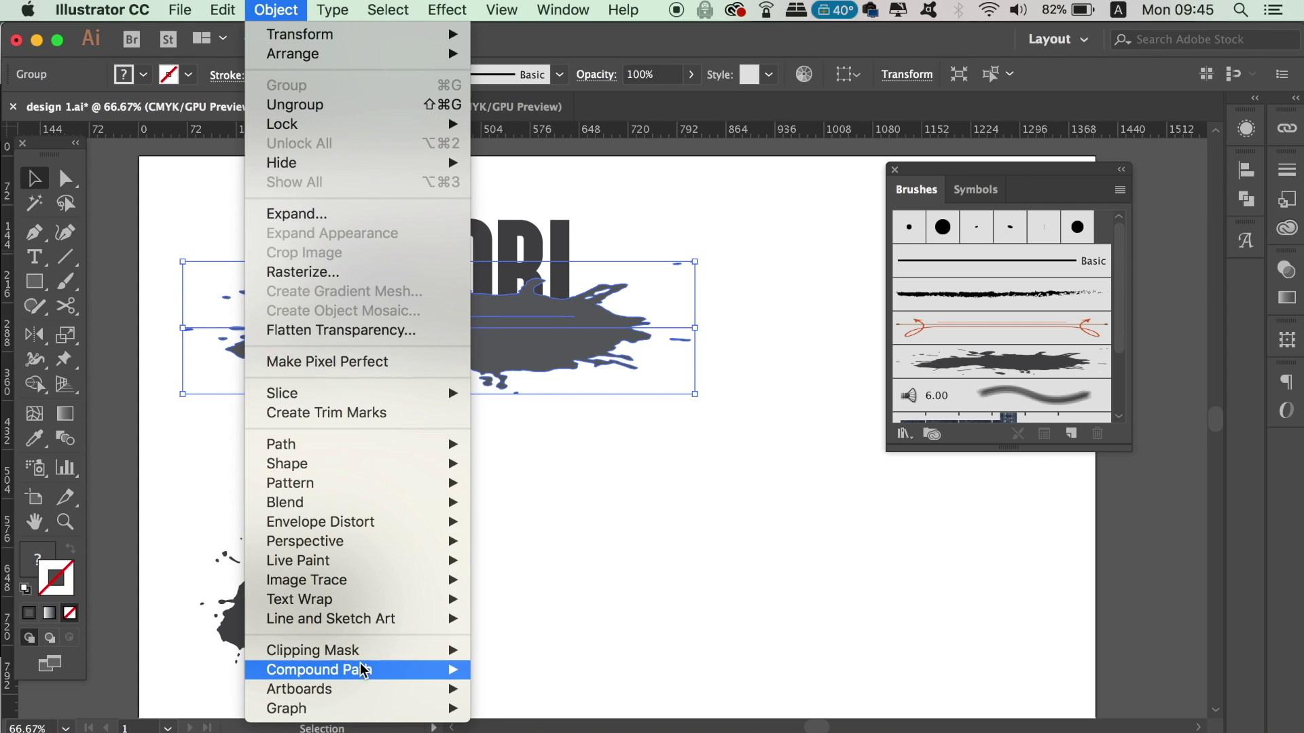
left_click(543, 670)
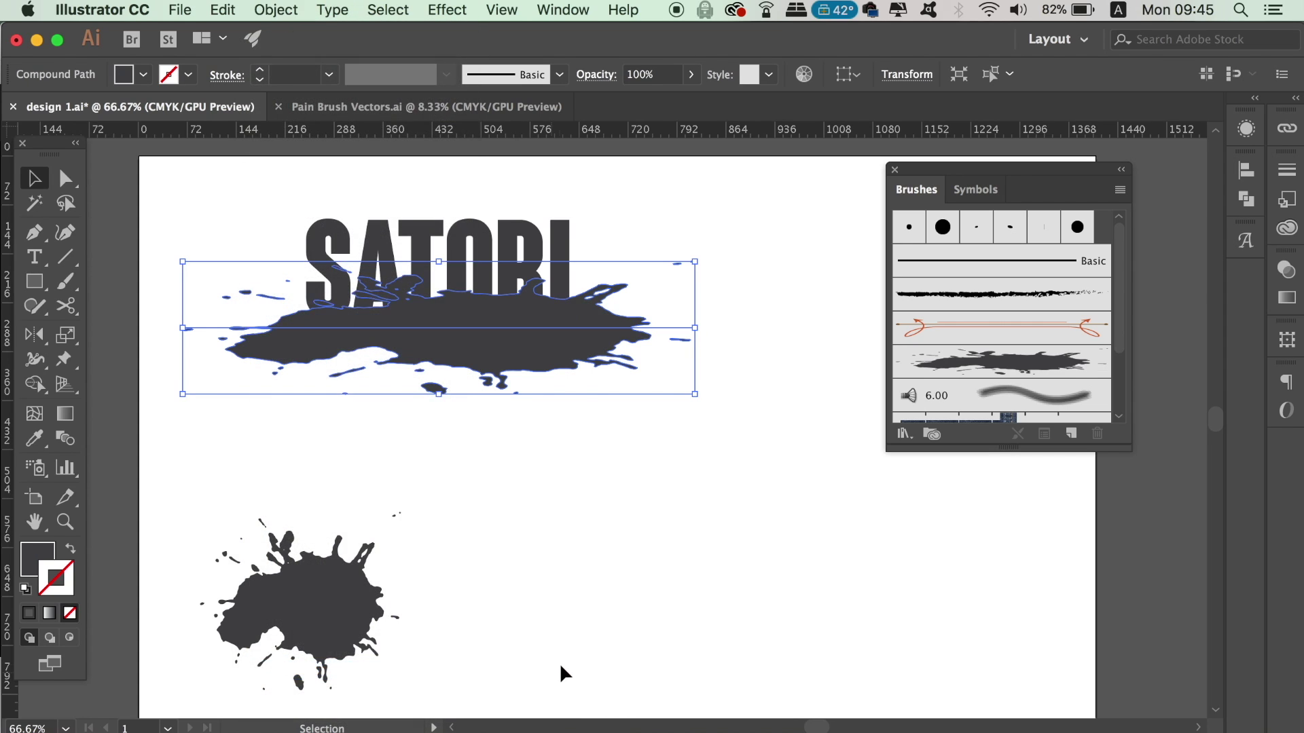
Move the splatter up over SATORI, enlarge it, and select it together with the text.
left_click(574, 649)
left_click(516, 347)
left_click_drag(528, 364, 526, 301)
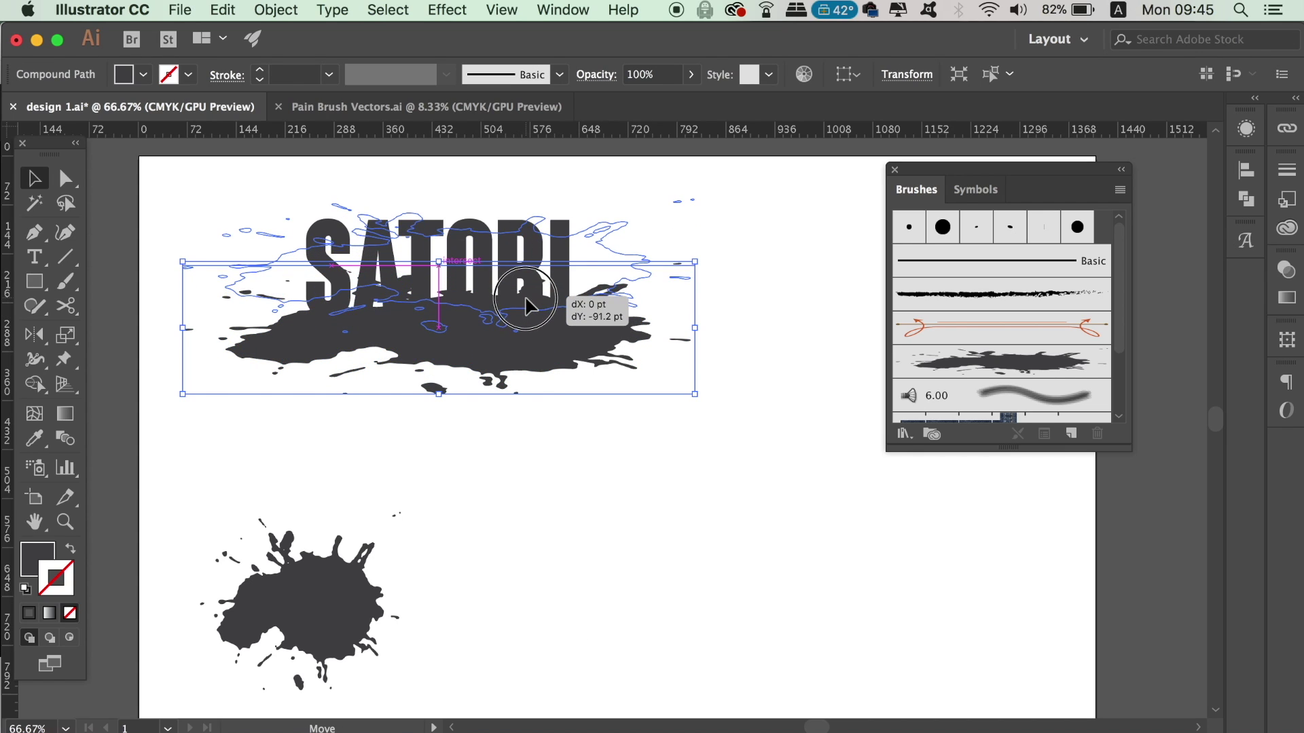
left_click_drag(547, 291, 523, 293)
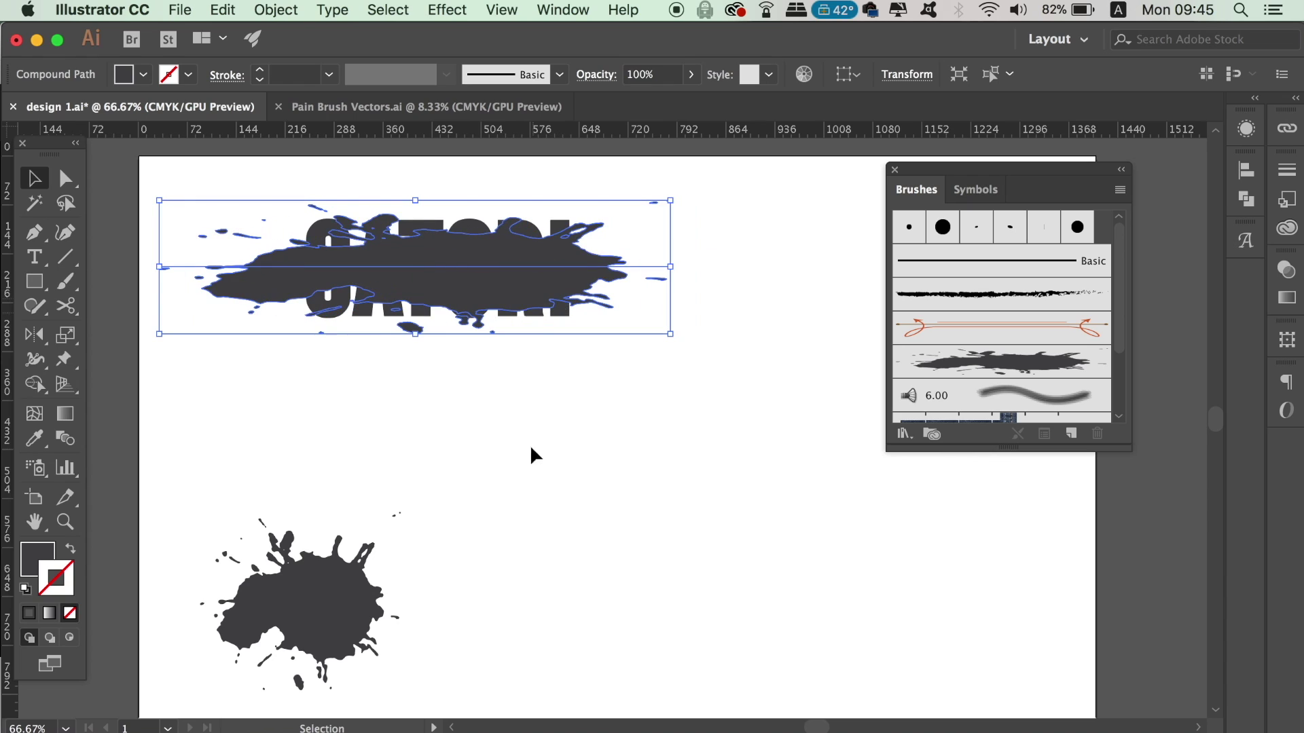
mouse_move(430, 285)
left_mouse_down()
mouse_move(389, 280)
mouse_move(474, 282)
left_mouse_up()
mouse_move(649, 334)
left_mouse_down()
mouse_move(771, 393)
mouse_move(761, 389)
left_mouse_up()
left_click_drag(628, 293, 578, 287)
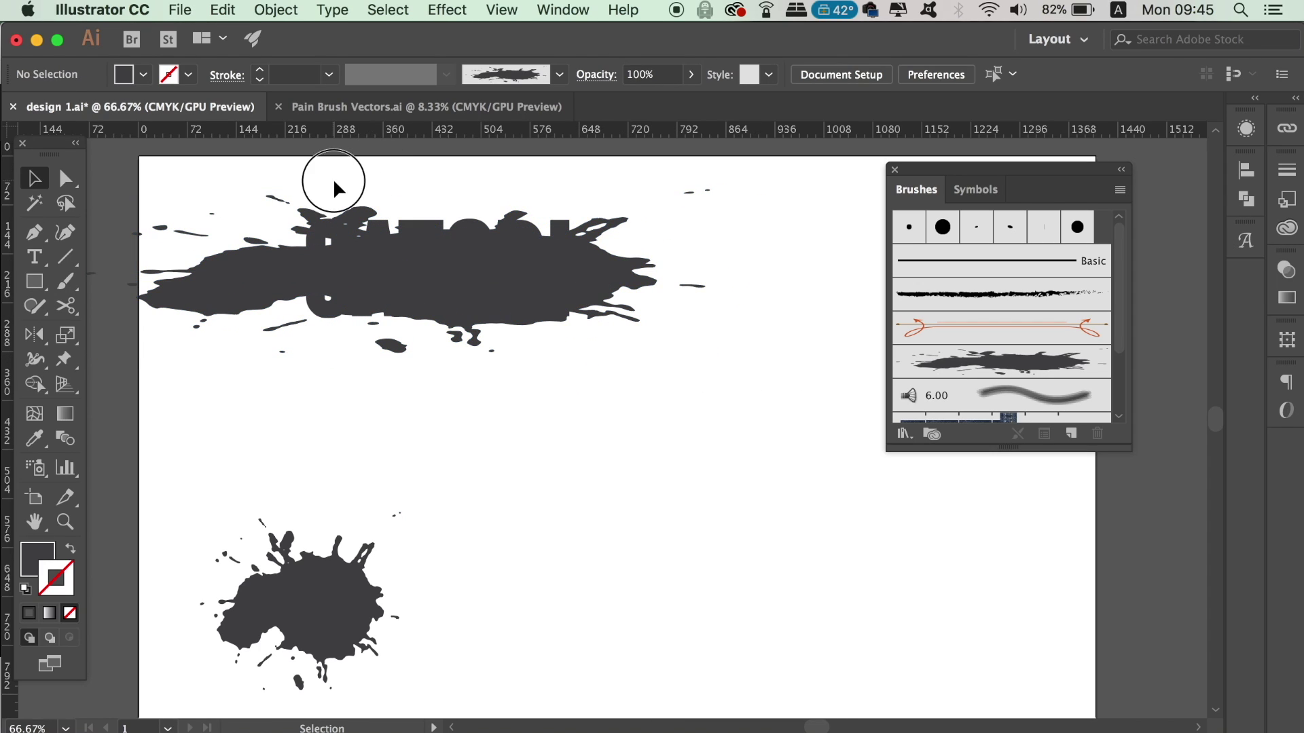
left_click_drag(373, 175, 514, 304)
Make a clipping mask of SATORI with the splatter, then undo it.
right_click(514, 304)
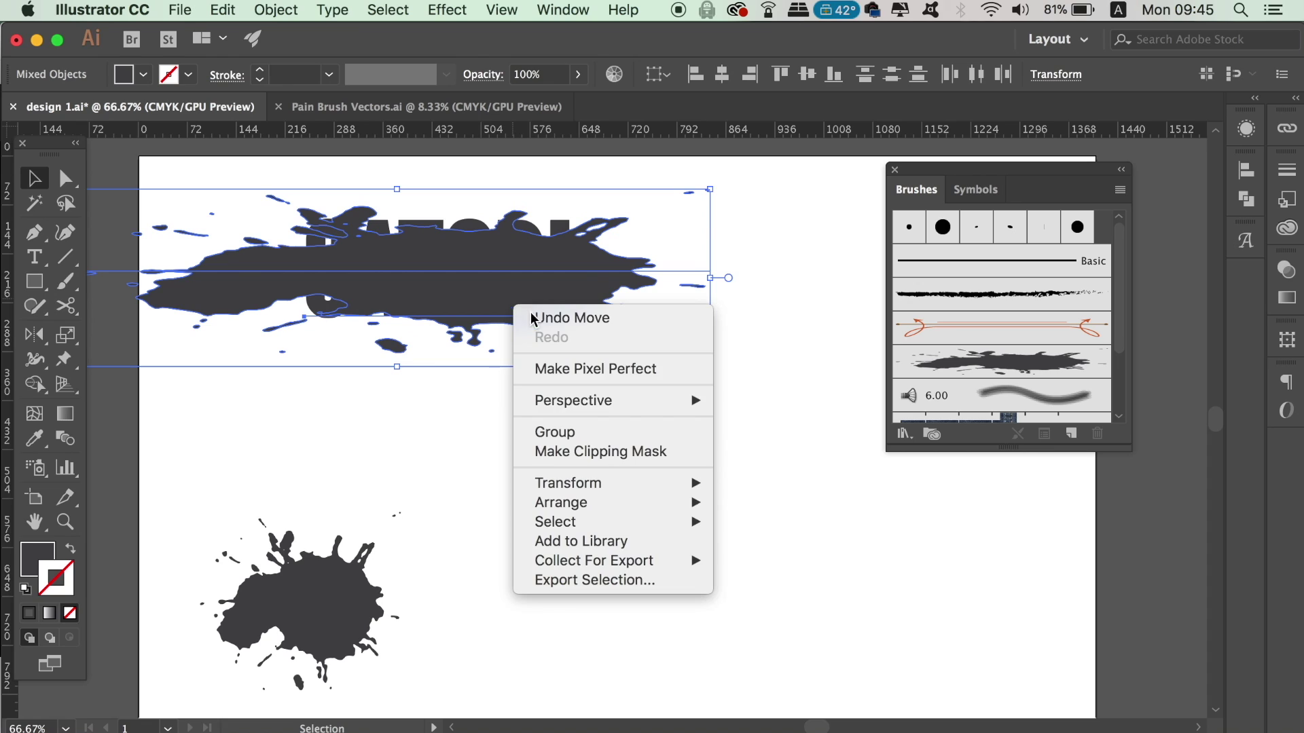
left_click(644, 459)
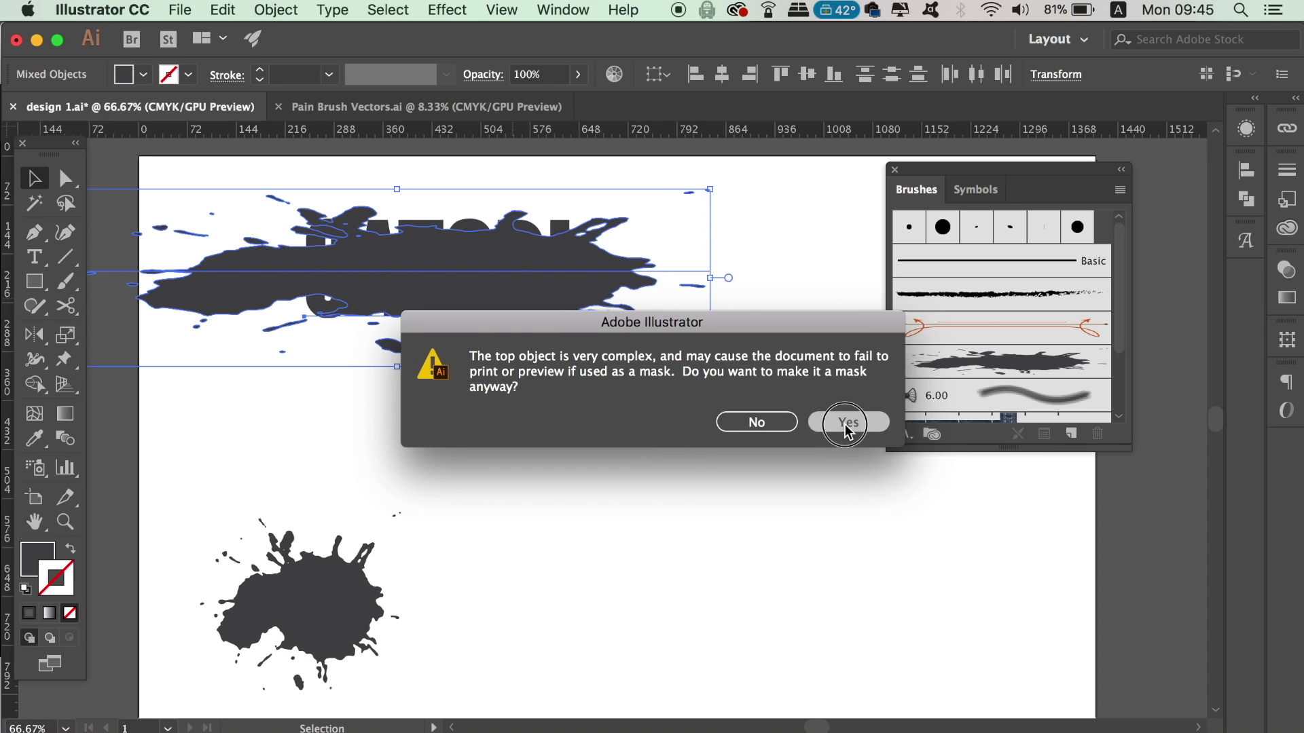
left_click(848, 422)
left_click(732, 499)
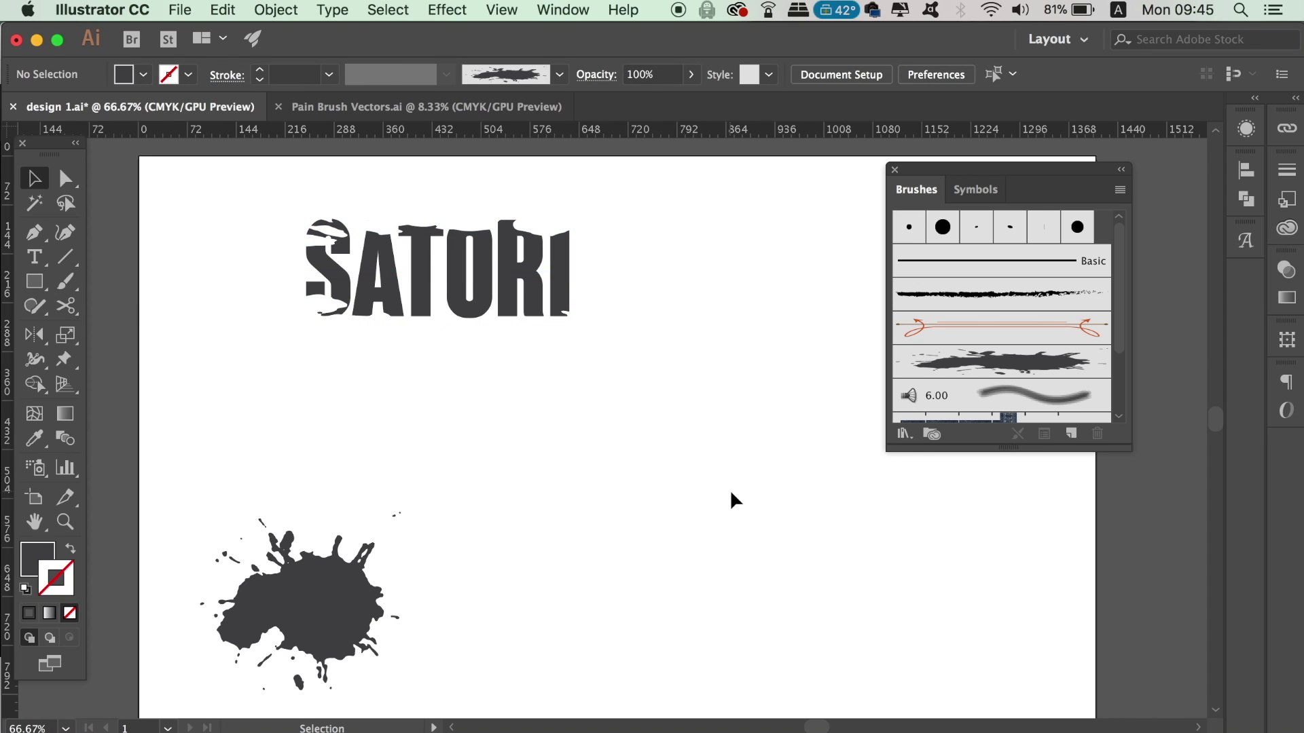
key("ctrl+z")
Shrink the splatter and recentre it over the SATORI lettering.
left_click(735, 467)
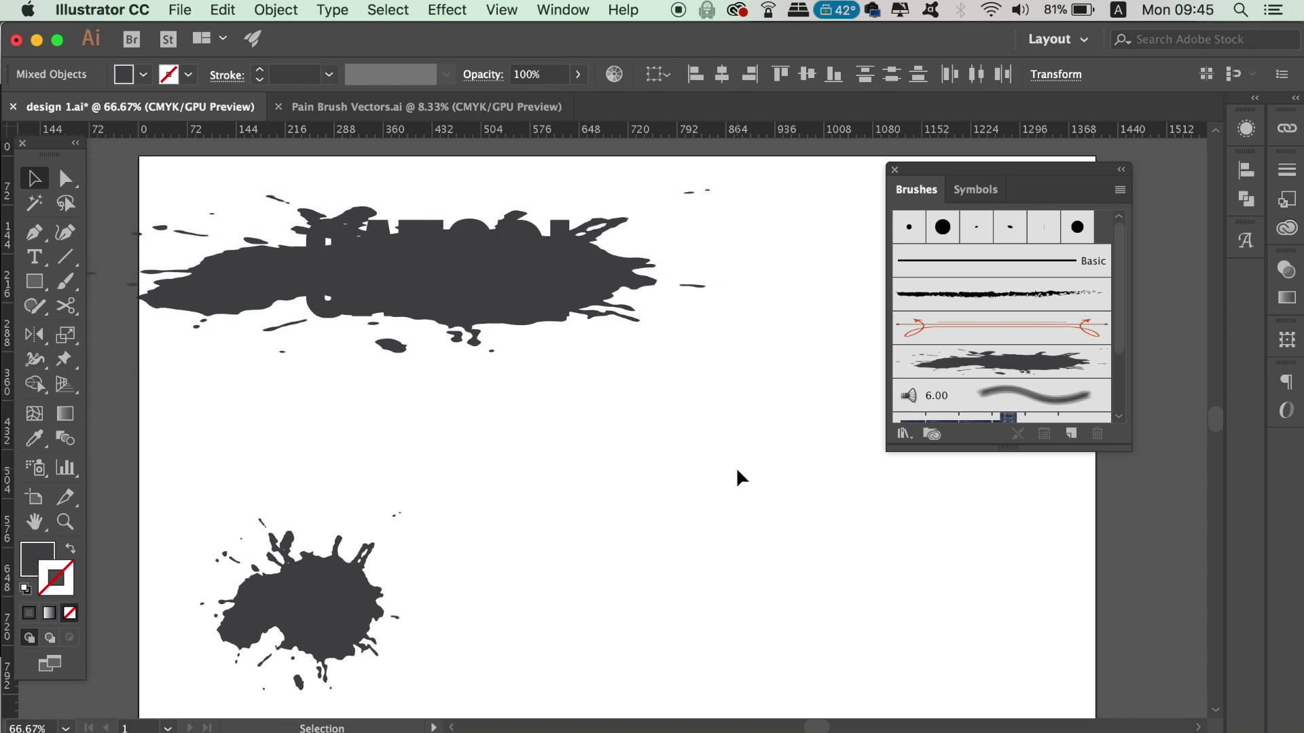
left_click(581, 326)
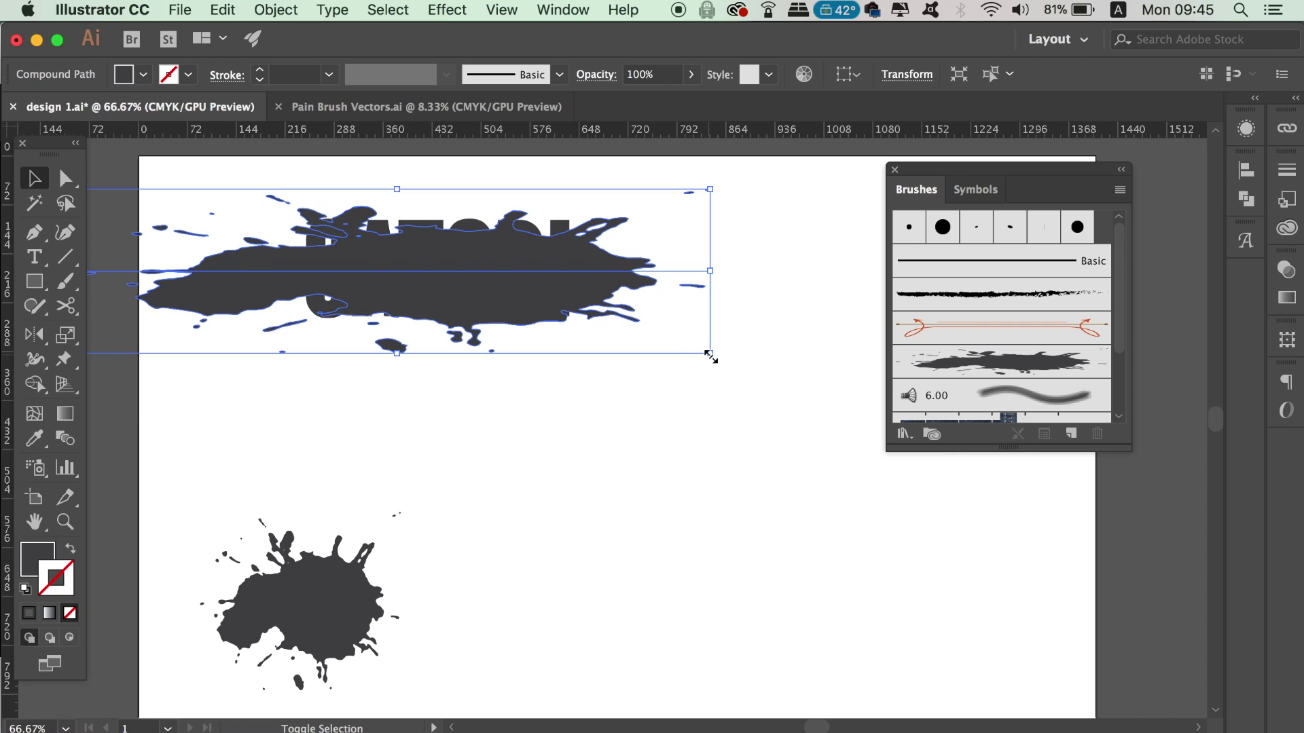
left_click_drag(709, 356, 516, 299)
mouse_move(403, 276)
left_mouse_down()
mouse_move(484, 280)
mouse_move(493, 295)
mouse_move(489, 279)
mouse_move(494, 293)
left_mouse_up()
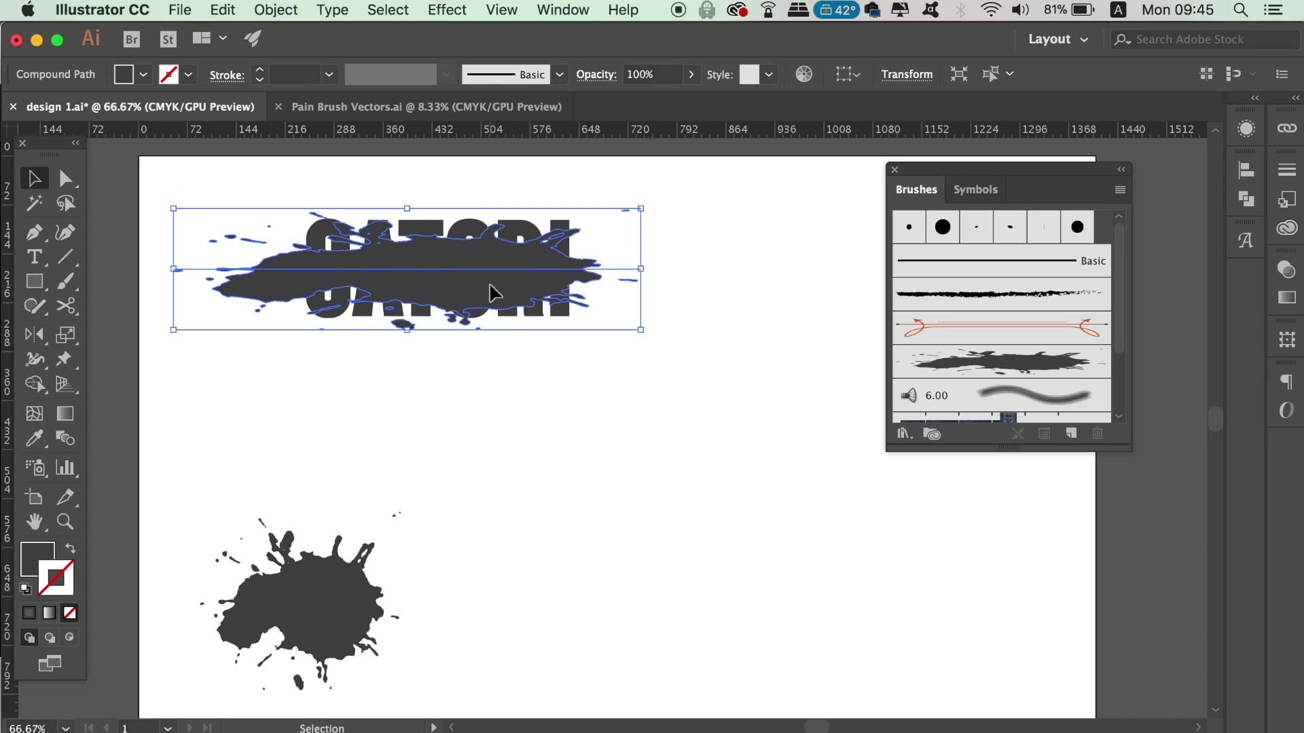
left_click(565, 412)
Apply a clipping mask again from the Object menu, then undo it.
left_click_drag(662, 369, 171, 198)
left_click(276, 10)
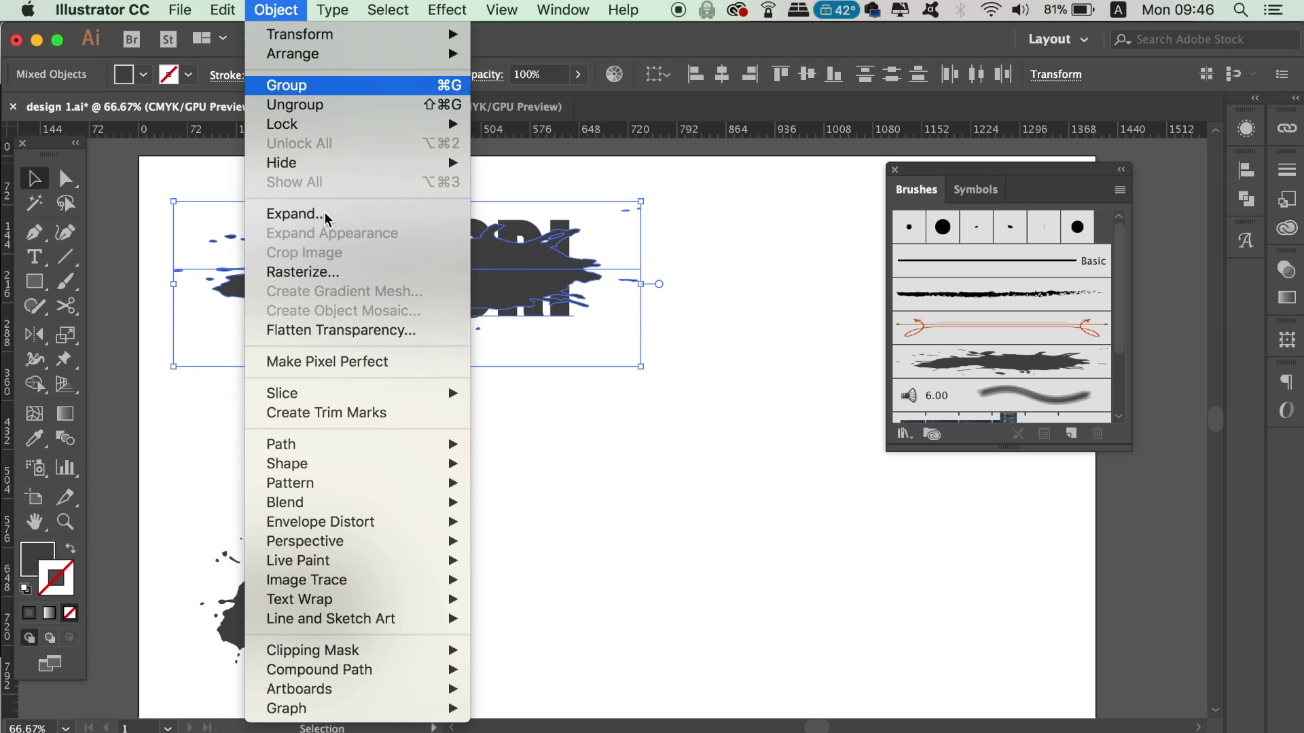
mouse_move(313, 650)
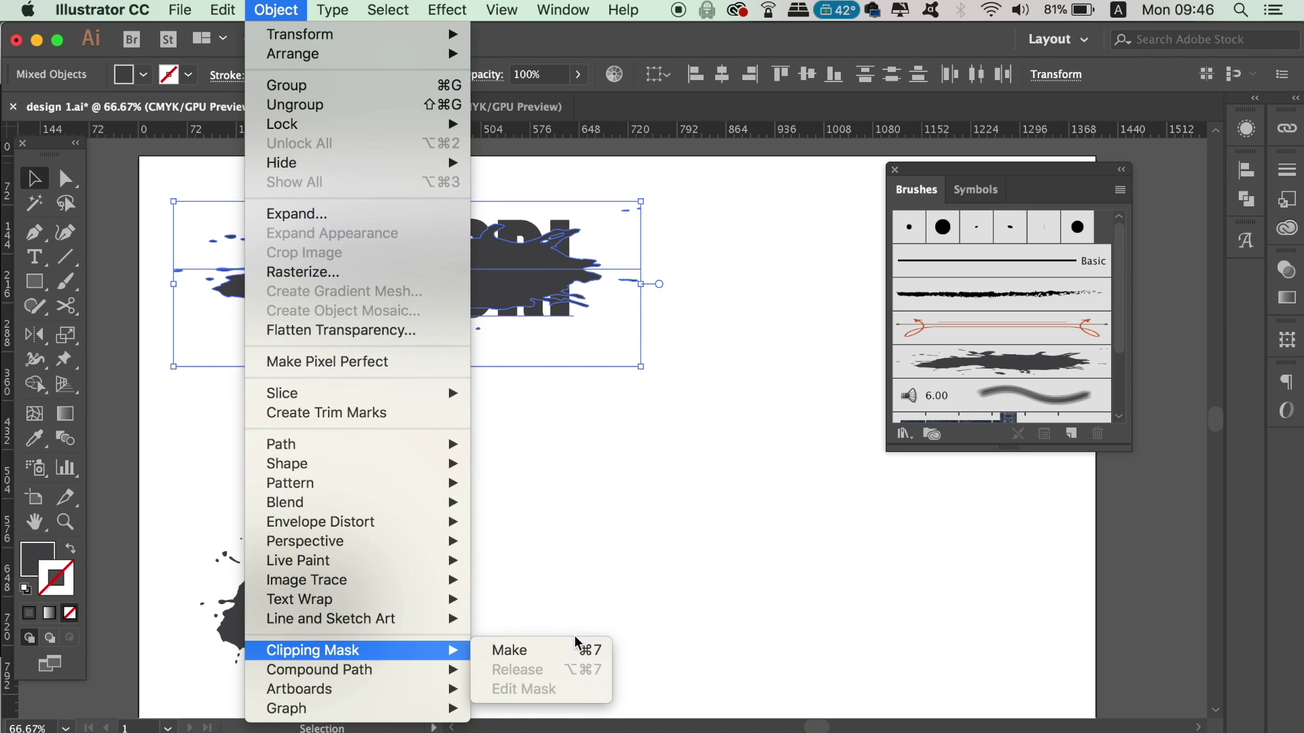
left_click(578, 650)
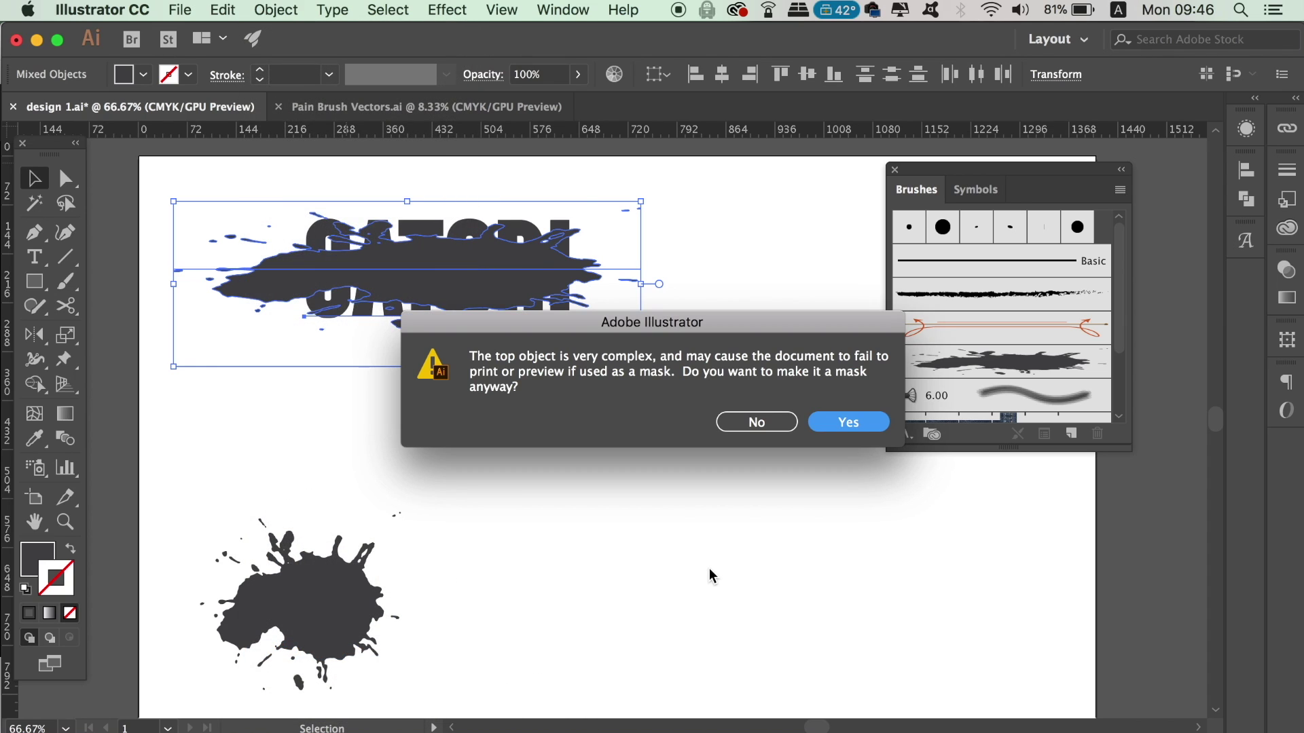
left_click(854, 426)
left_click(755, 543)
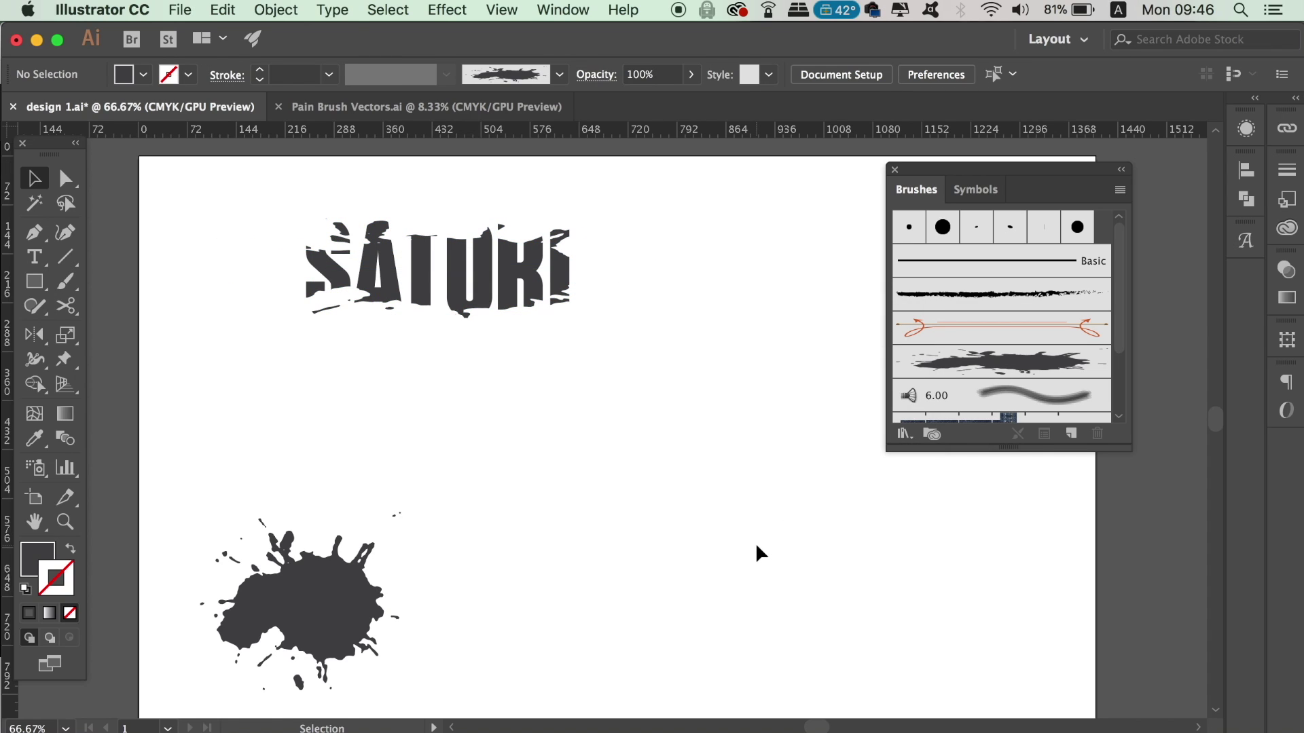
key("super+z")
Move the splash down to the artboard middle and narrow it.
left_click(647, 457)
left_click_drag(503, 279, 666, 473)
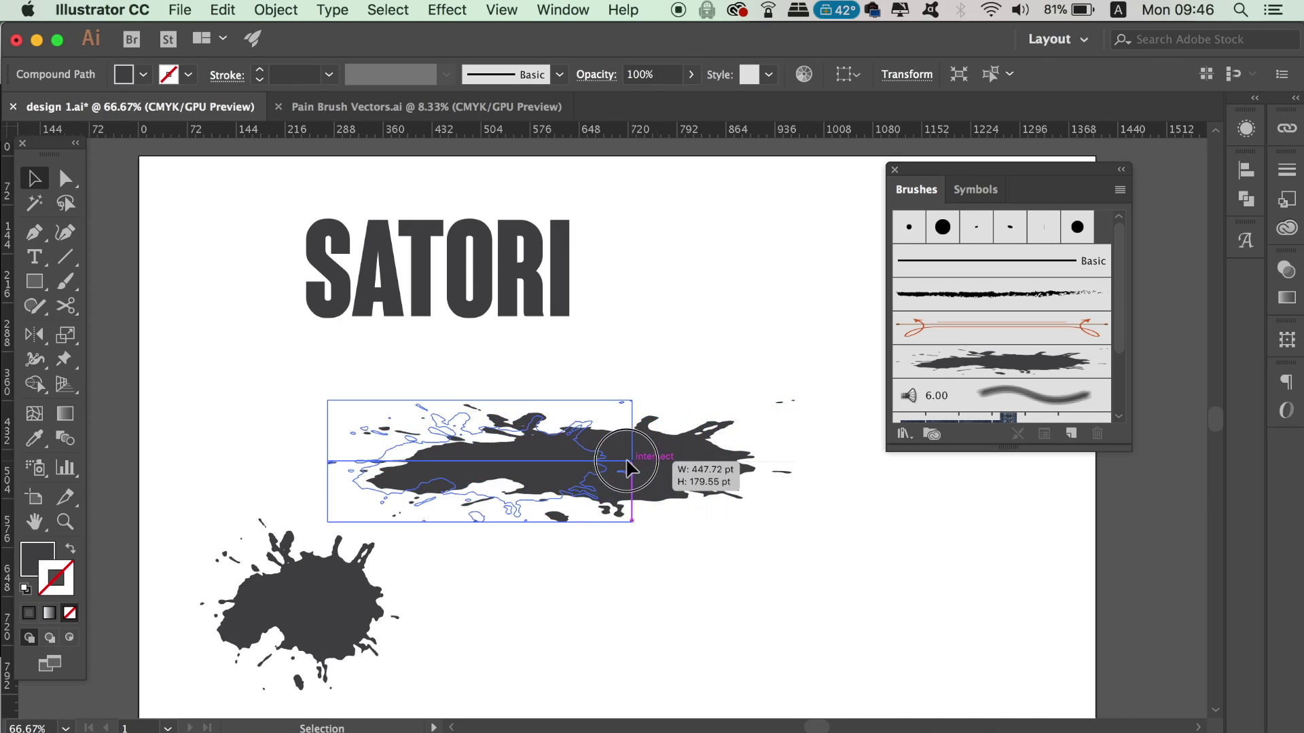
left_click_drag(796, 466, 618, 466)
Position the two splash shapes side by side and stretch them taller.
left_click_drag(521, 478, 480, 620)
left_click(657, 553)
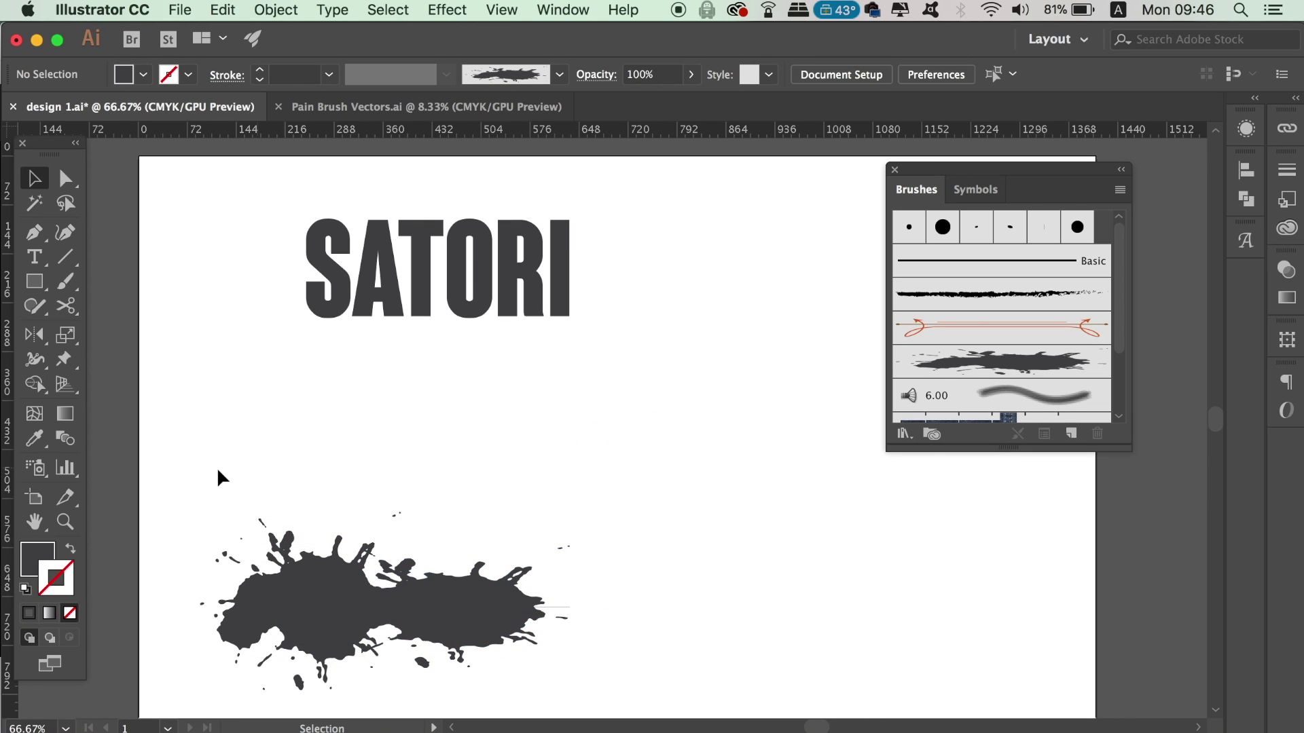
left_click_drag(218, 471, 573, 651)
left_click(668, 565)
left_click(527, 610)
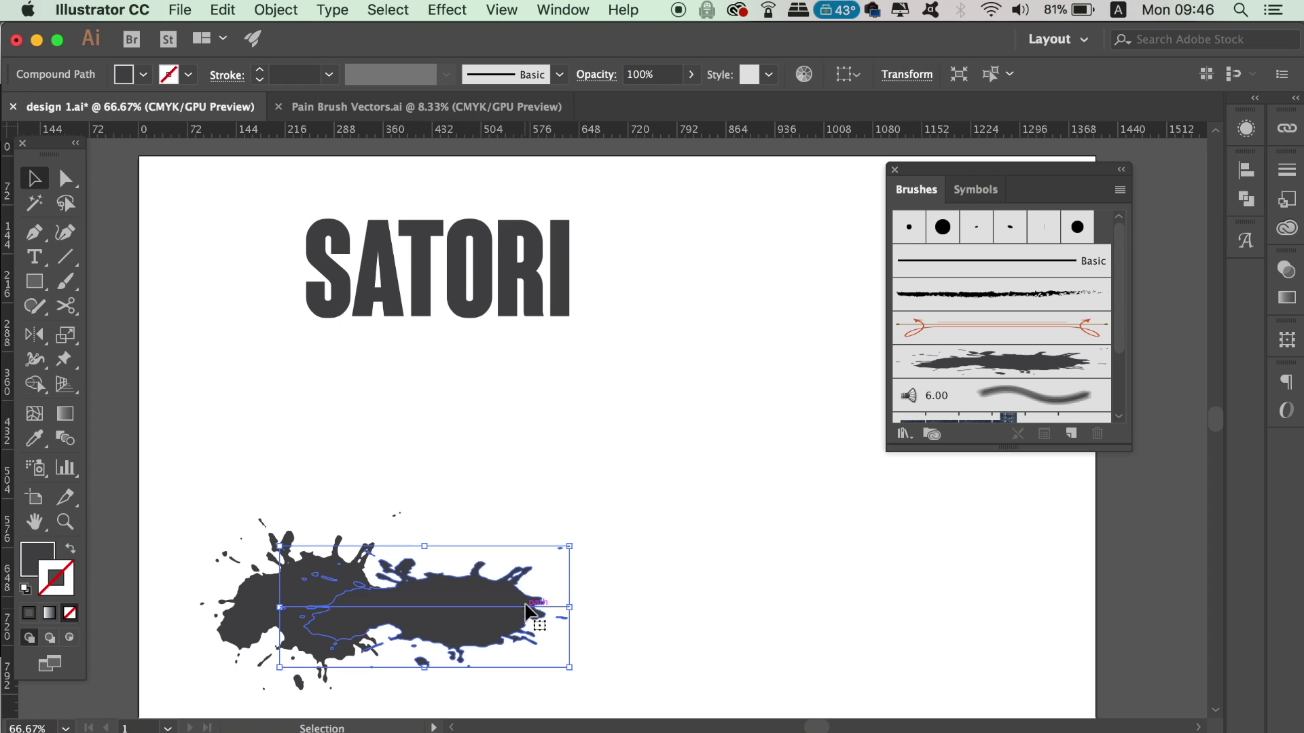
left_click_drag(424, 545, 423, 535)
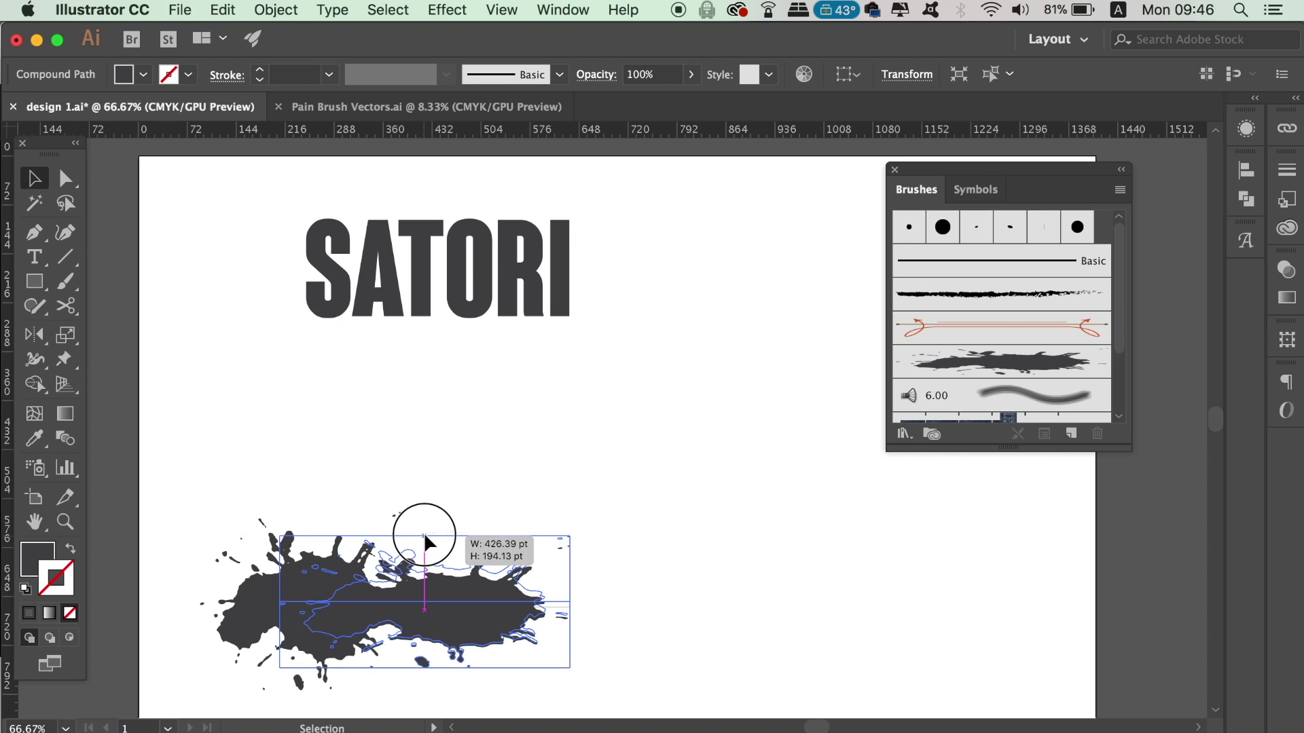
left_click(789, 524)
left_click_drag(508, 628, 489, 630)
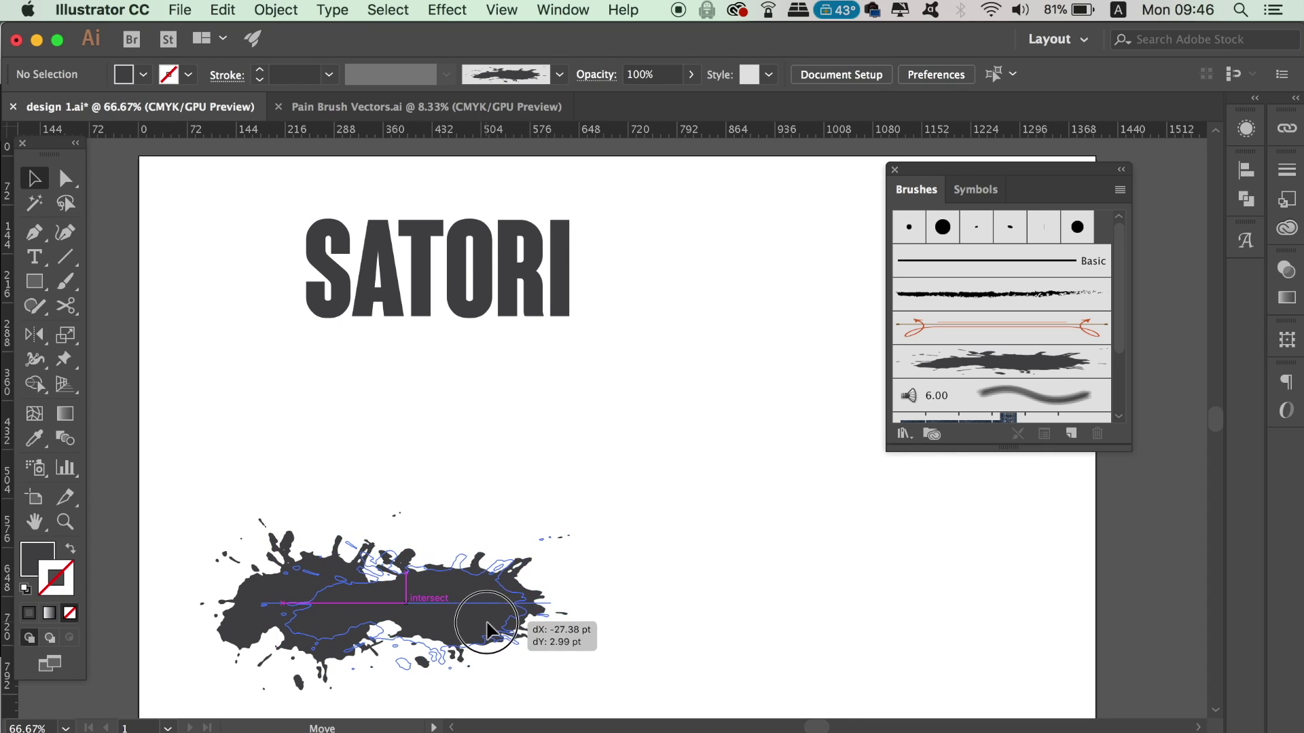
left_click(846, 543)
Unite both splashes into one splatter shape with Pathfinder and shift it left.
left_click_drag(220, 517, 513, 638)
left_click_drag(425, 596, 647, 438)
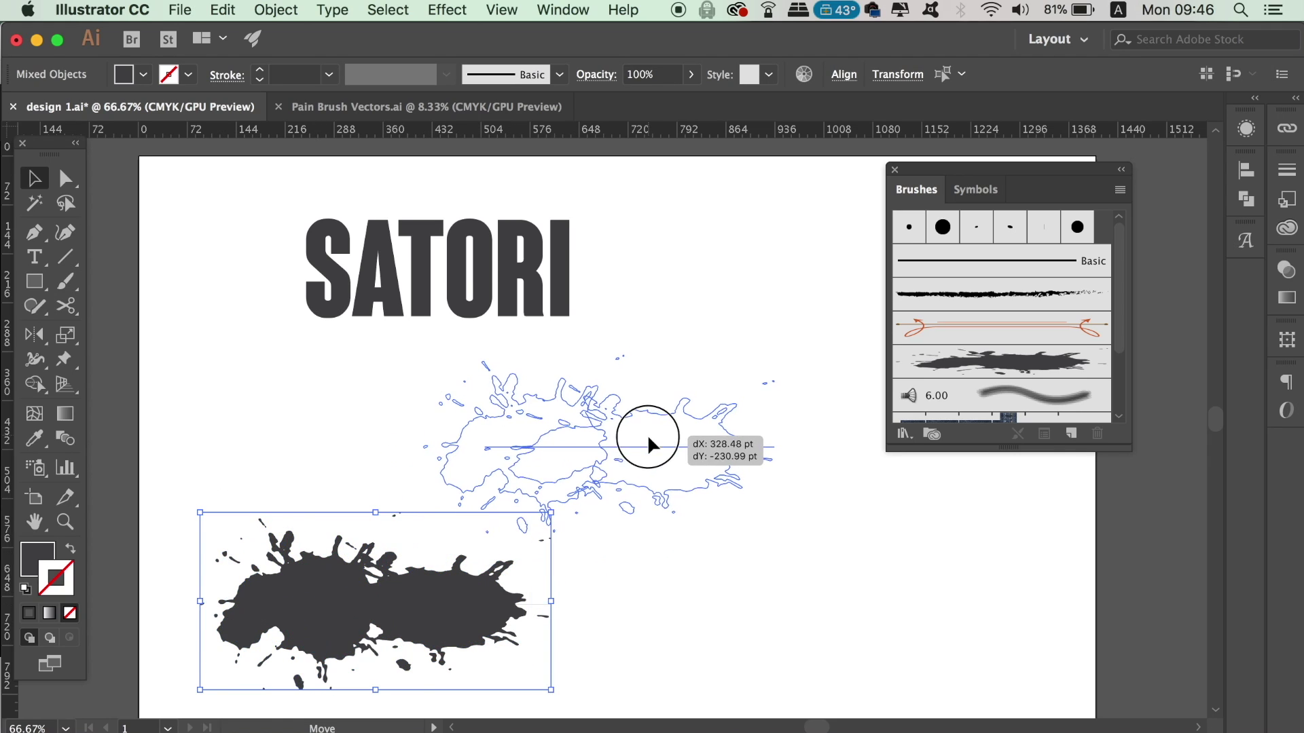
left_click(1248, 201)
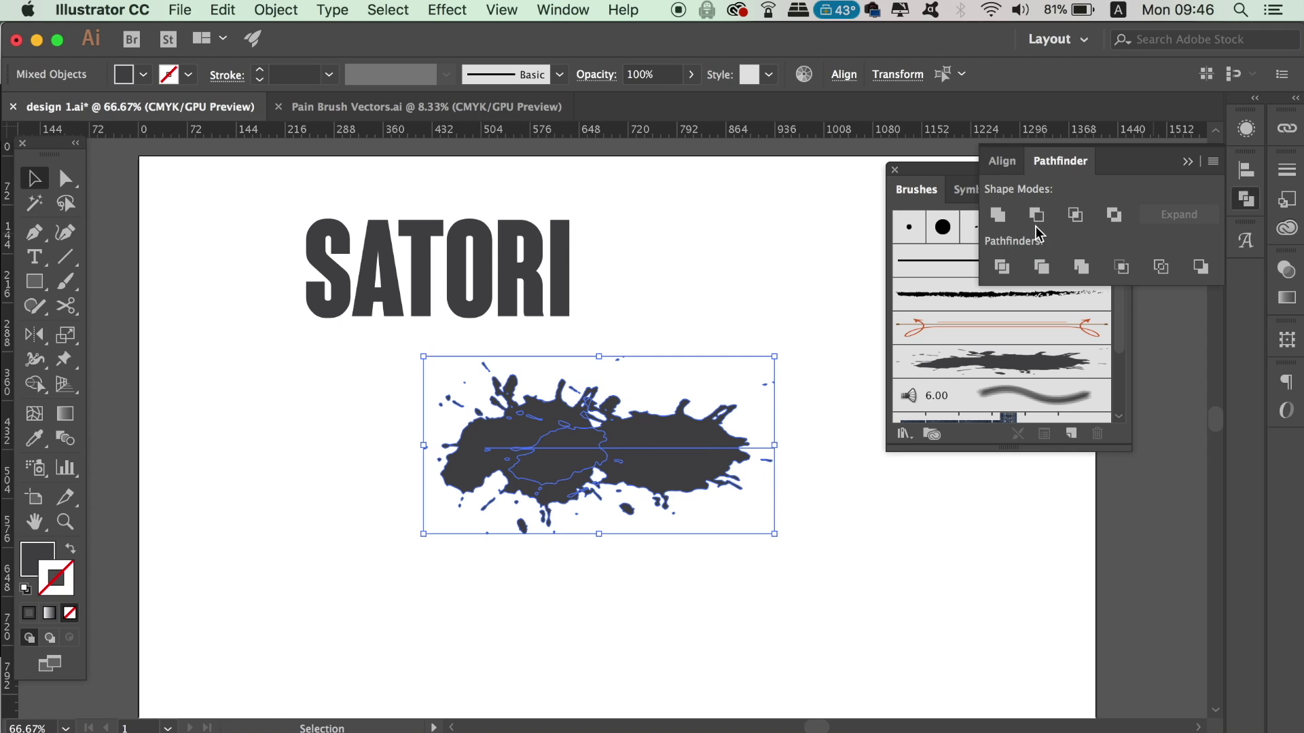
left_click(999, 215)
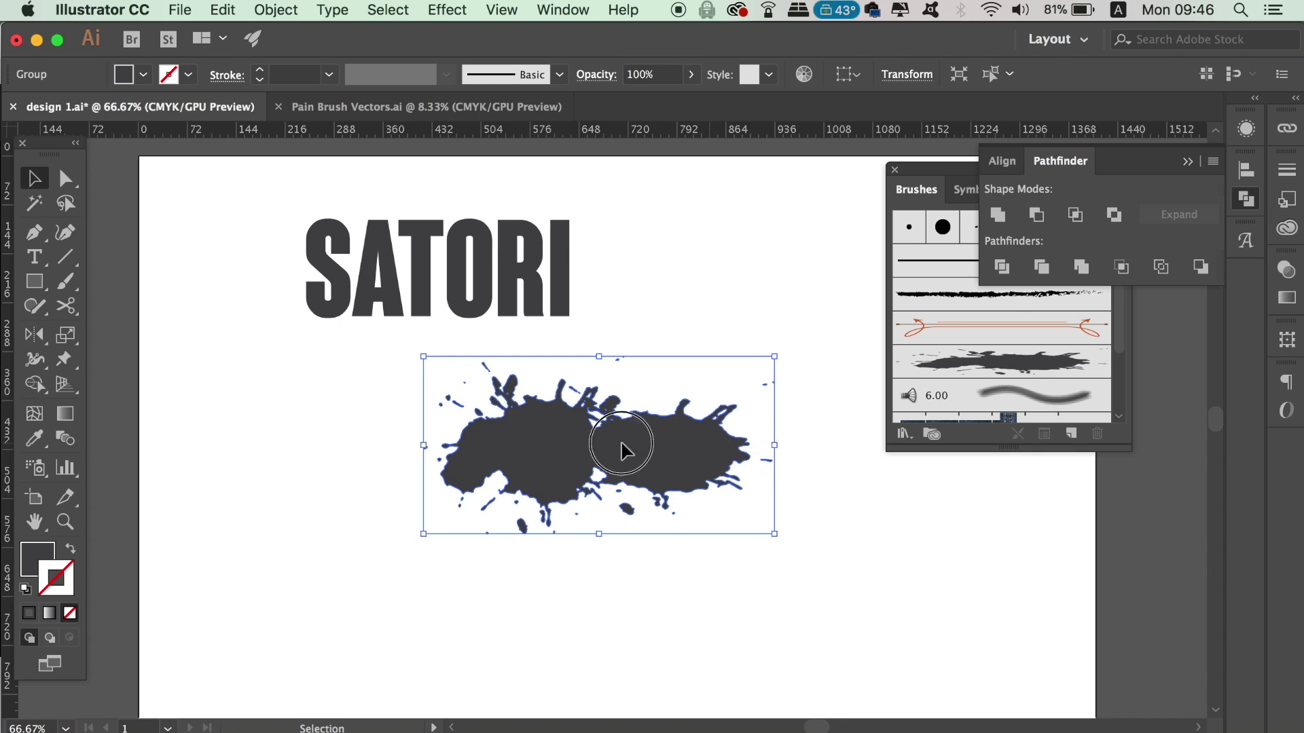
left_click_drag(712, 452, 585, 445)
left_click(293, 8)
mouse_move(319, 670)
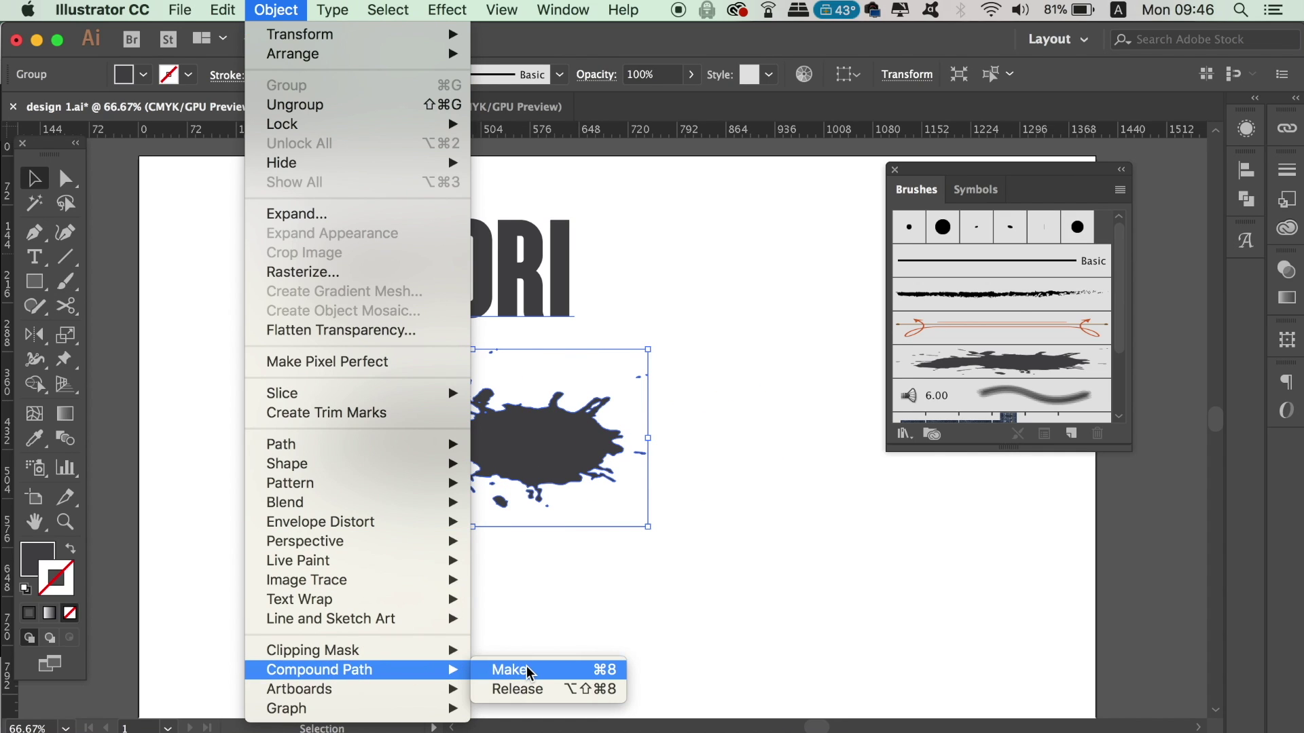
Make the splatter a compound path and fit it over the SATORI text.
left_click(531, 671)
left_click_drag(550, 443, 522, 273)
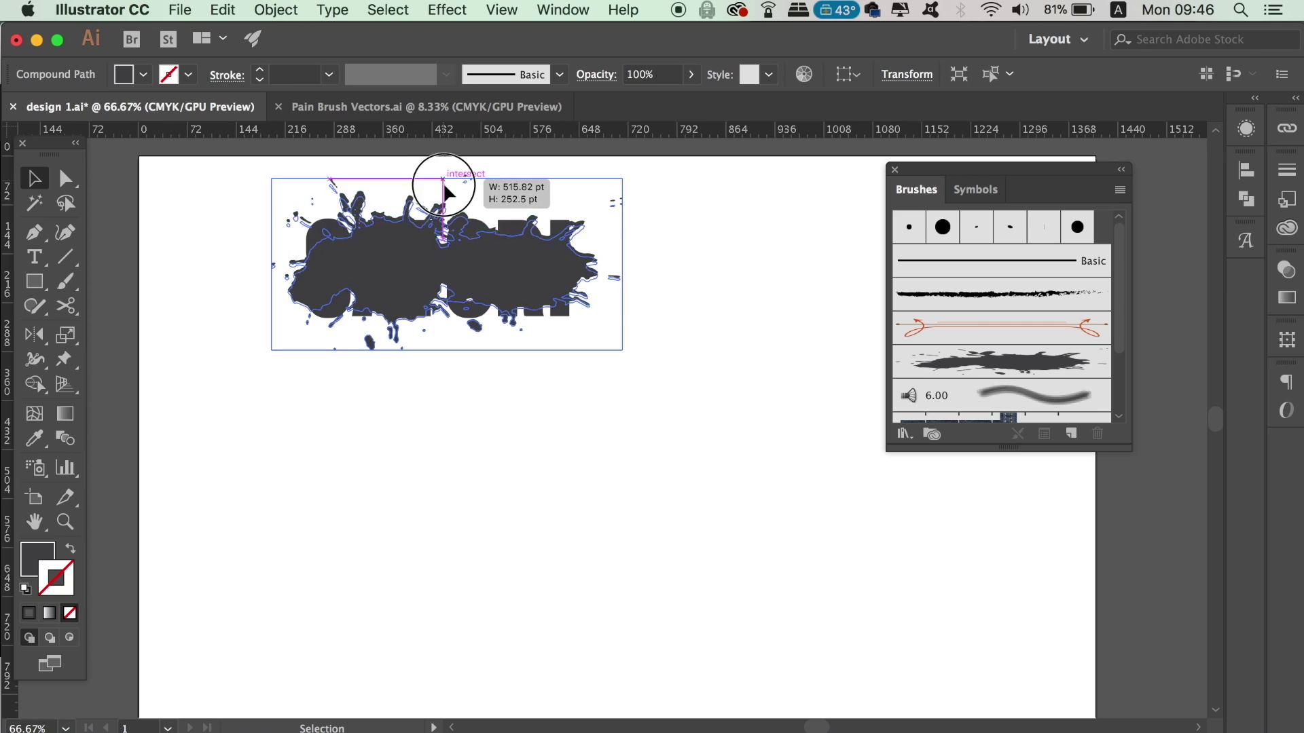
left_click_drag(445, 173, 444, 203)
left_click_drag(490, 285, 489, 265)
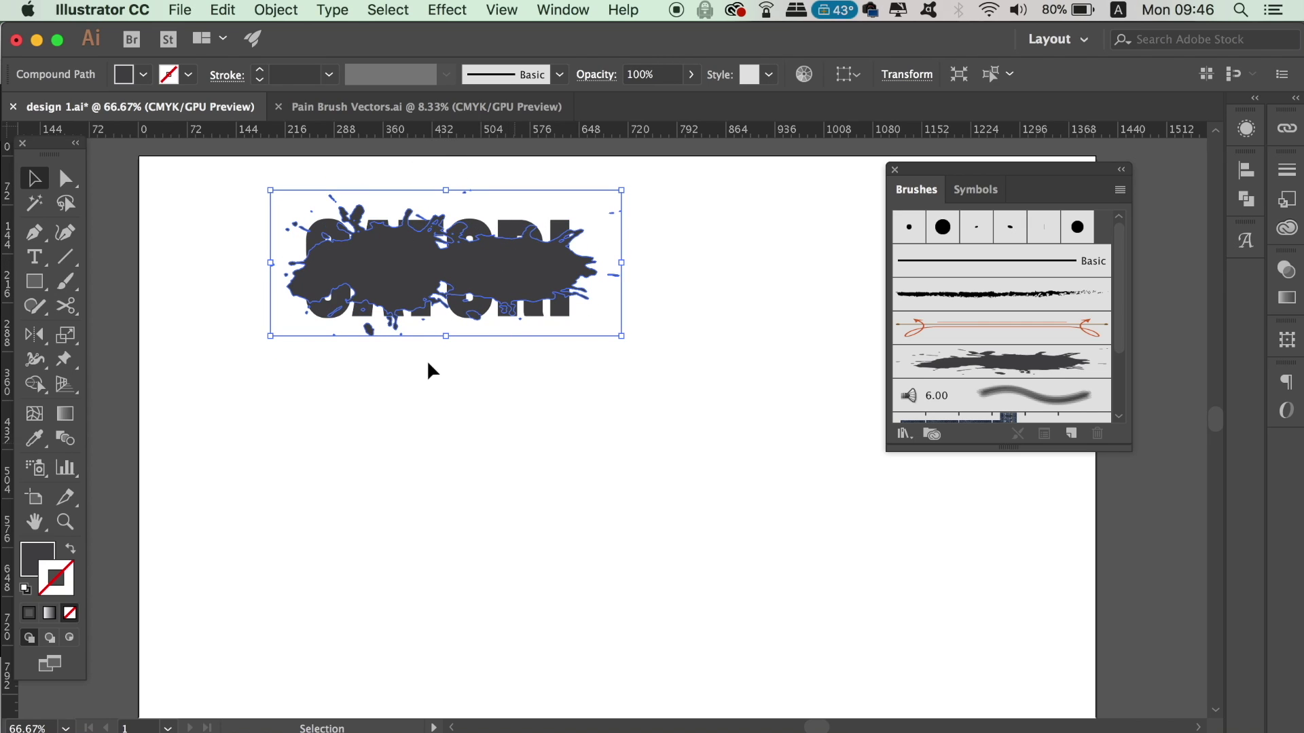
left_click(239, 216)
Clip SATORI with the splatter shape, confirming the complex mask.
left_click_drag(225, 206, 677, 323)
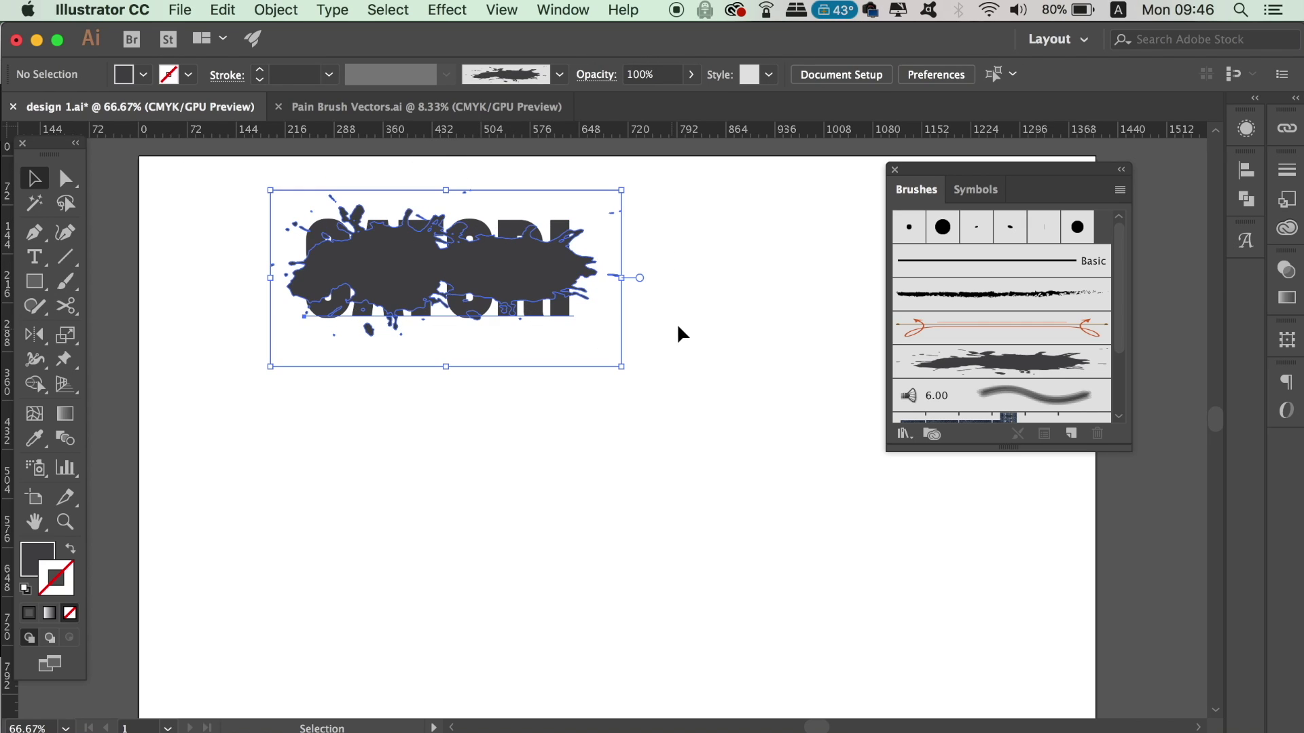
right_click(514, 277)
left_click(579, 425)
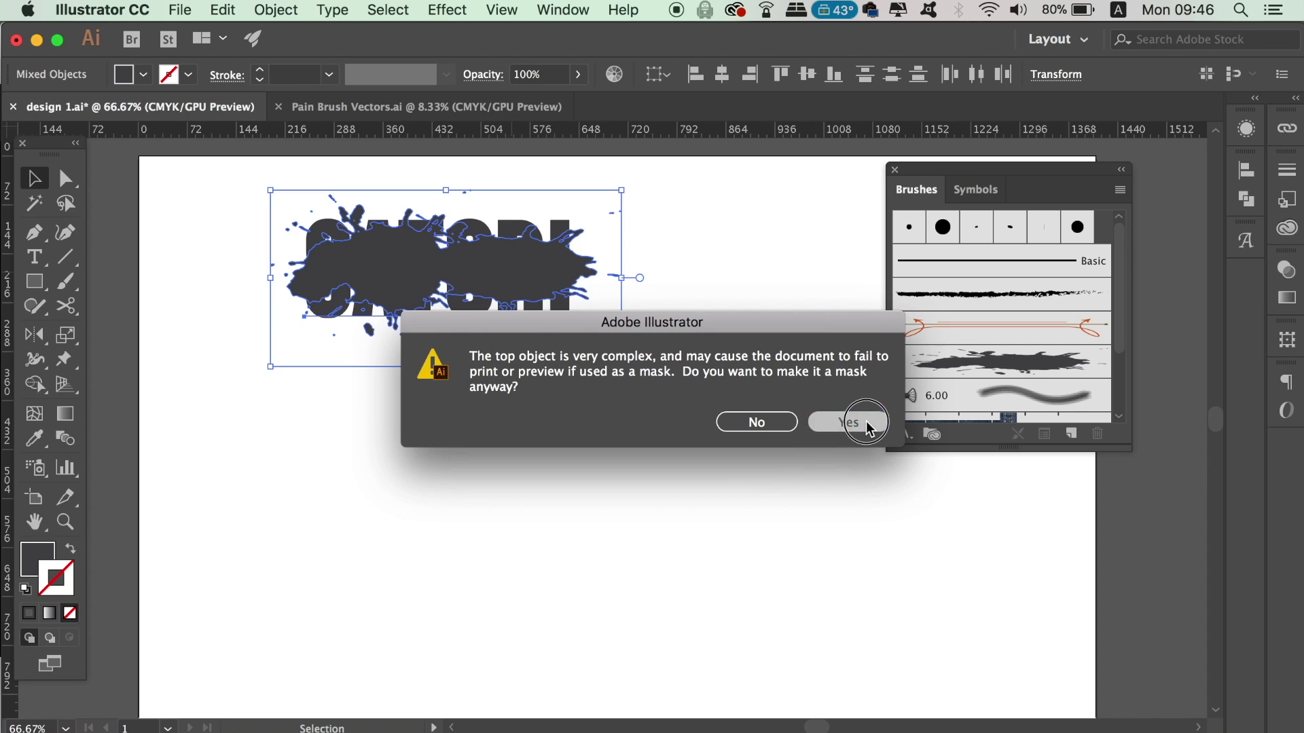
left_click(867, 425)
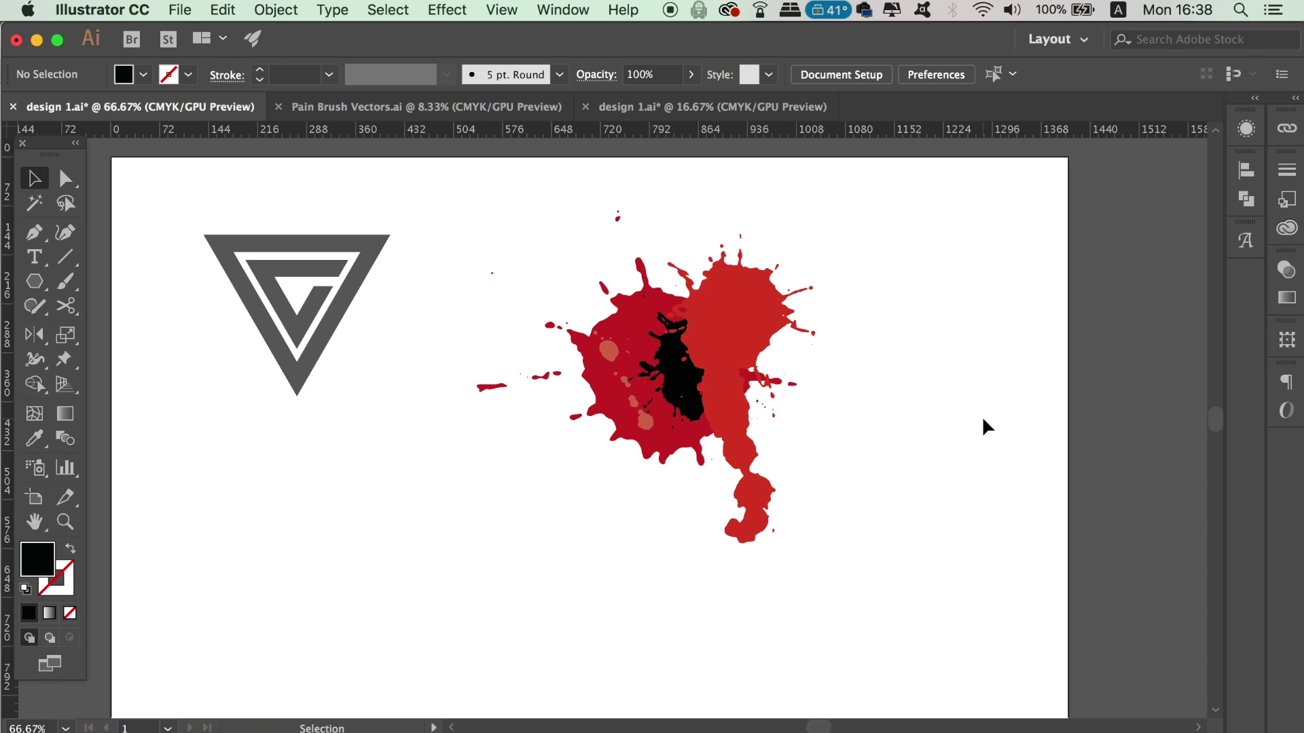
Try moving the right red splatter, undo it, and switch to Pain Brush Vectors.ai.
left_click_drag(763, 326, 852, 326)
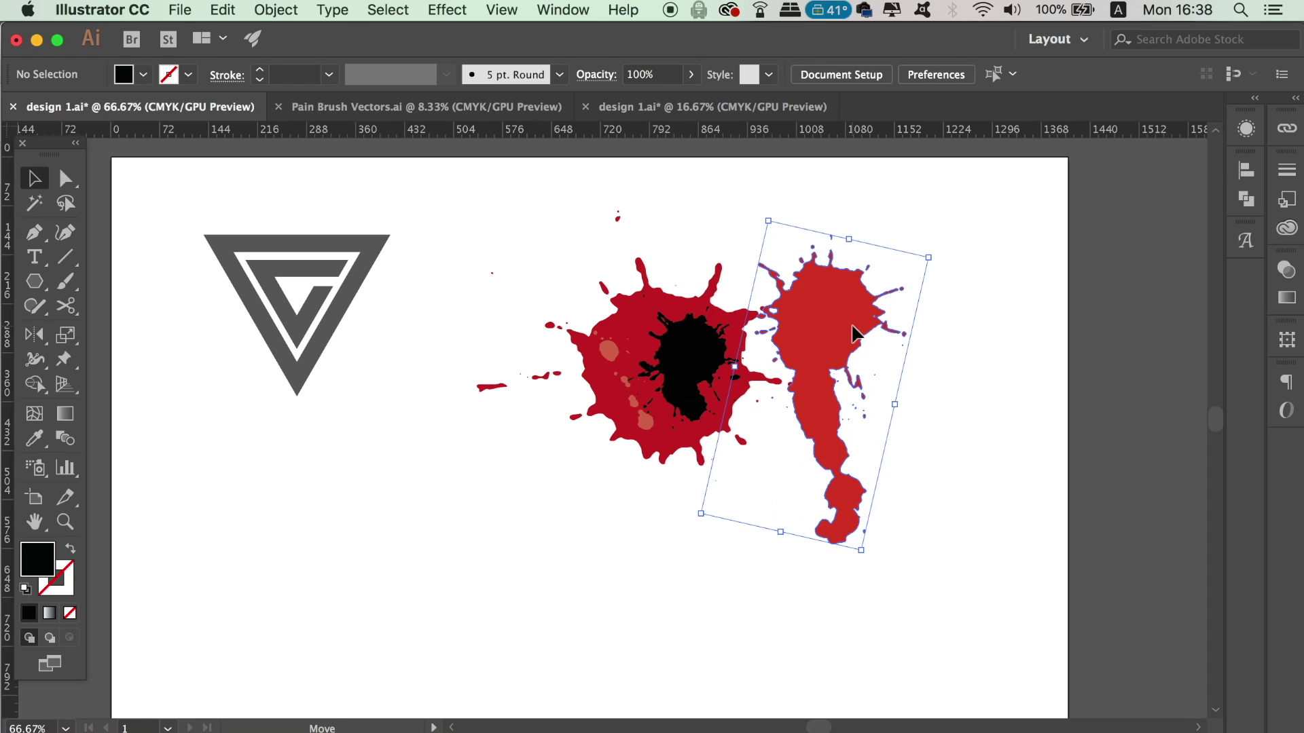
key("super+z")
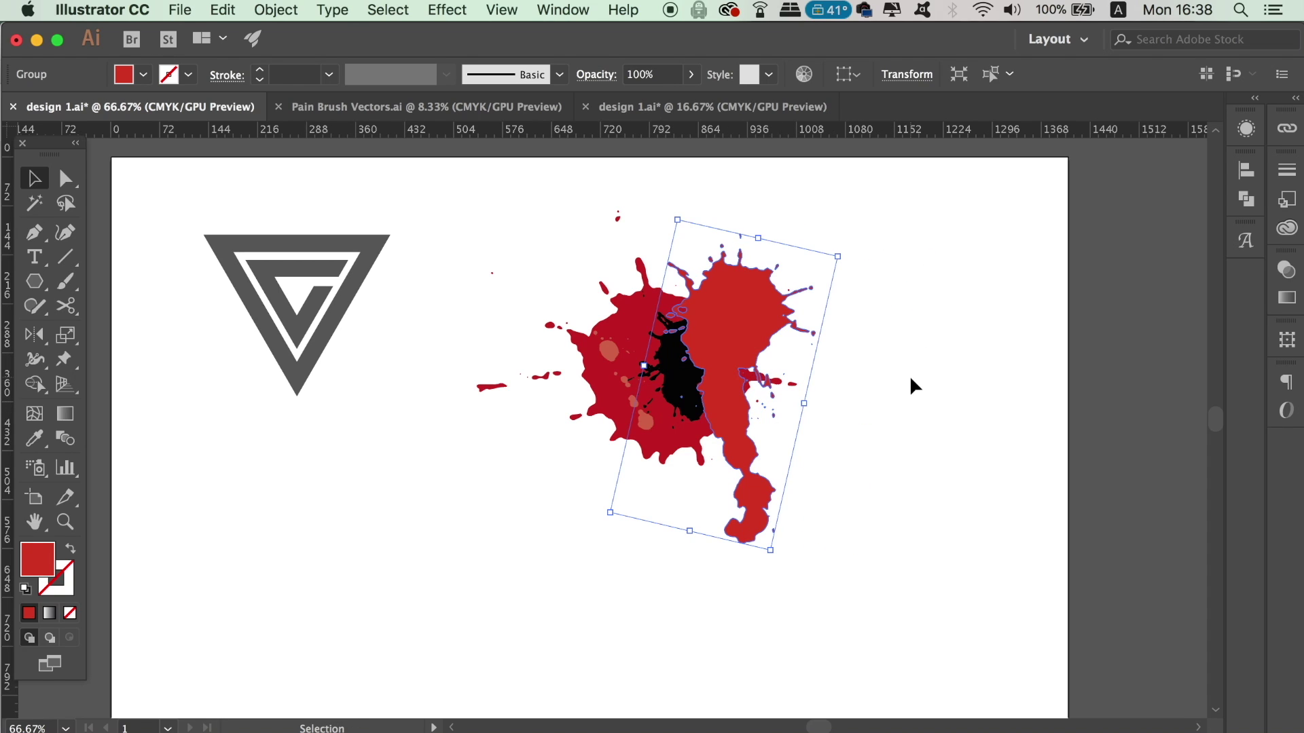
left_click(911, 380)
key("ctrl+Tab")
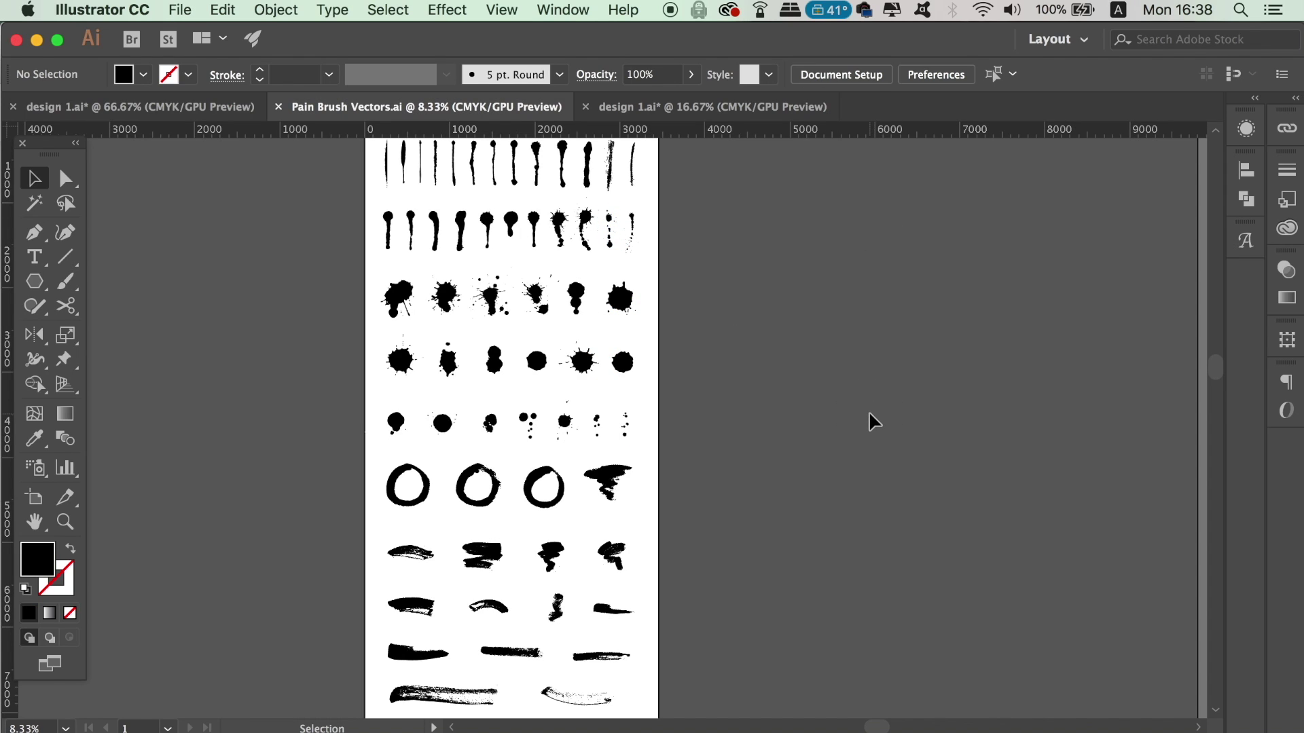
scroll(844, 521, "up", 3)
Browse the Pain Brush Vectors splatters, then return to the triangle design.
scroll(867, 221, "up", 3)
scroll(867, 220, "down", 5)
scroll(806, 445, "down", 3)
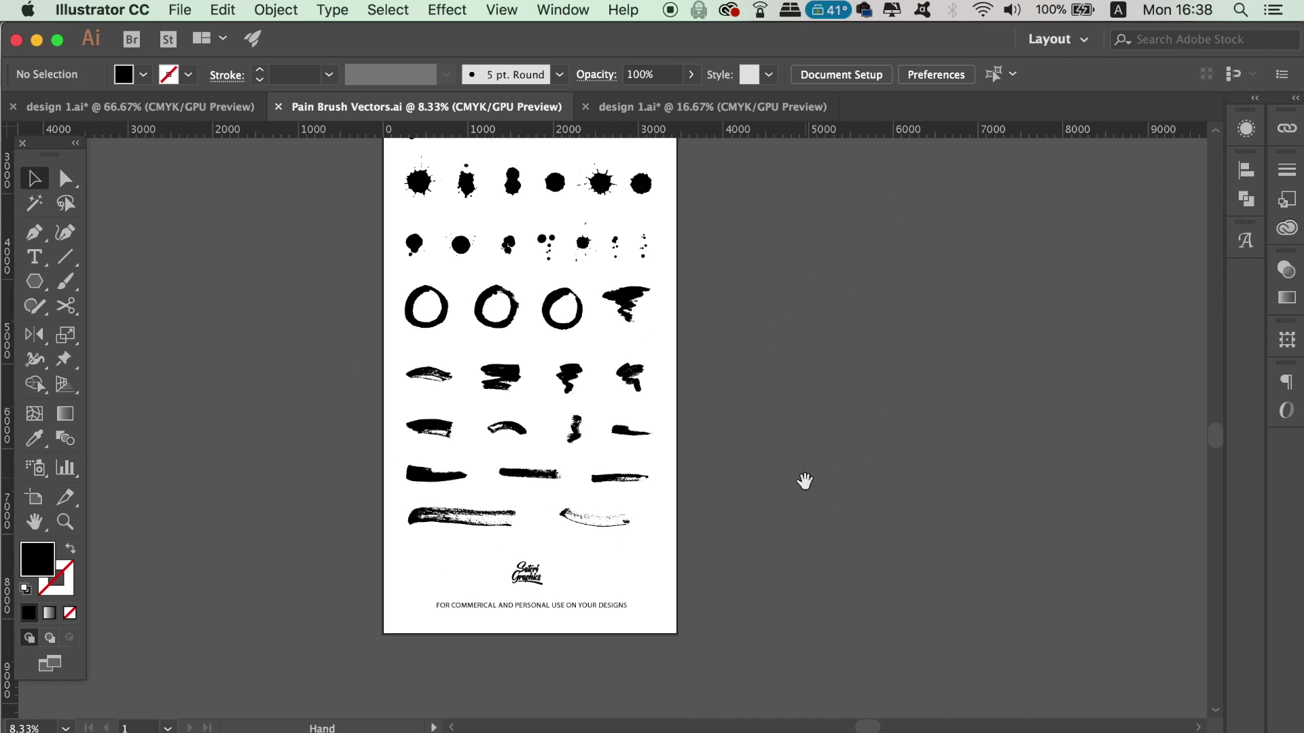
scroll(803, 480, "down", 2)
scroll(792, 544, "up", 3)
scroll(868, 397, "up", 2)
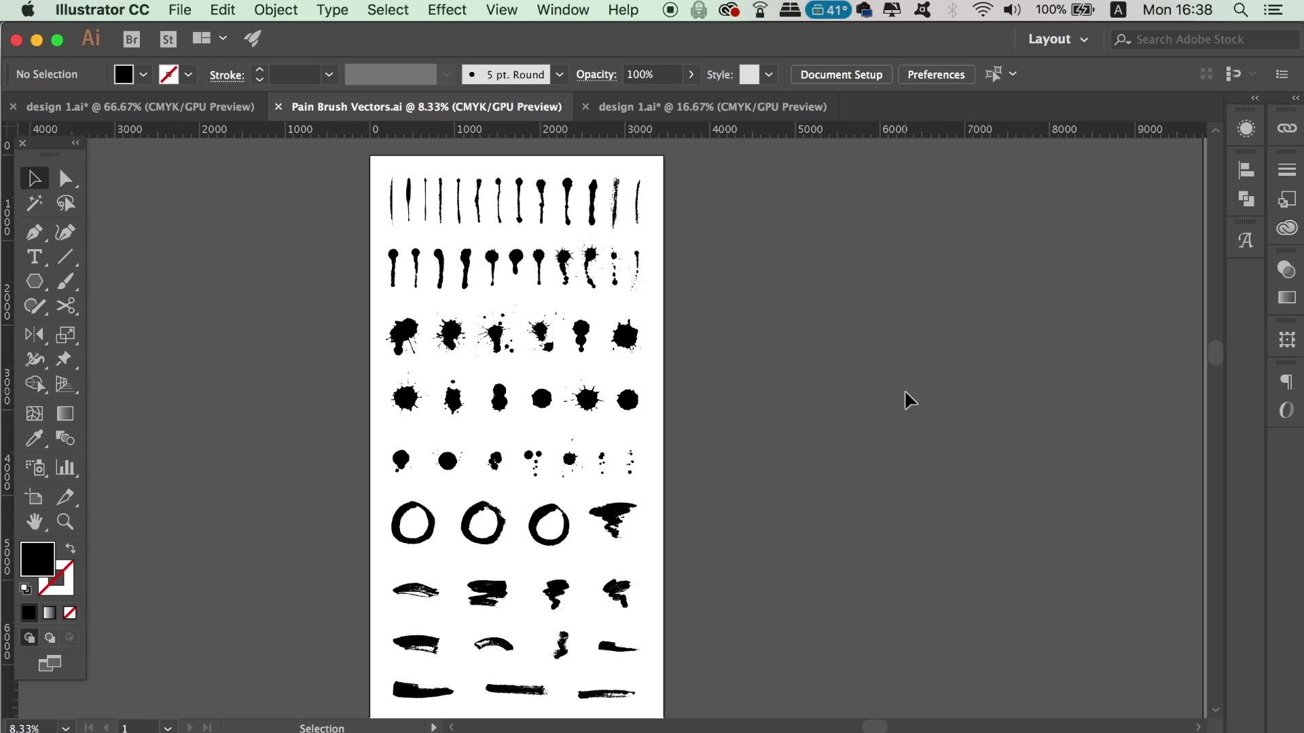
left_click(221, 117)
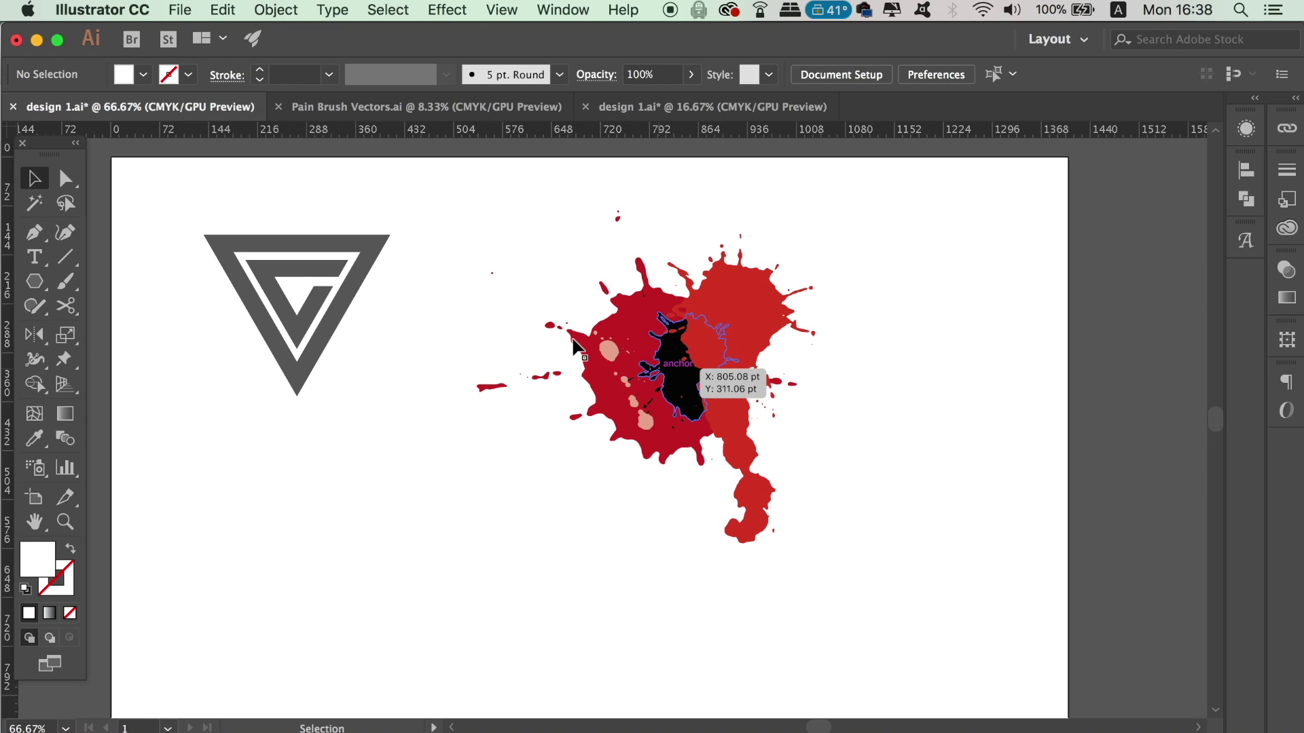
Select both the outer triangle and inner chevron of the logo.
left_click(279, 269)
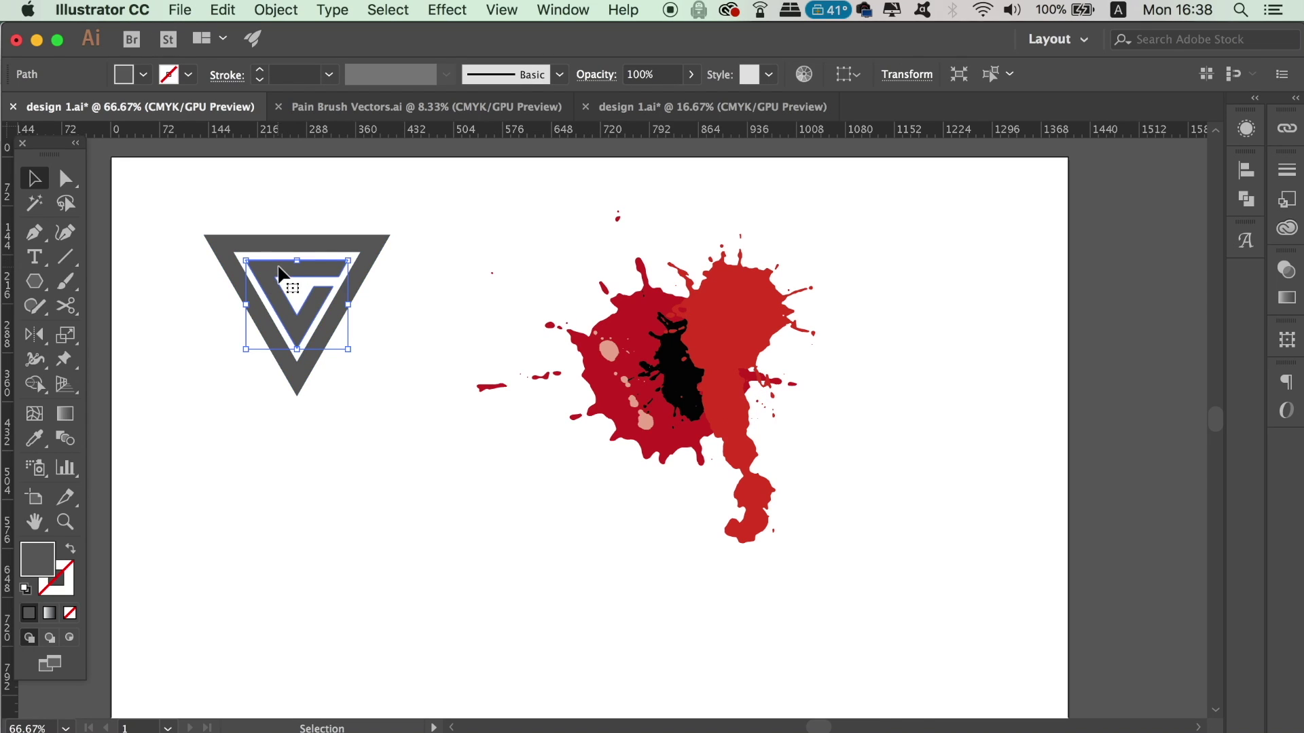
left_click(377, 253)
left_click(480, 243)
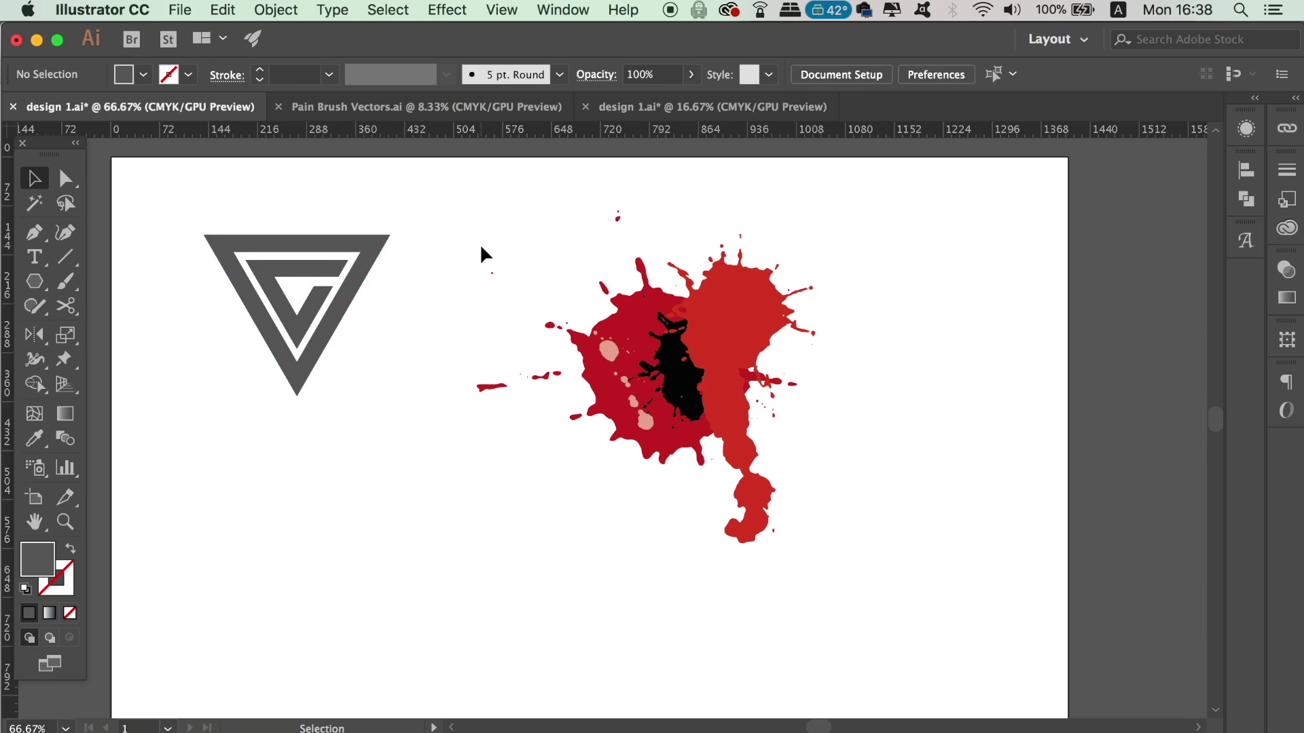
left_click_drag(246, 198, 419, 375)
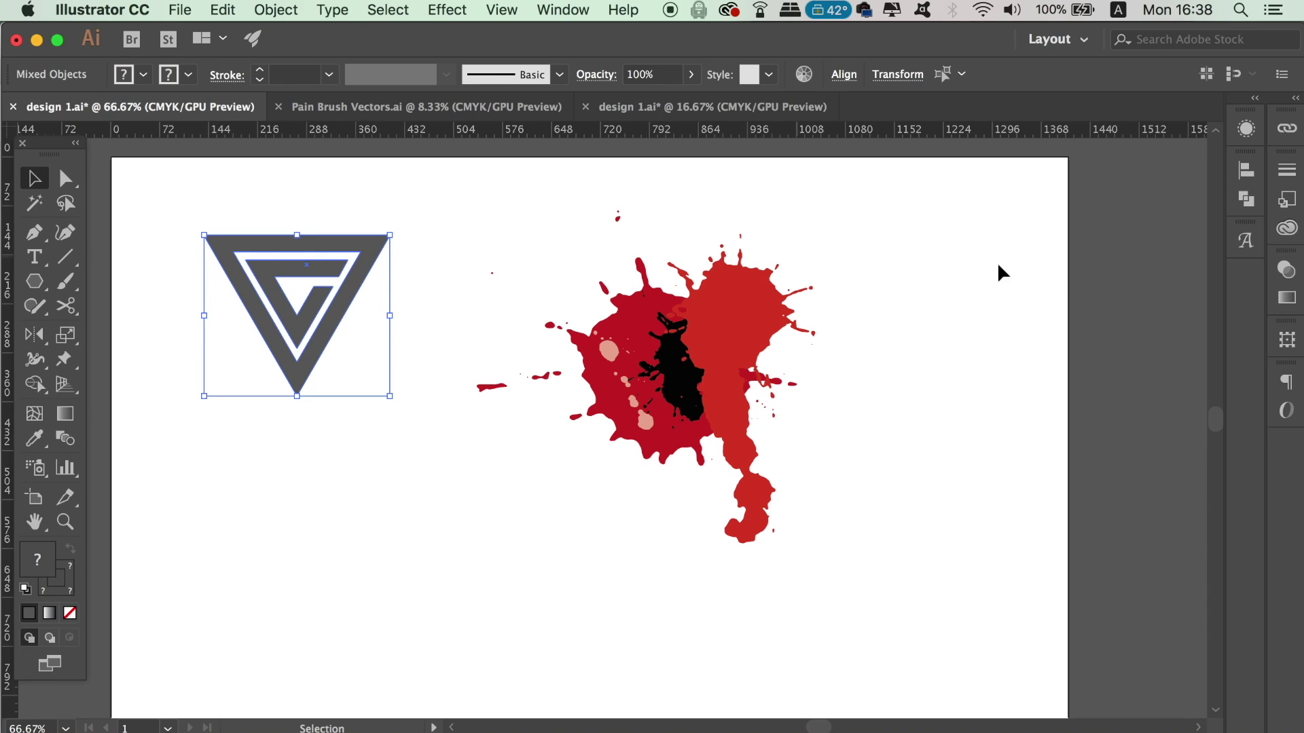
Unite the triangle's outer and inner pieces with Pathfinder and nudge it down slightly.
left_click(1246, 198)
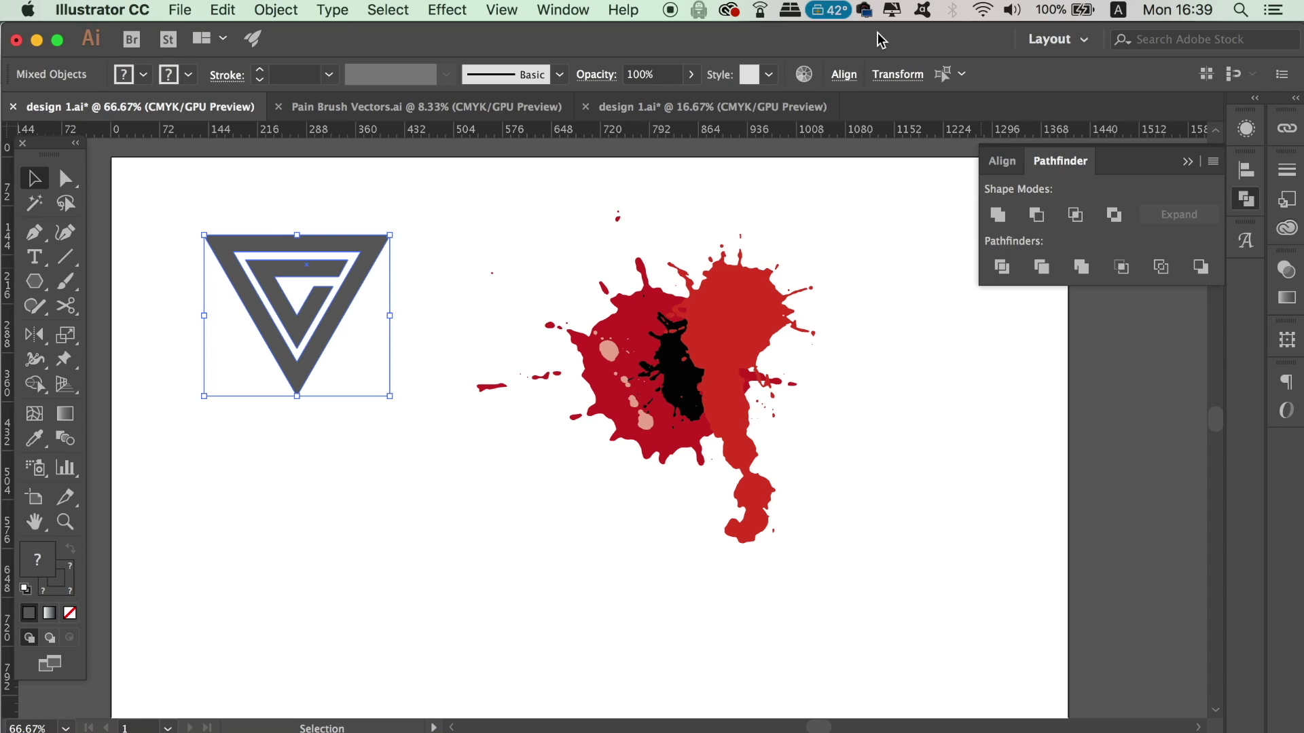
left_click(563, 10)
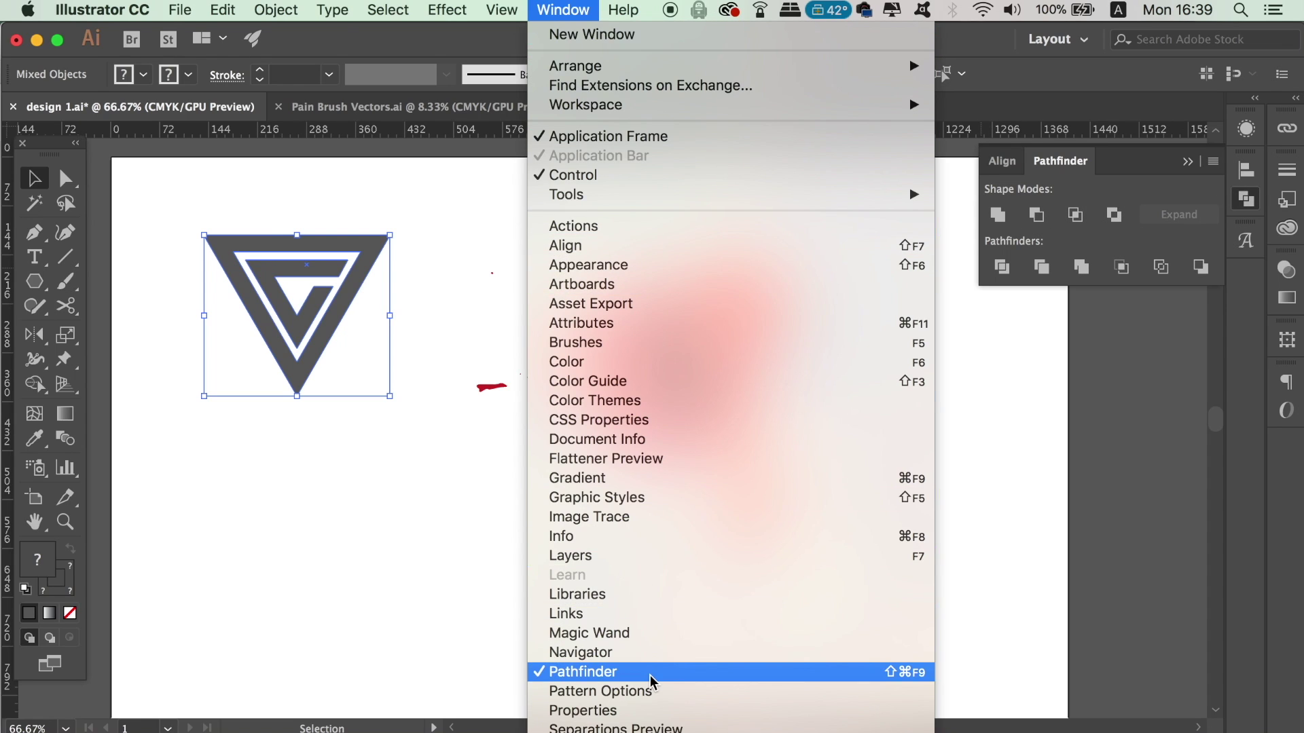
left_click(1085, 172)
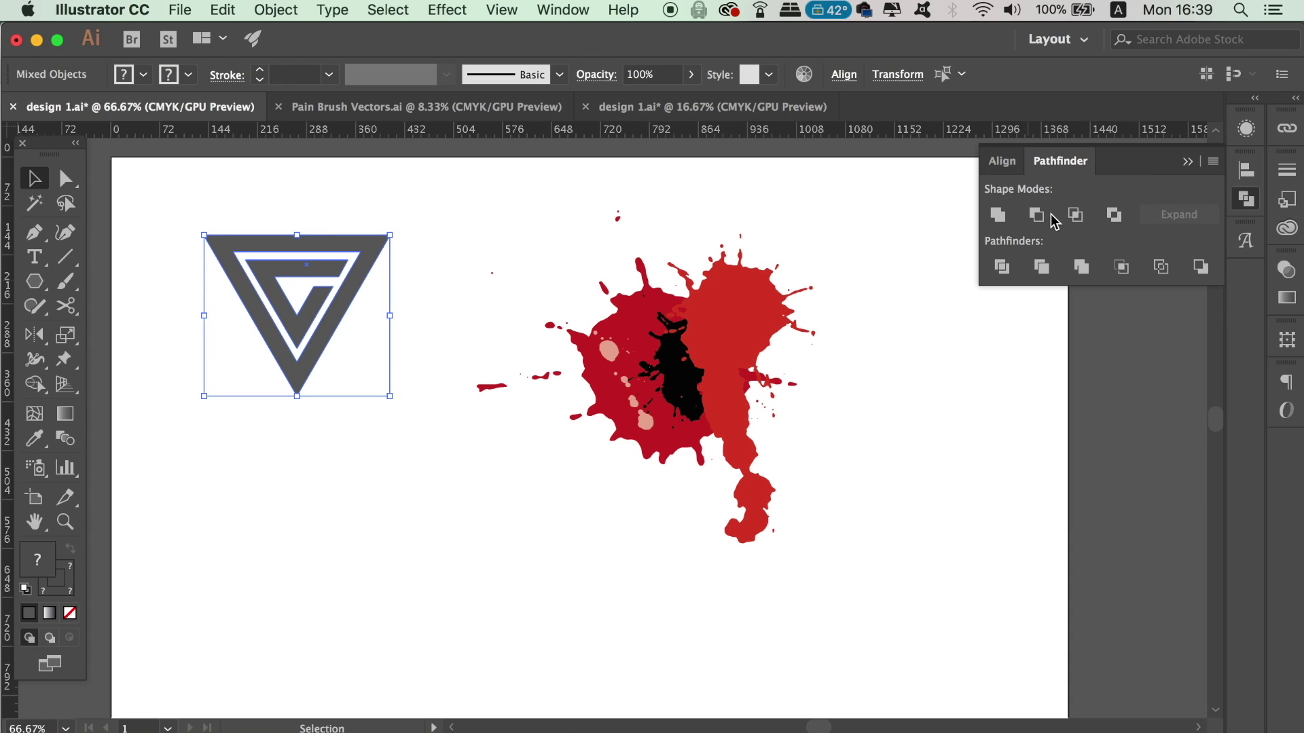
left_click(1000, 223)
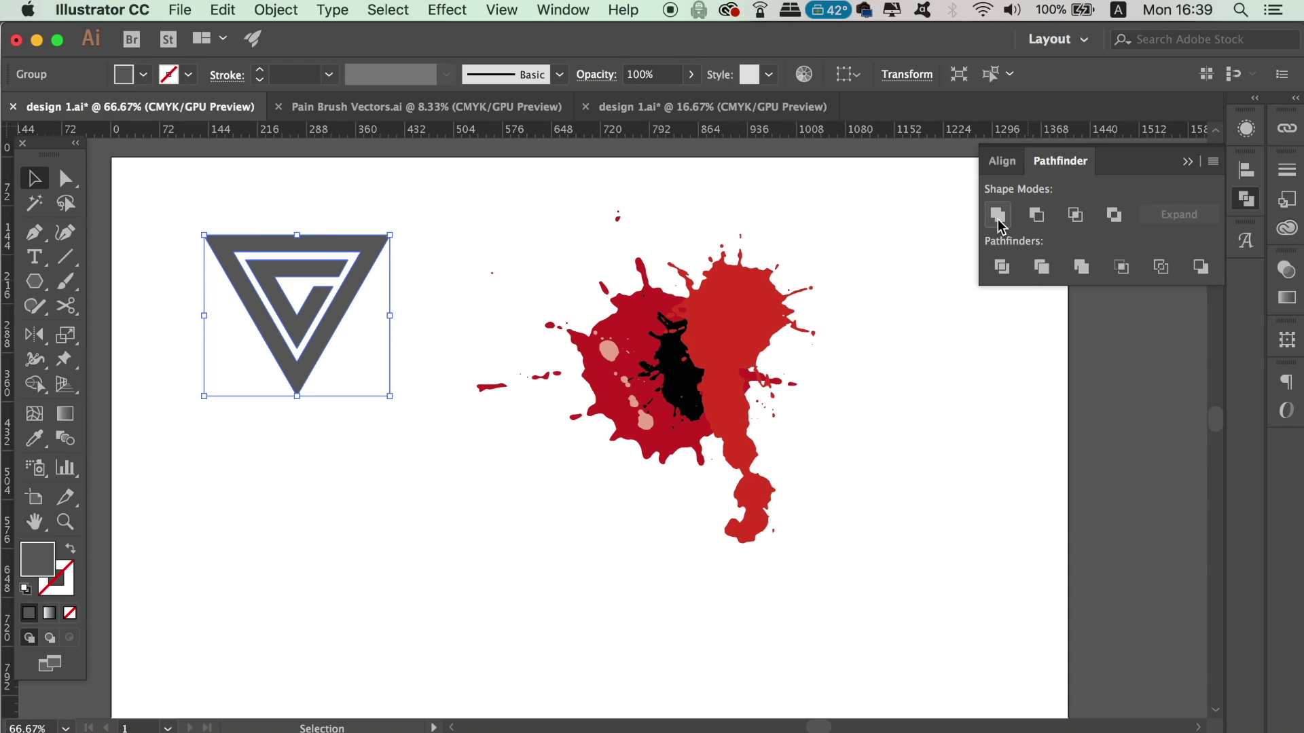
left_click(434, 249)
left_click_drag(314, 385, 314, 393)
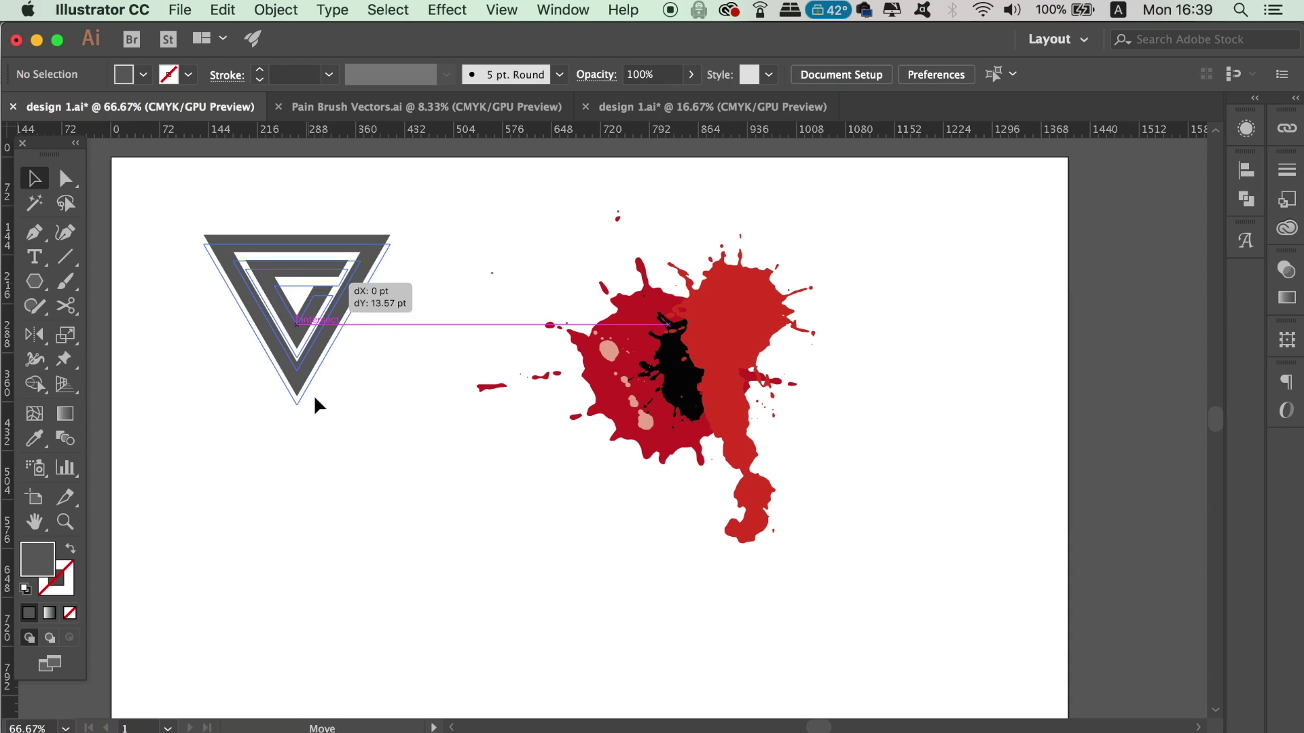
Make the united triangle a compound path and bring it forward.
left_click(291, 8)
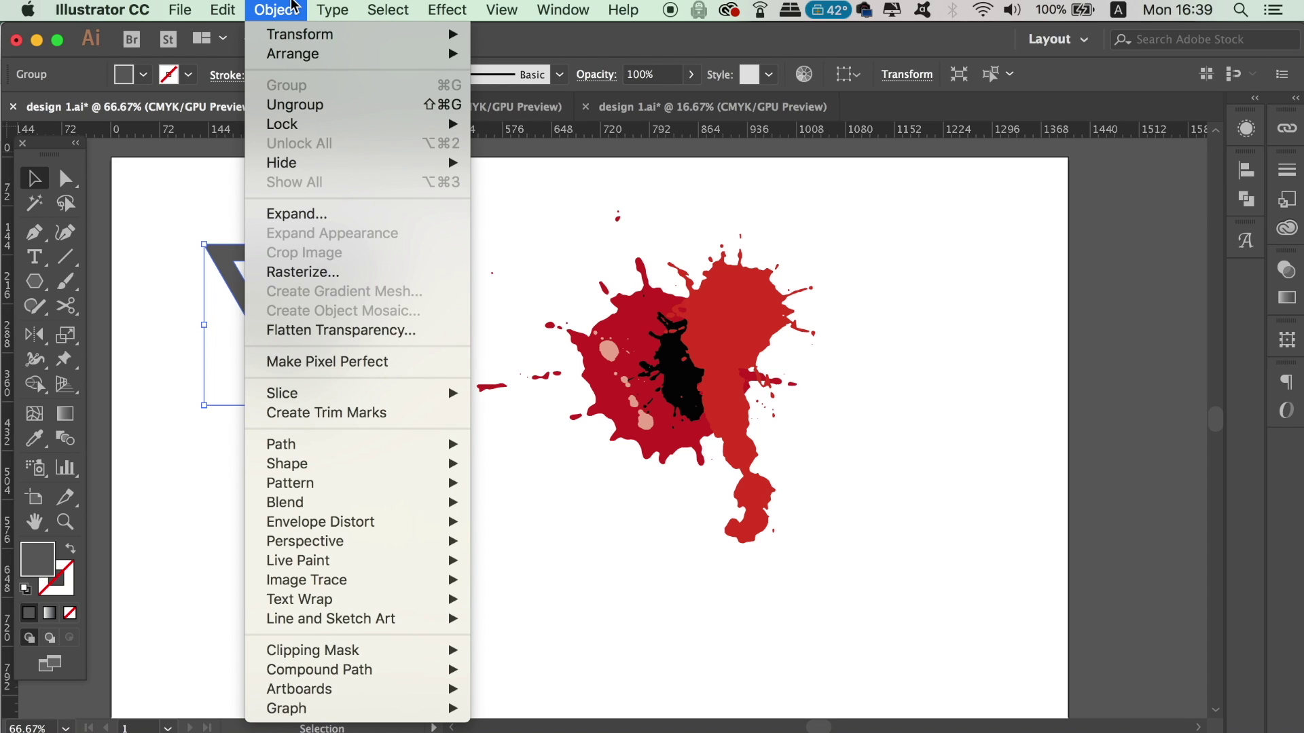
mouse_move(319, 670)
left_click(528, 674)
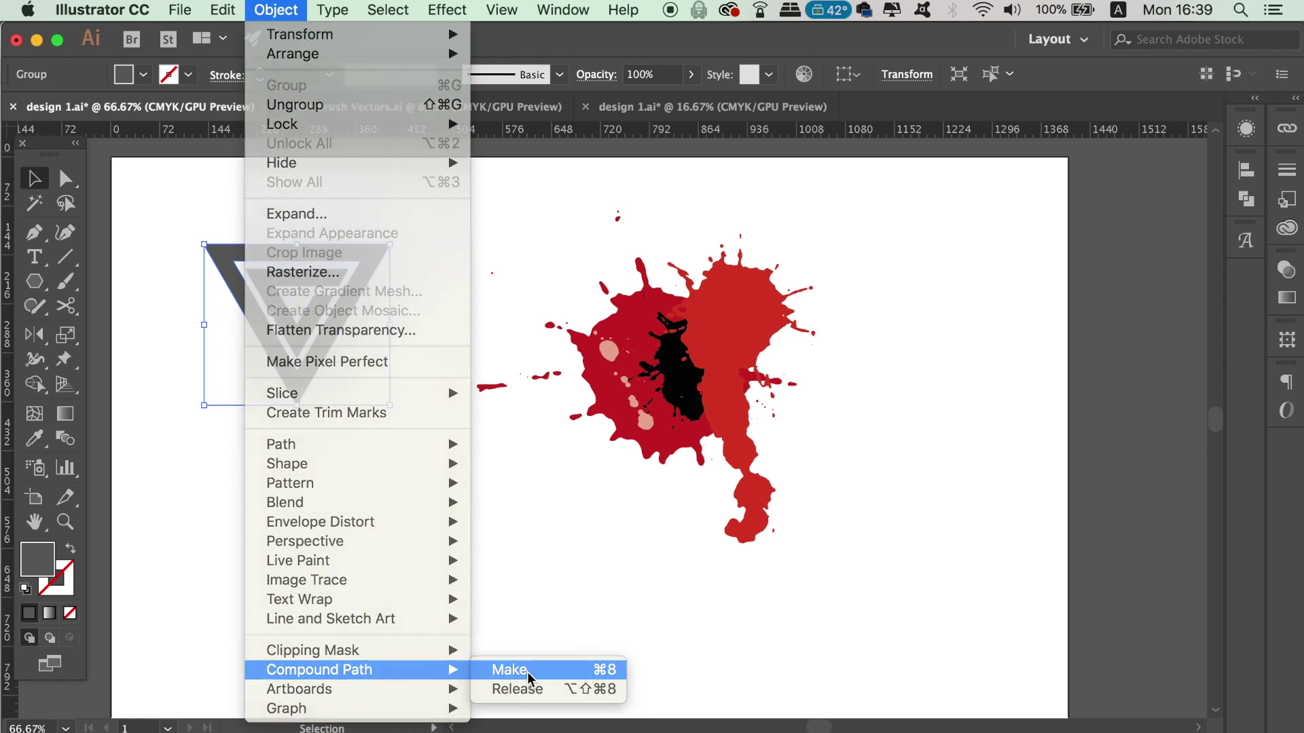
left_click(270, 6)
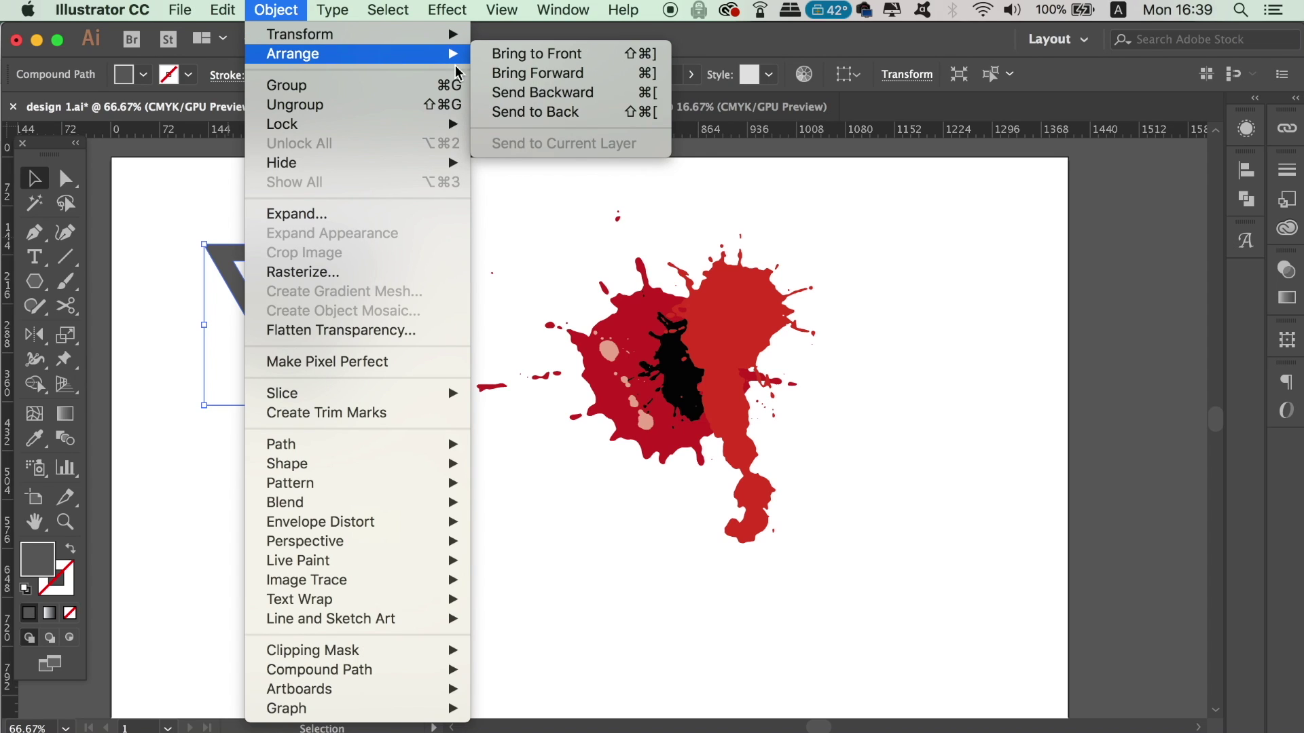
mouse_move(292, 53)
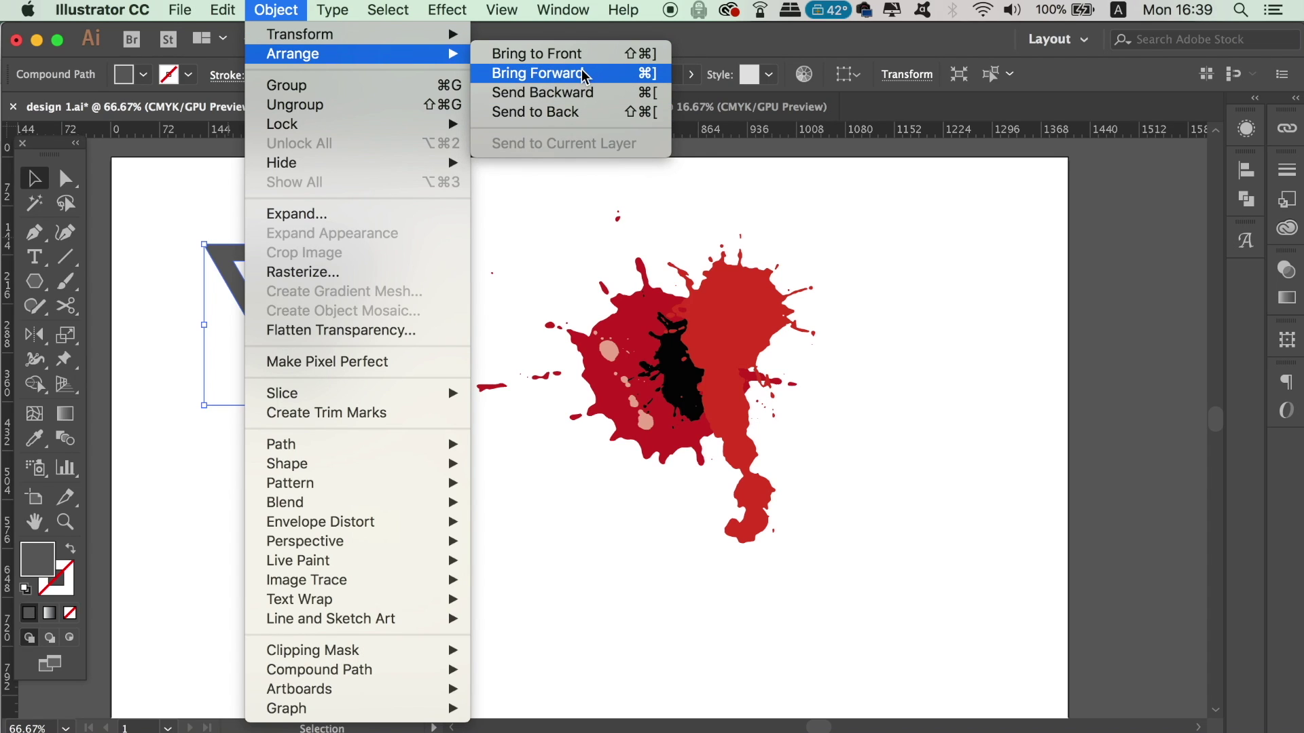
left_click(584, 74)
Place the triangle over the red splatter and bring it to the front.
mouse_move(360, 262)
left_mouse_down()
mouse_move(681, 334)
mouse_move(767, 325)
left_mouse_up()
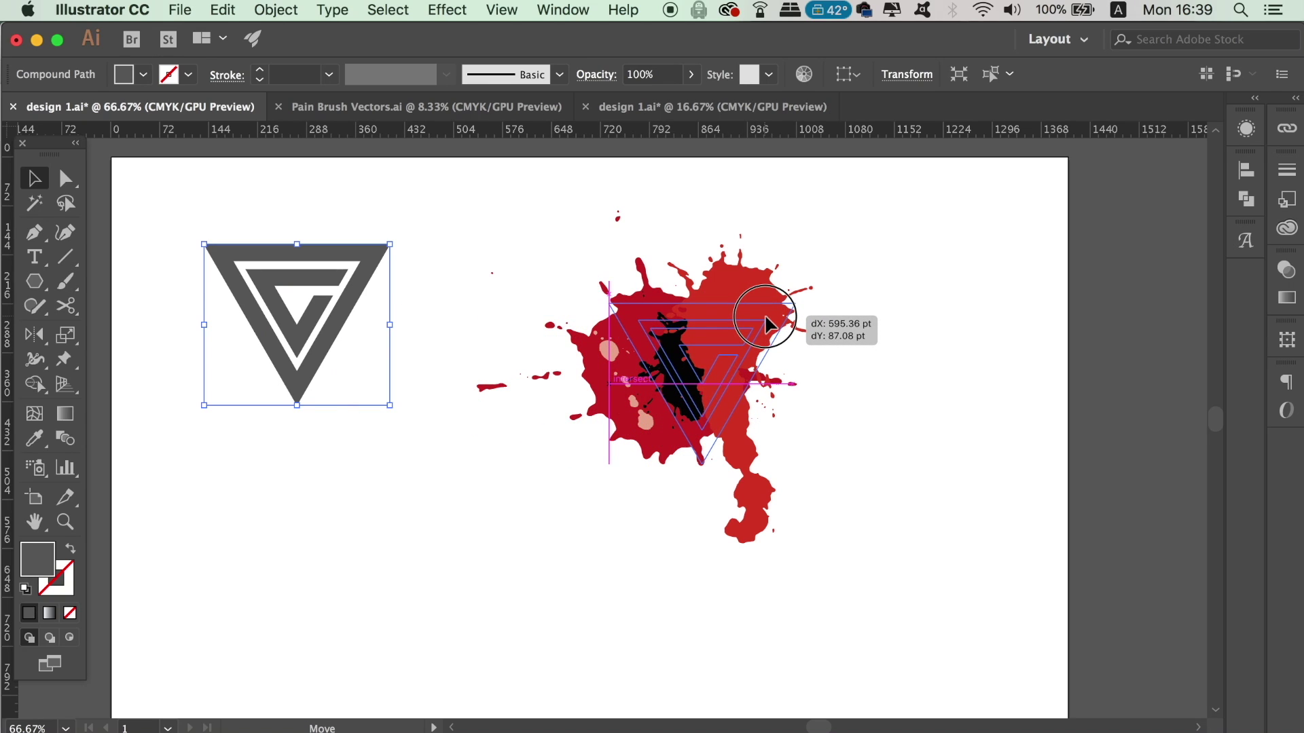
left_click_drag(768, 325, 764, 333)
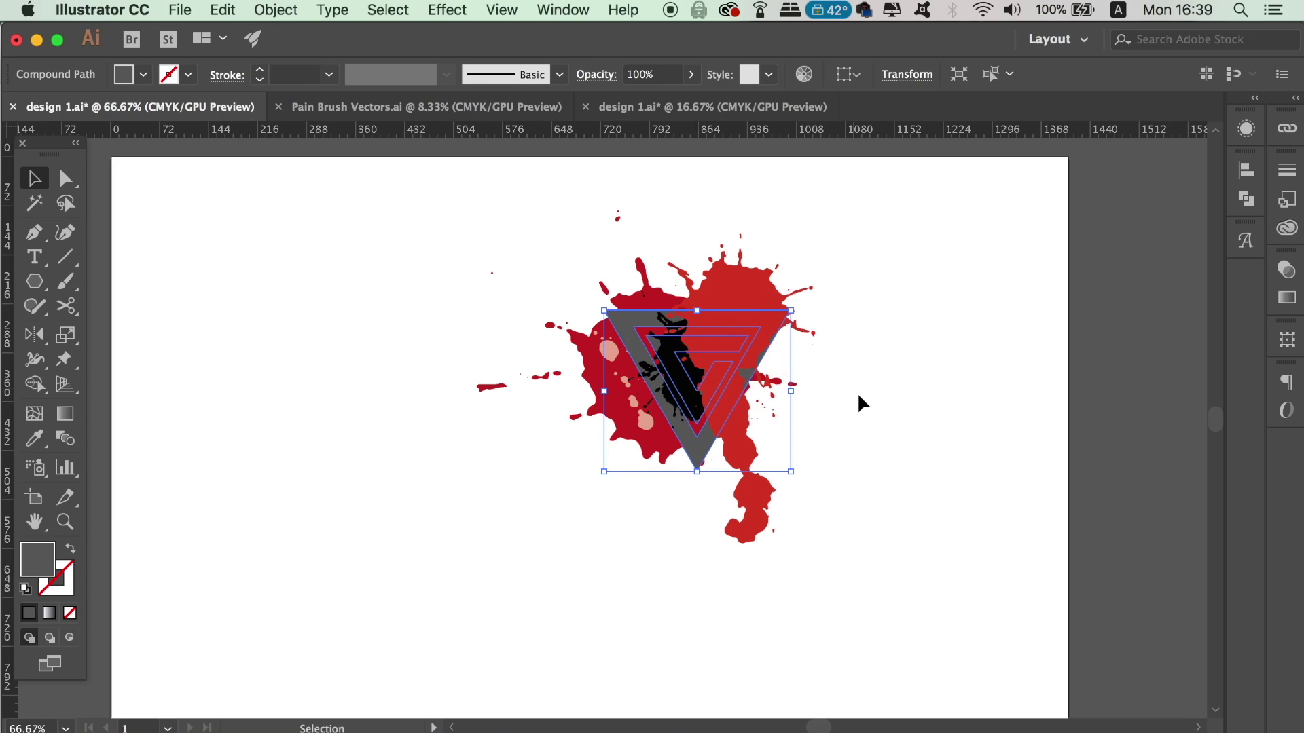
left_click(276, 9)
mouse_move(292, 53)
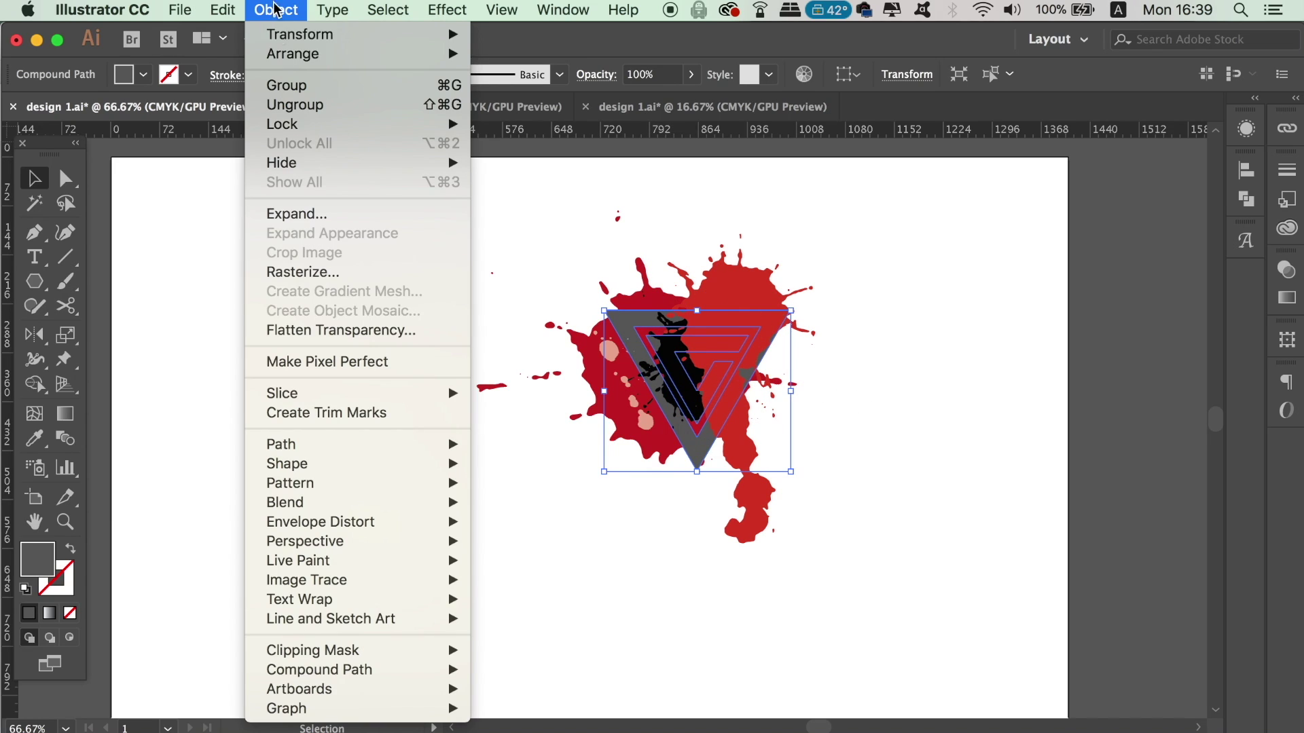
left_click(534, 54)
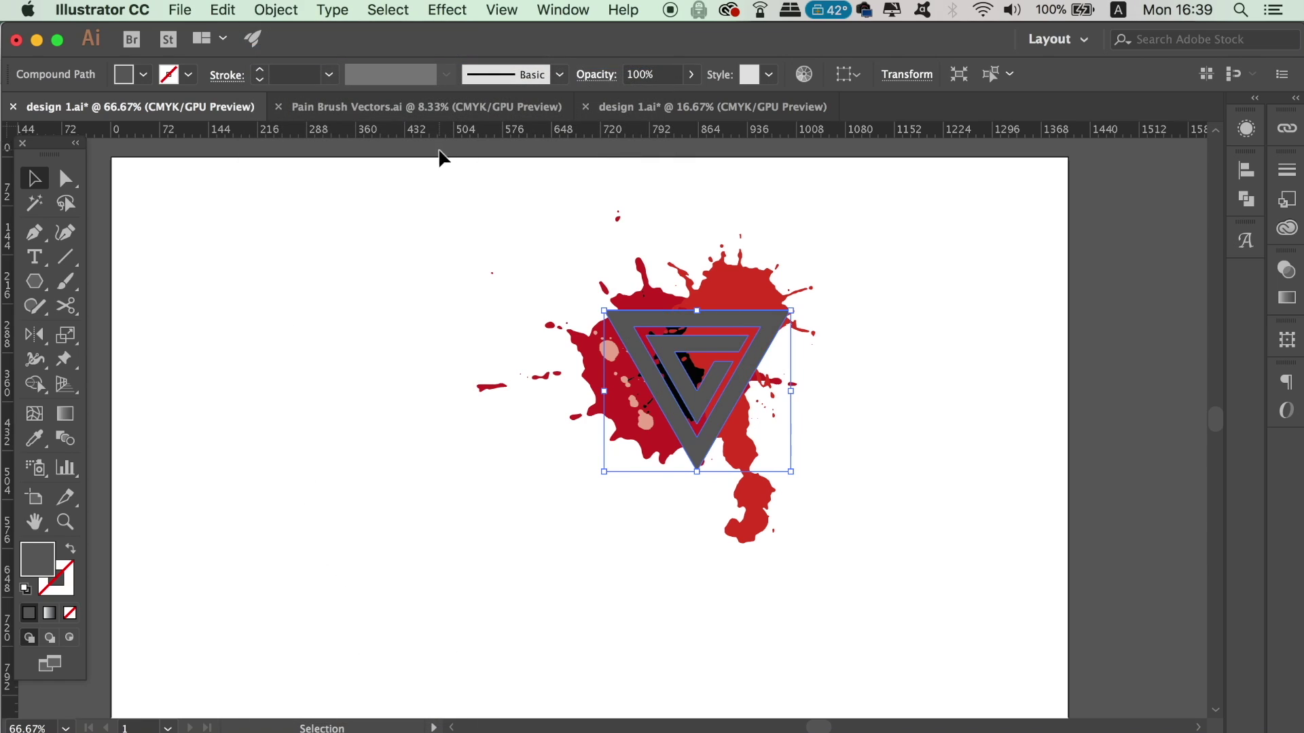
Clip the splatter inside the triangle and zoom in on the logo.
left_click(420, 204)
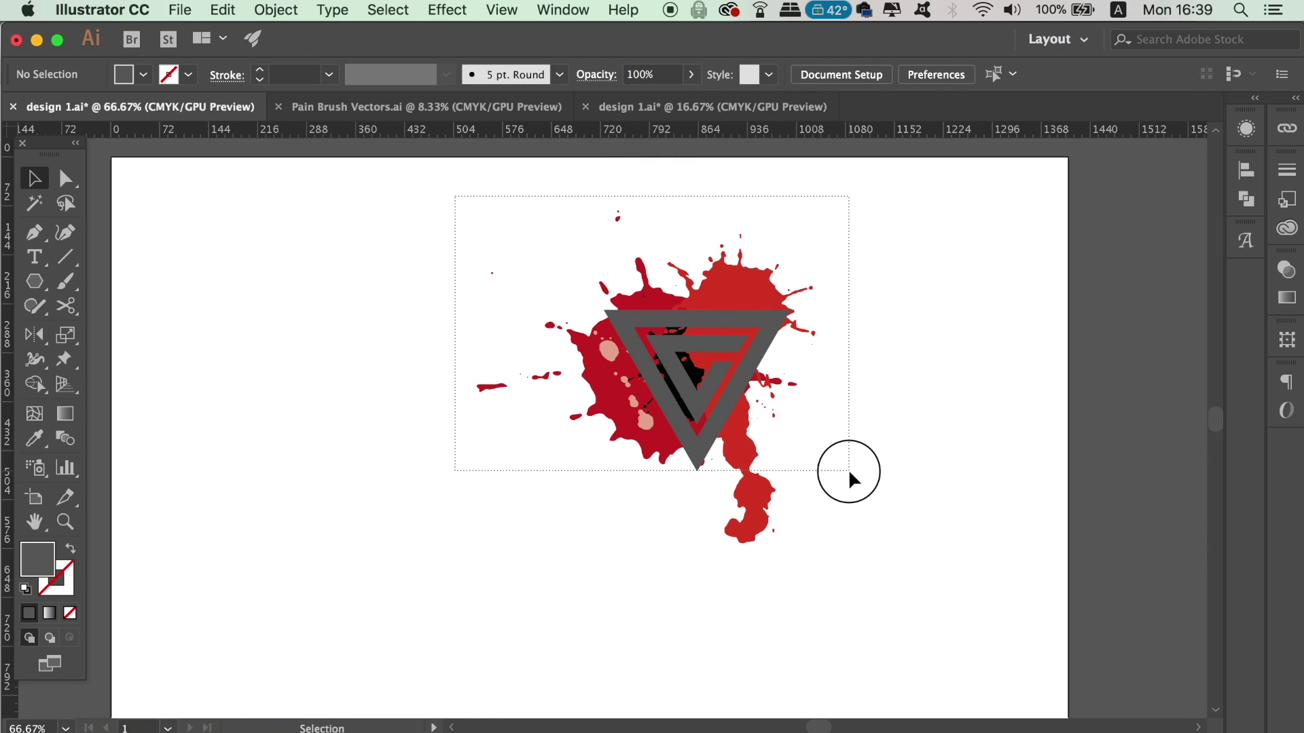
left_click_drag(454, 197, 849, 470)
right_click(688, 338)
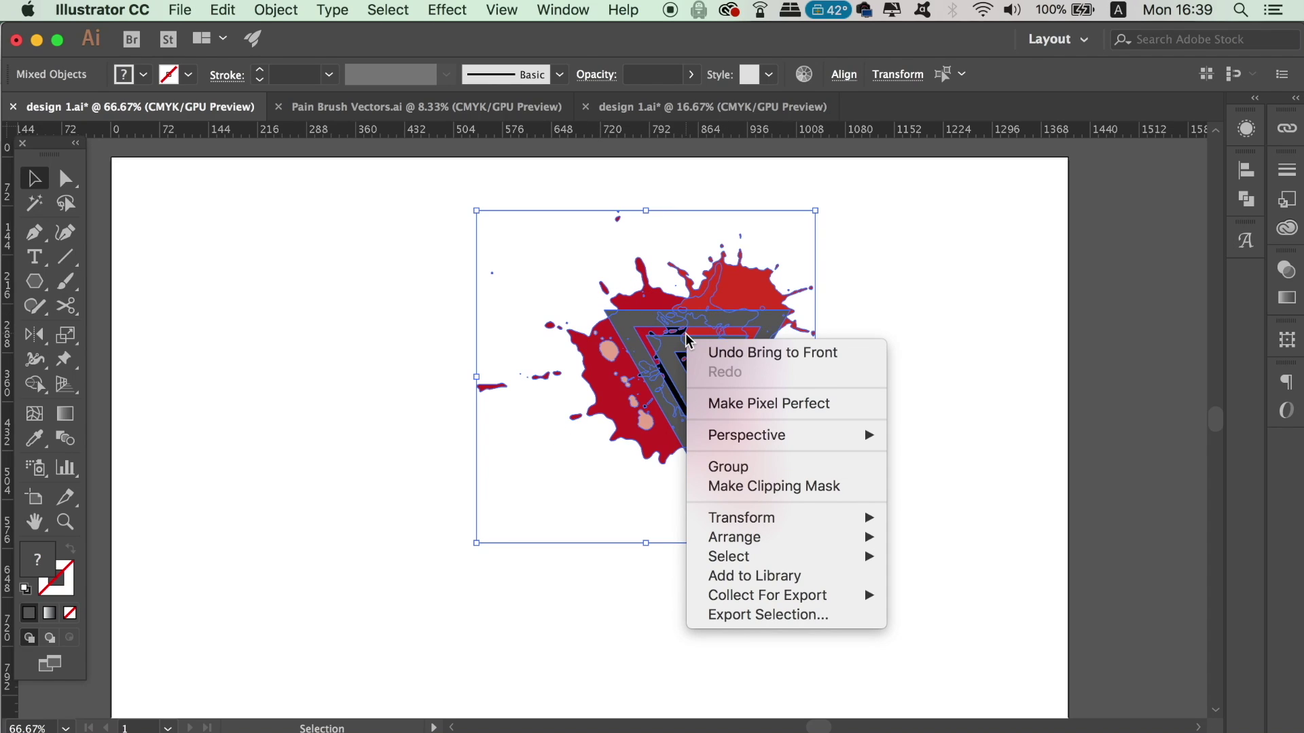
left_click(817, 487)
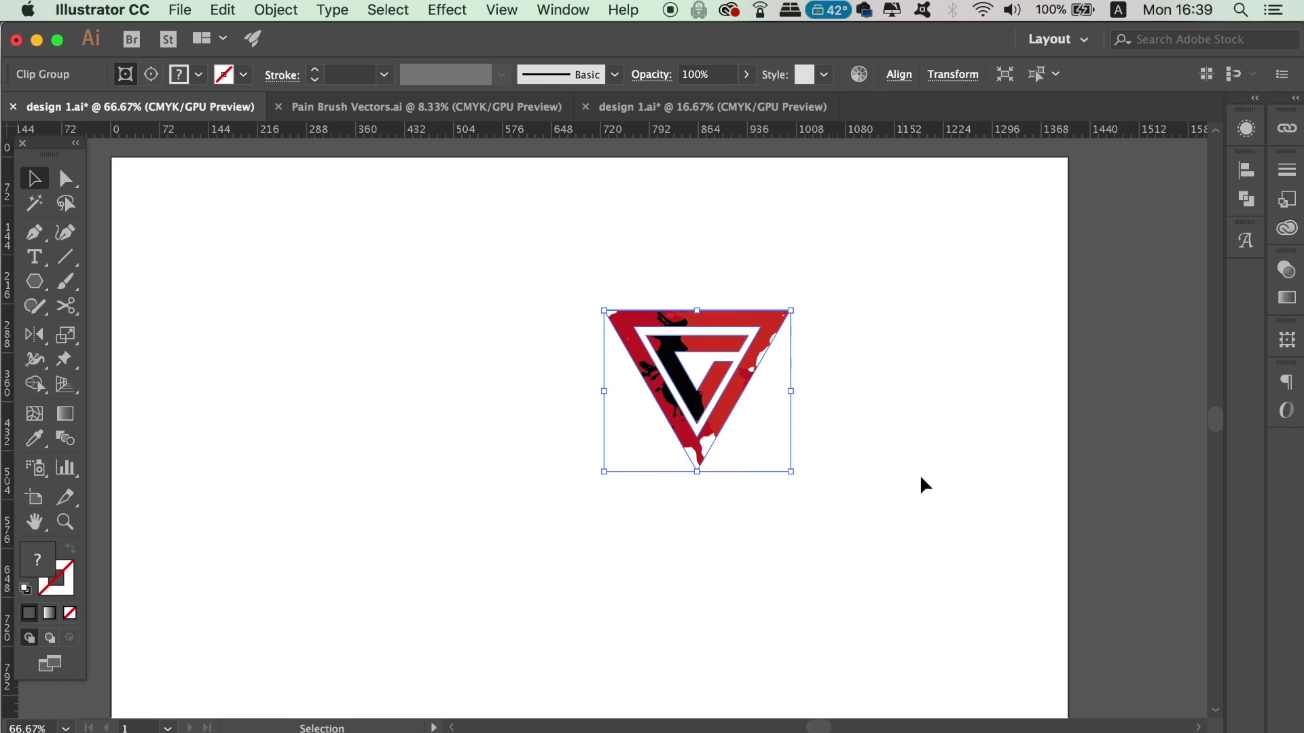
left_click(984, 451)
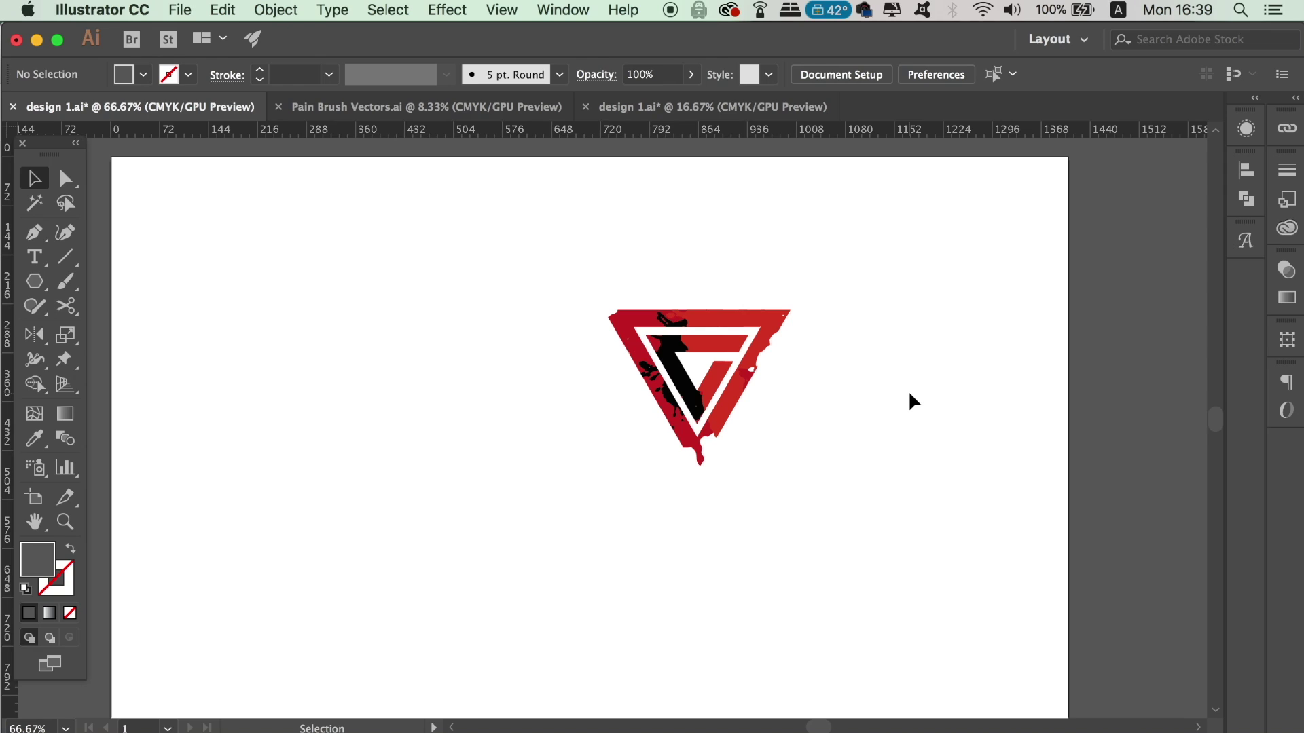
key("super+1")
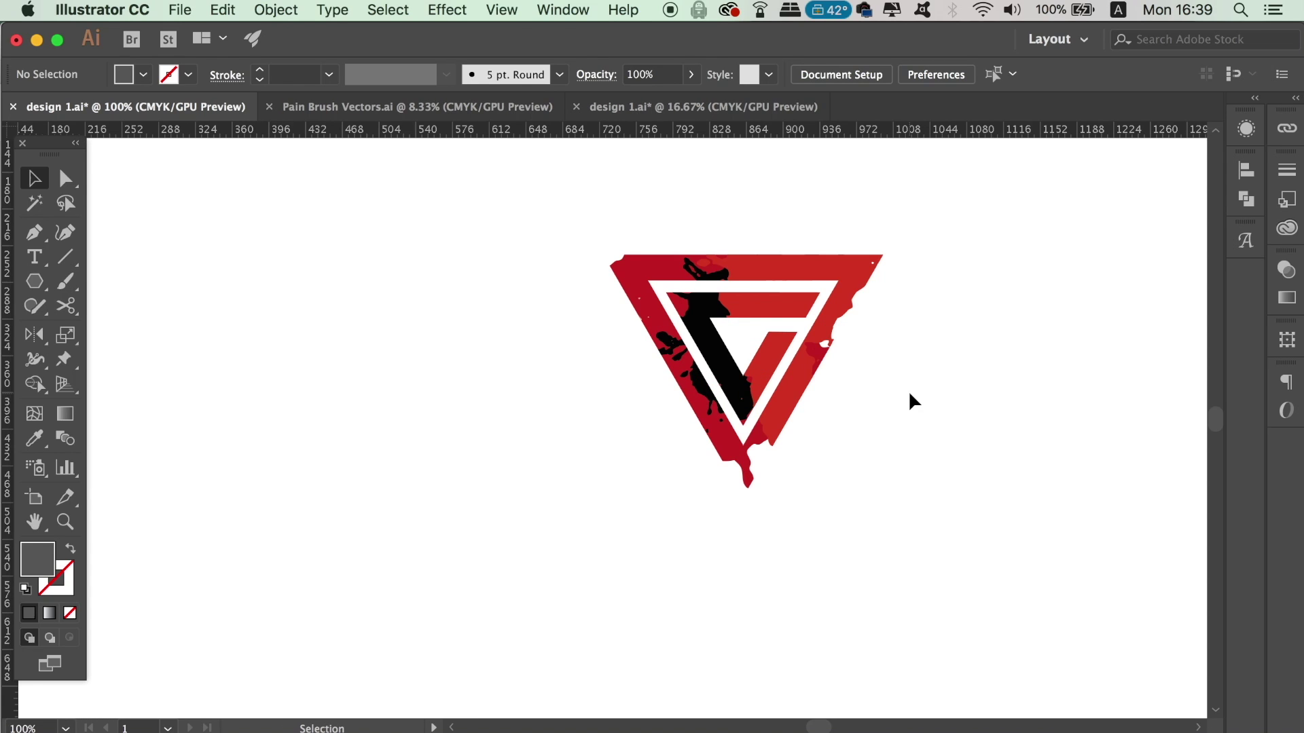
Release the triangle's clipping mask and group all the revealed splatter pieces.
key("super+z")
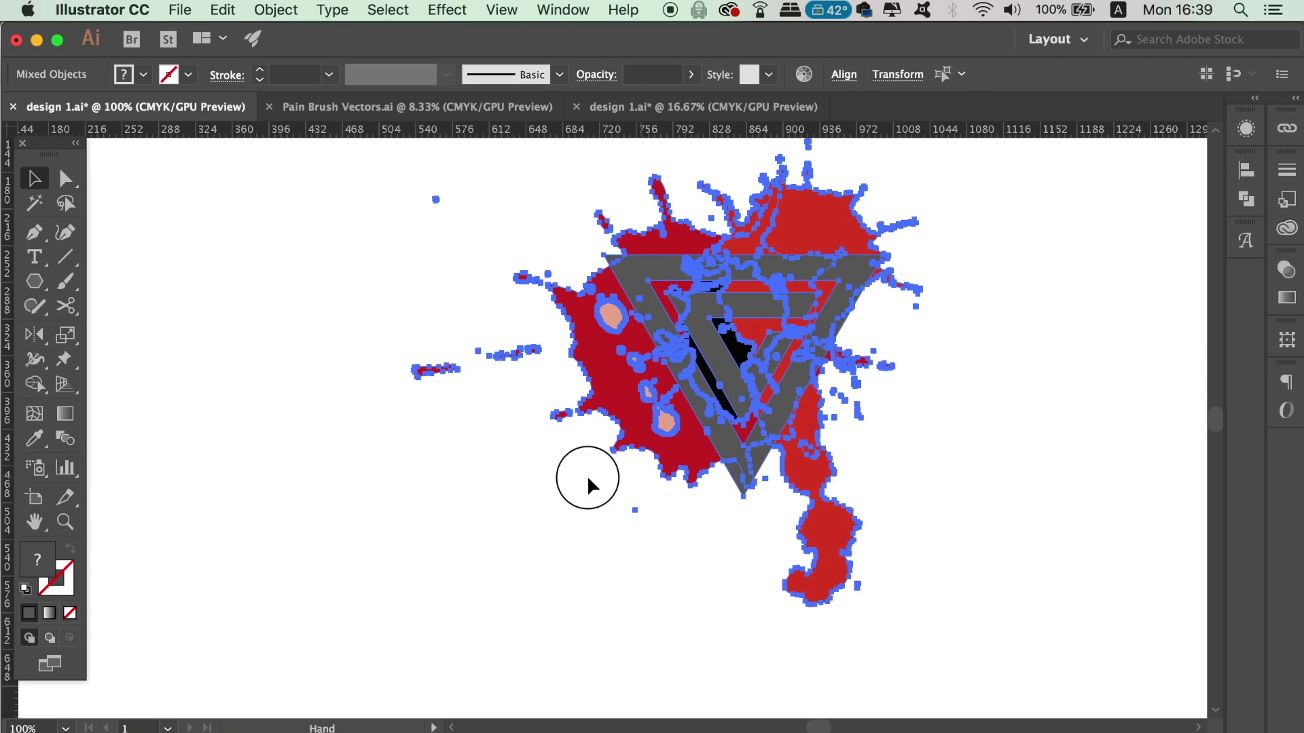
scroll(620, 443, "right", 5)
left_click(801, 390)
left_click_drag(262, 204, 751, 585)
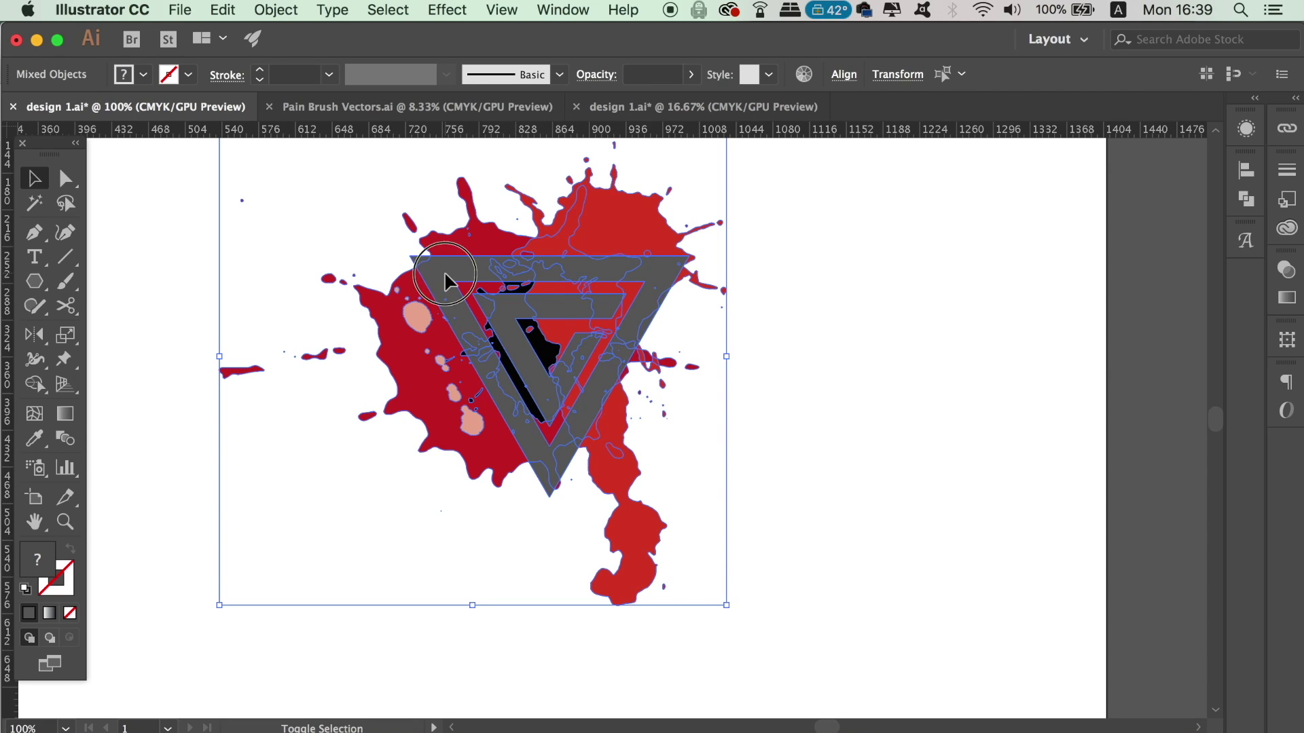
key("super+g")
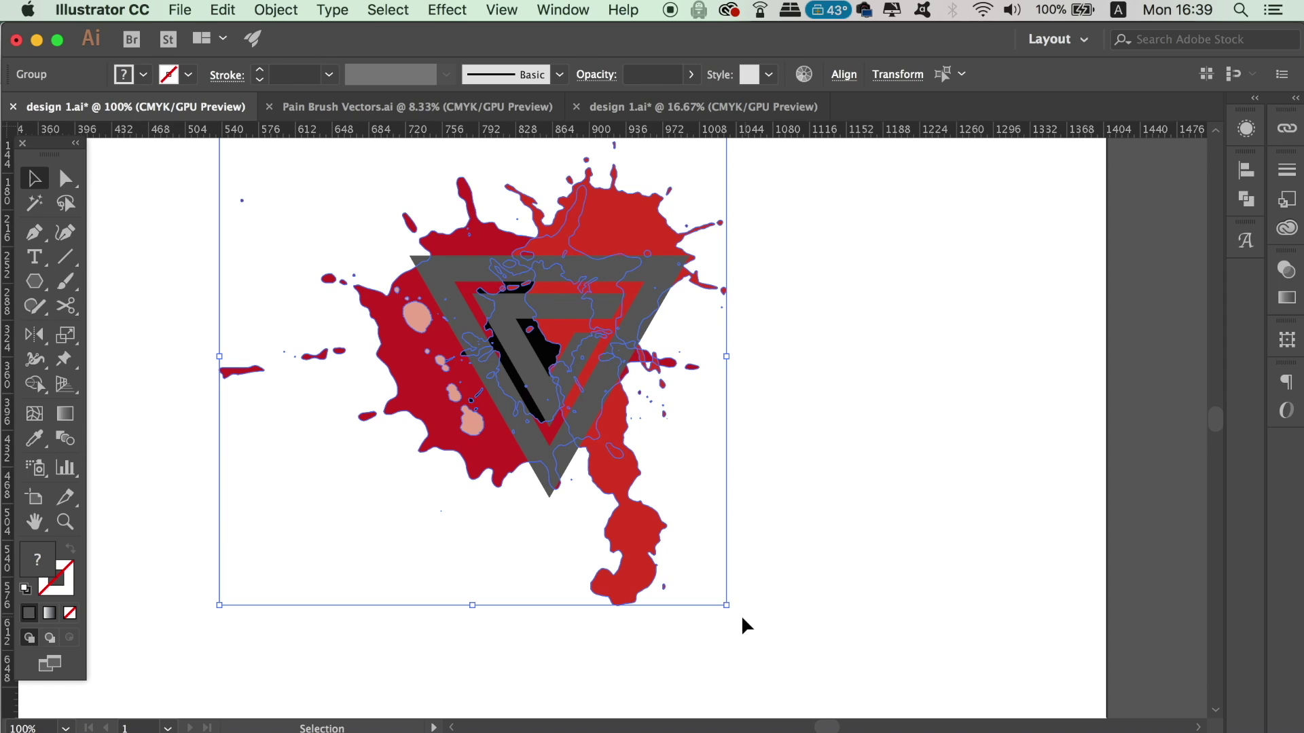
Rotate the splatter group counter-clockwise and reposition it behind the triangle.
mouse_move(734, 615)
left_mouse_down()
mouse_move(784, 243)
mouse_move(721, 200)
left_mouse_up()
mouse_move(385, 353)
left_mouse_down()
mouse_move(493, 448)
mouse_move(482, 414)
left_mouse_up()
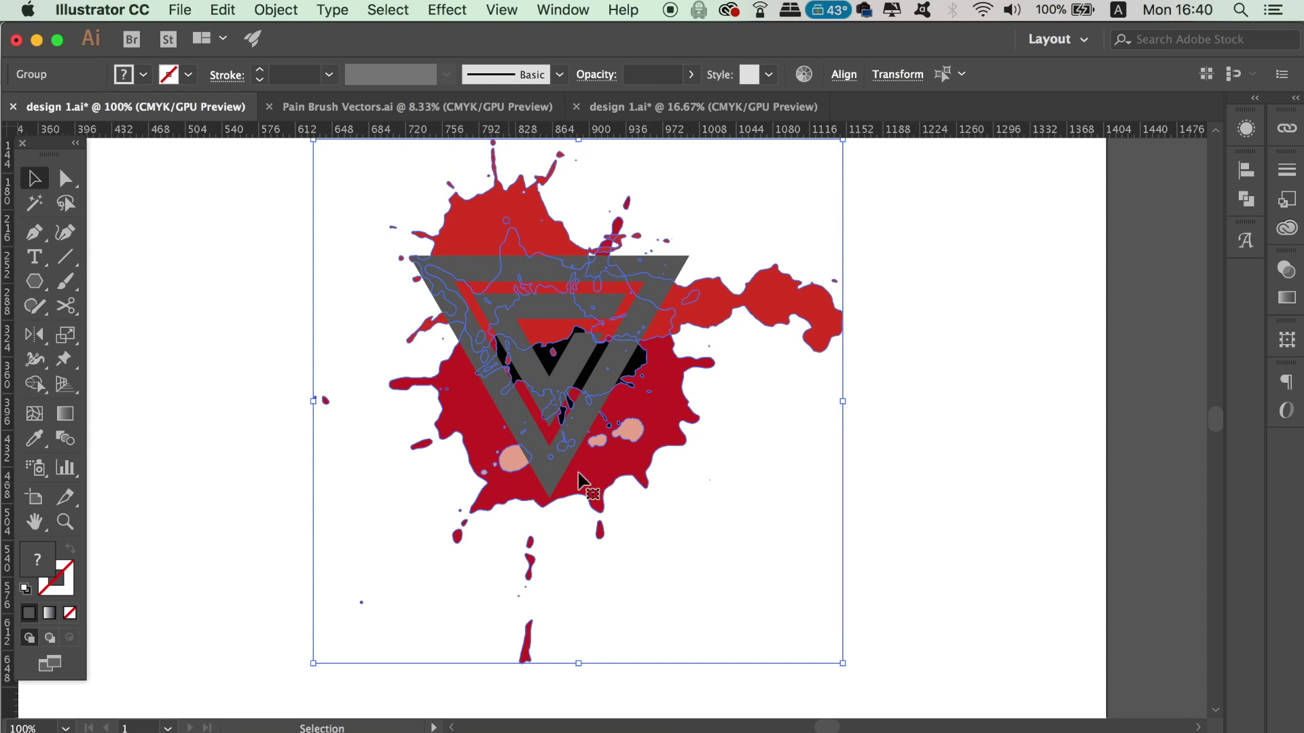
left_click_drag(685, 429, 678, 412)
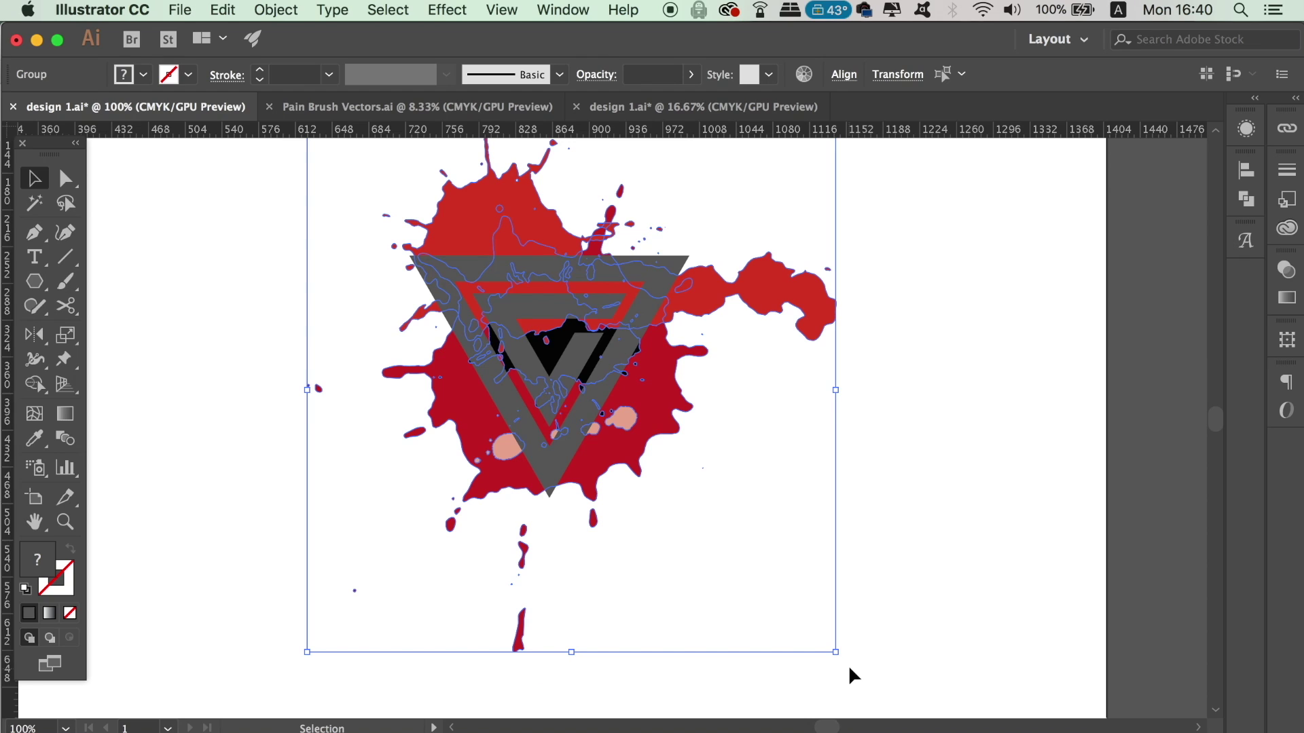
left_click_drag(849, 662, 854, 567)
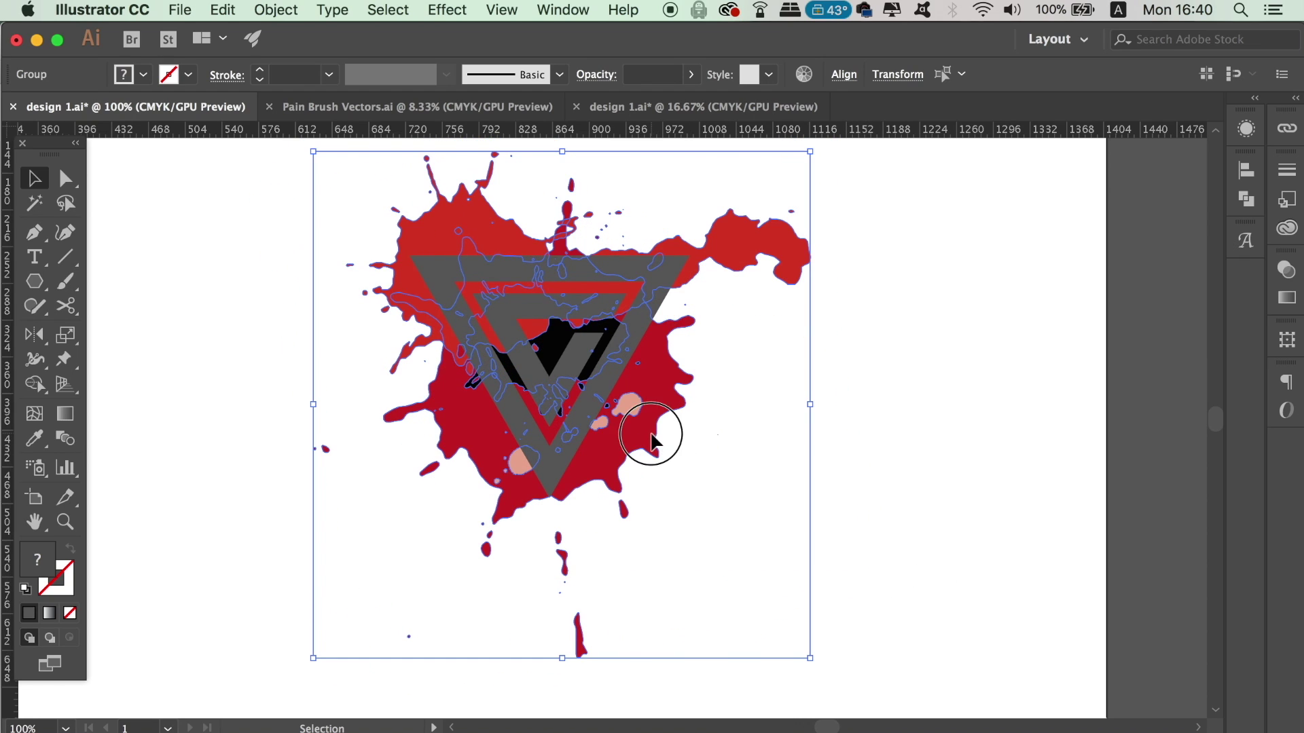
left_click_drag(652, 440, 662, 451)
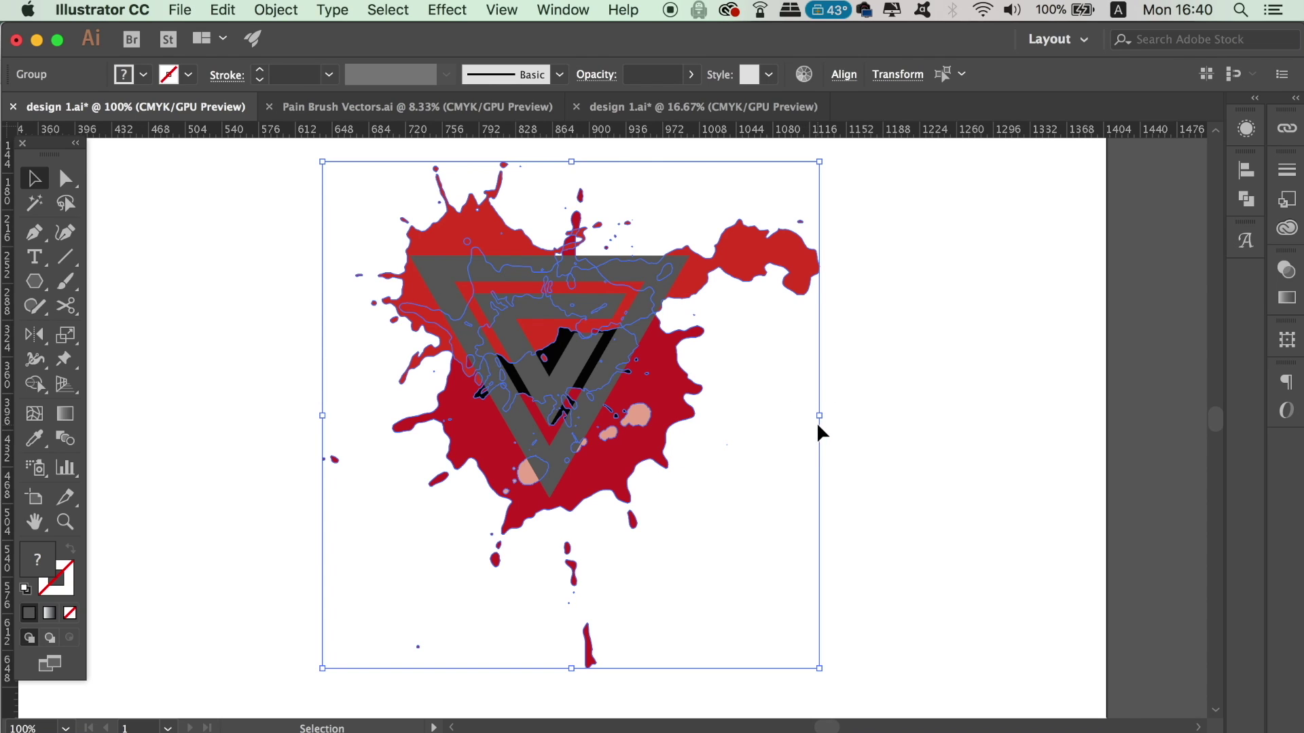
Select the triangle and splatter together and make a clipping mask again.
left_click(269, 218)
left_click_drag(752, 480, 690, 439)
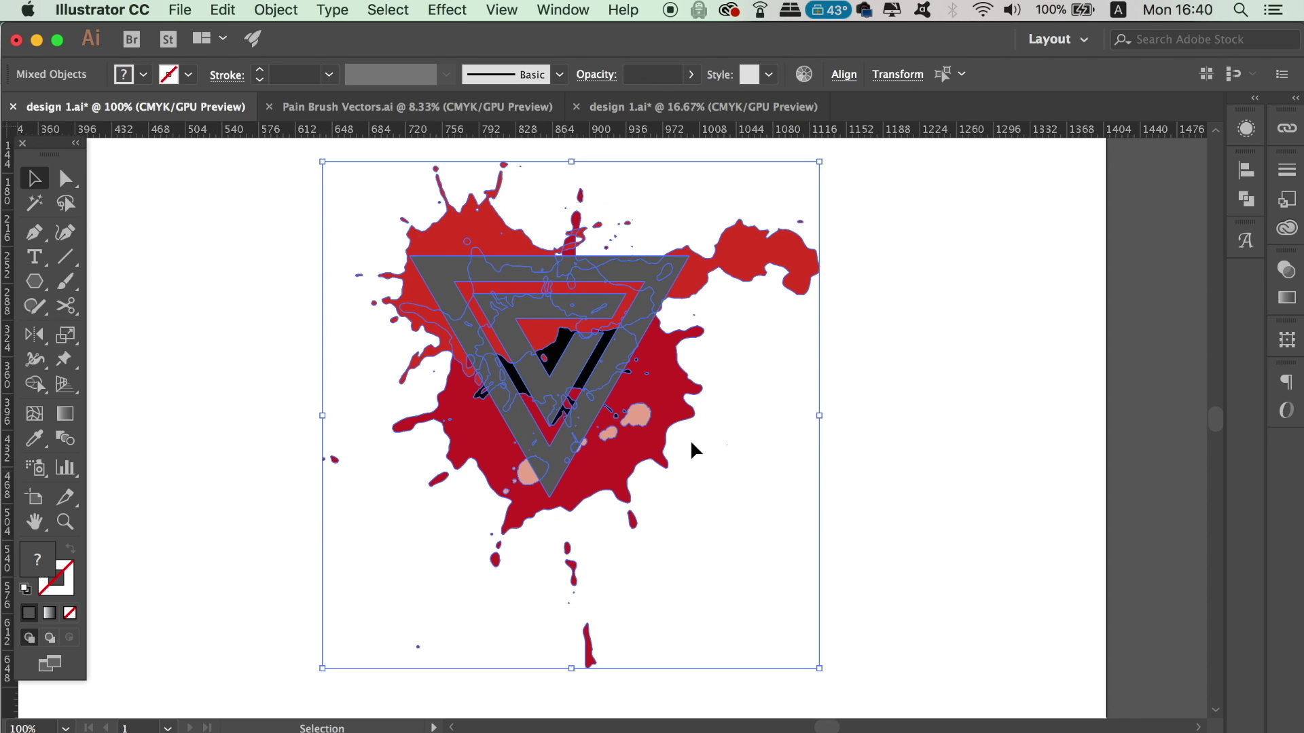
right_click(599, 402)
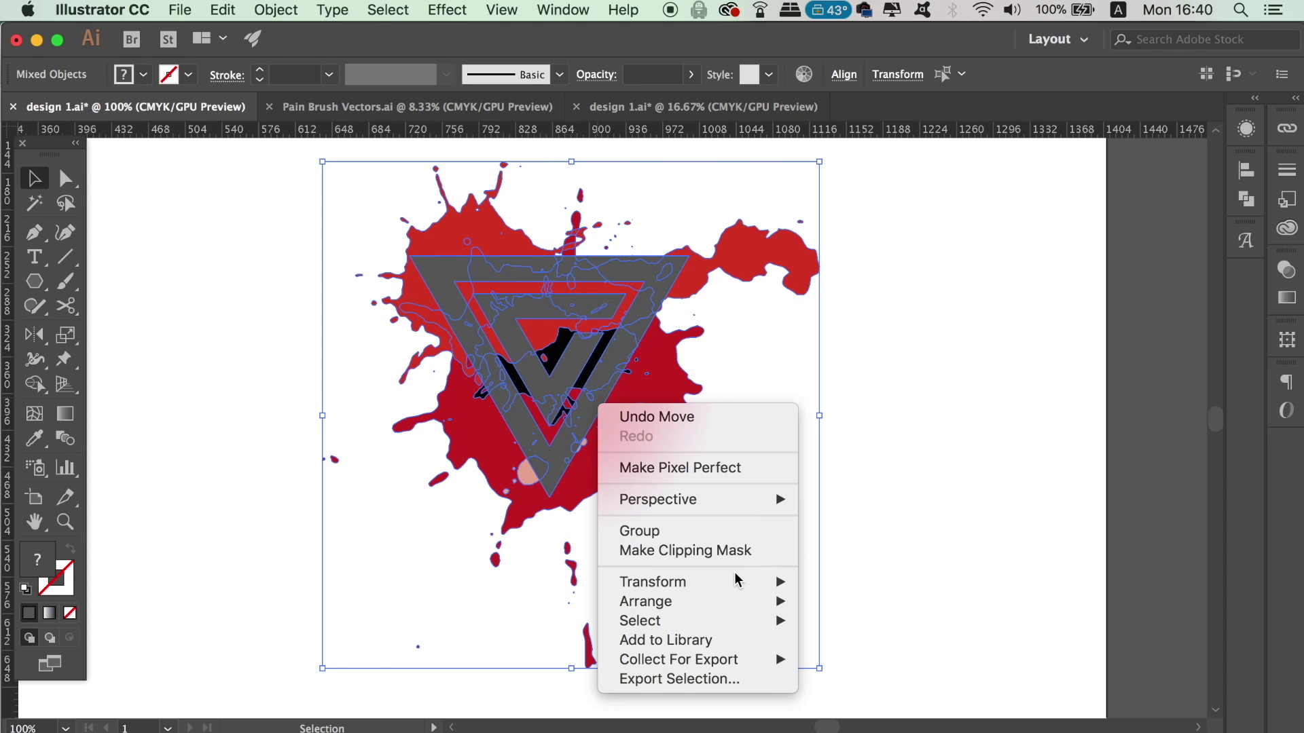
left_click(740, 551)
left_click(727, 478)
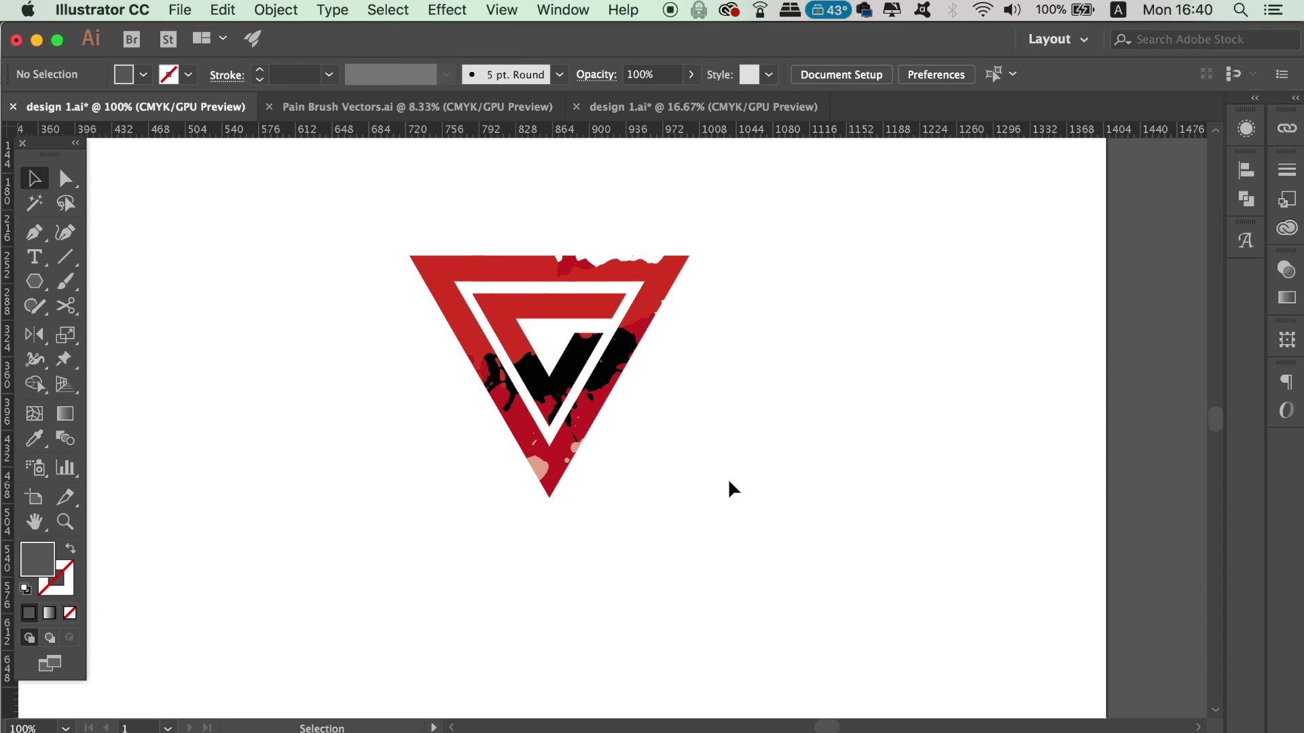
Move the triangle logo up and left on the artboard.
key("super+minus")
key("super+minus")
key("super+minus")
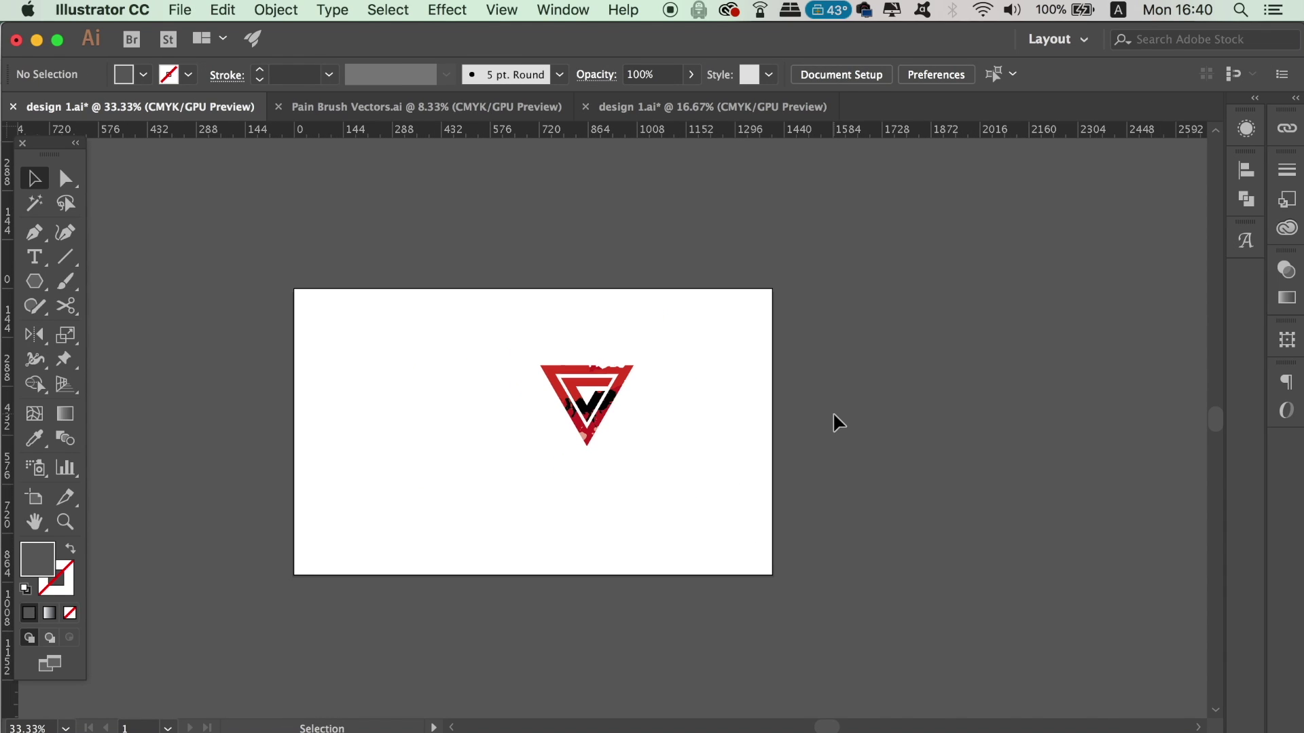
key("super+equal")
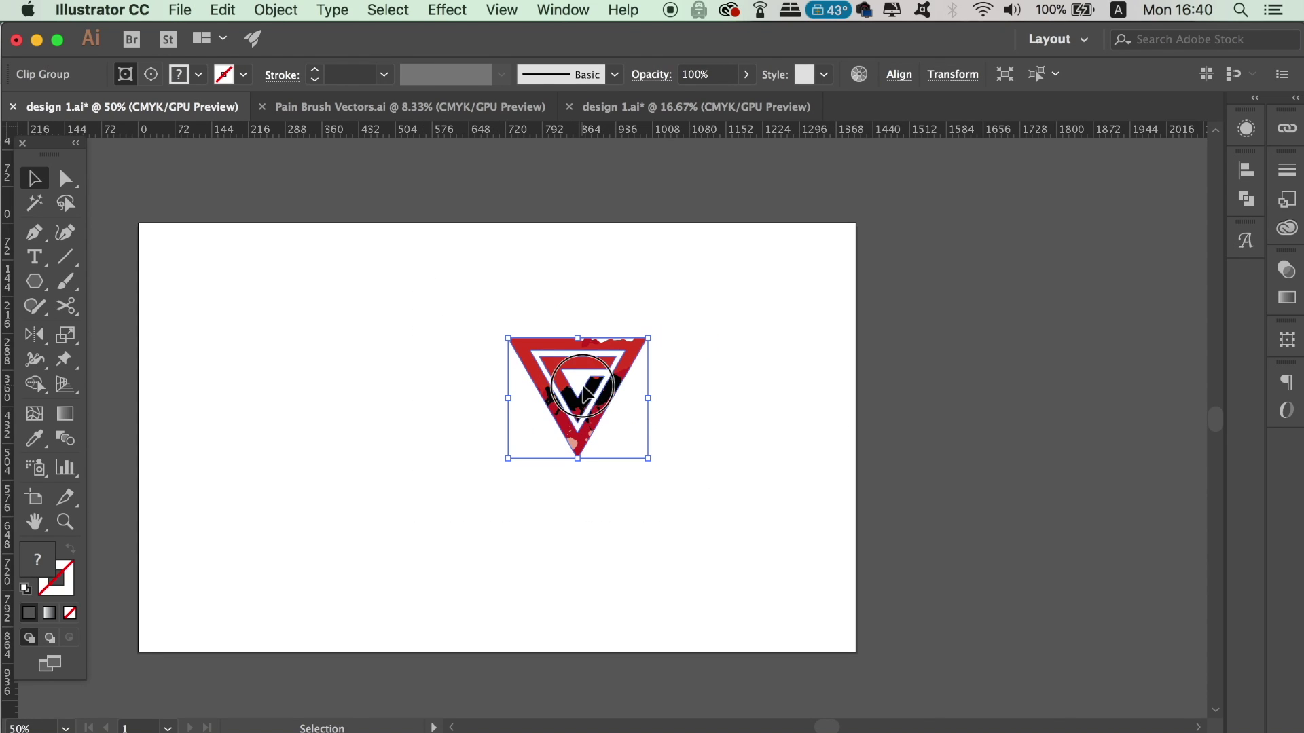
left_click_drag(578, 380, 432, 316)
left_click(556, 479)
Type 'TRIANGULATE' and place it below the logo.
key("t")
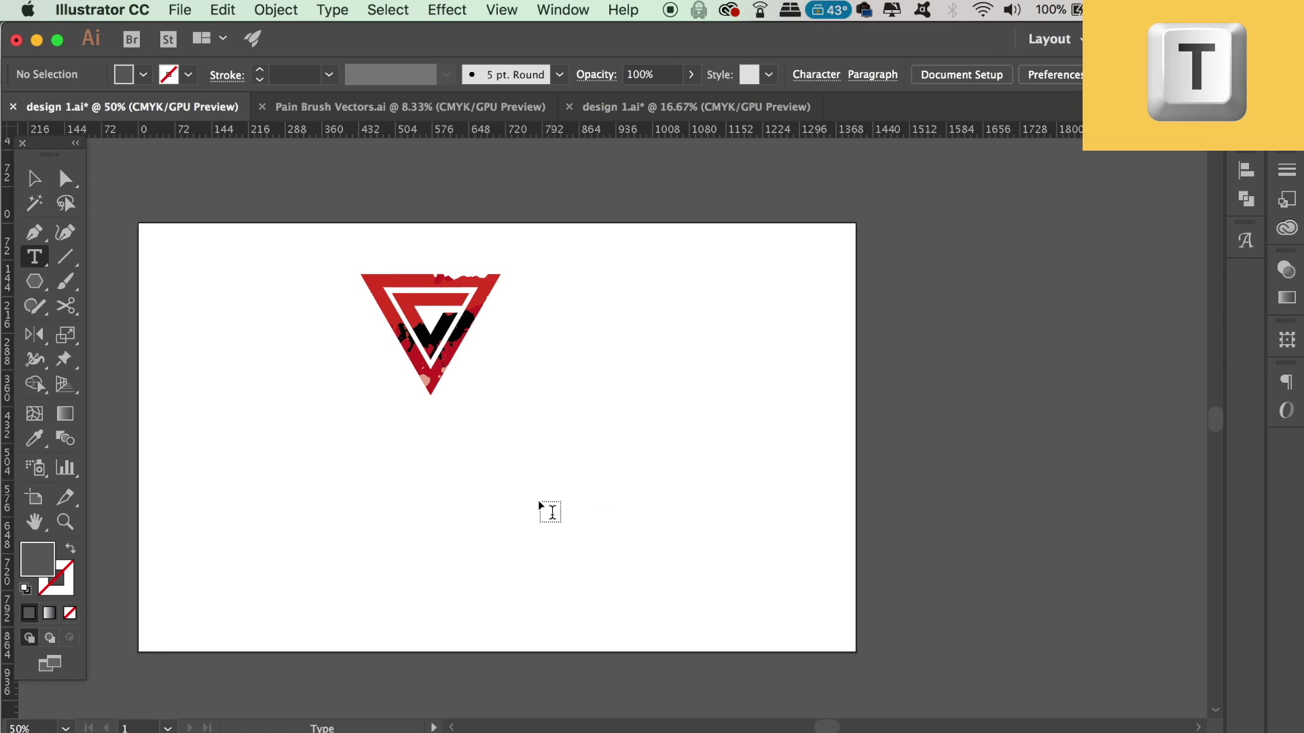
left_click(651, 514)
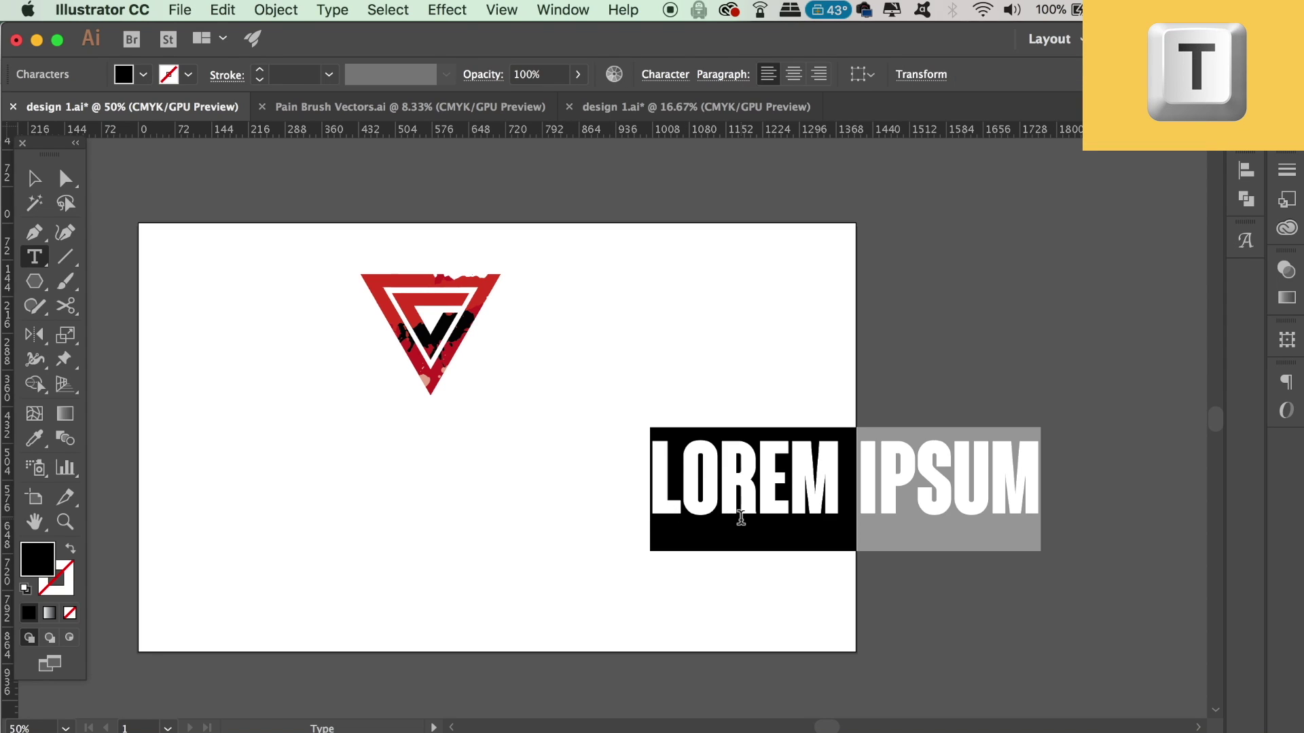
type("TRIANGU")
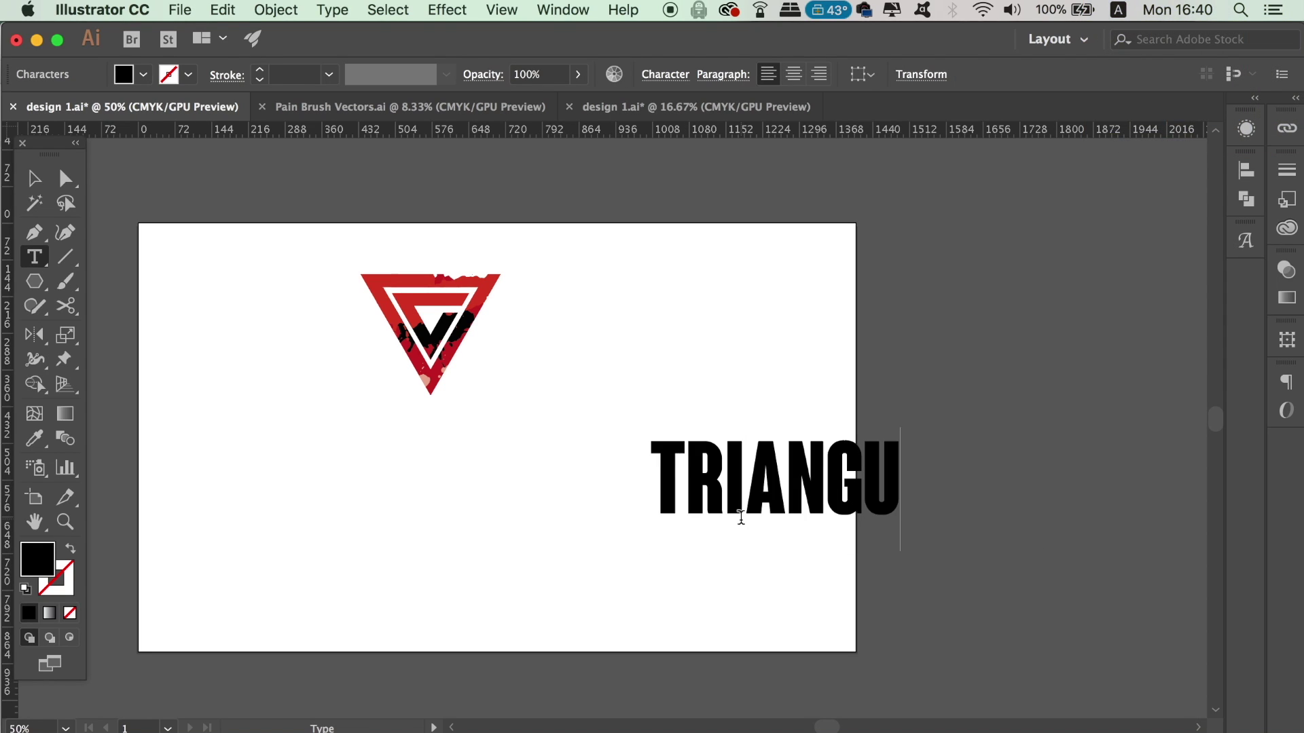
type("LATE")
left_click(39, 188)
left_click_drag(960, 489, 582, 488)
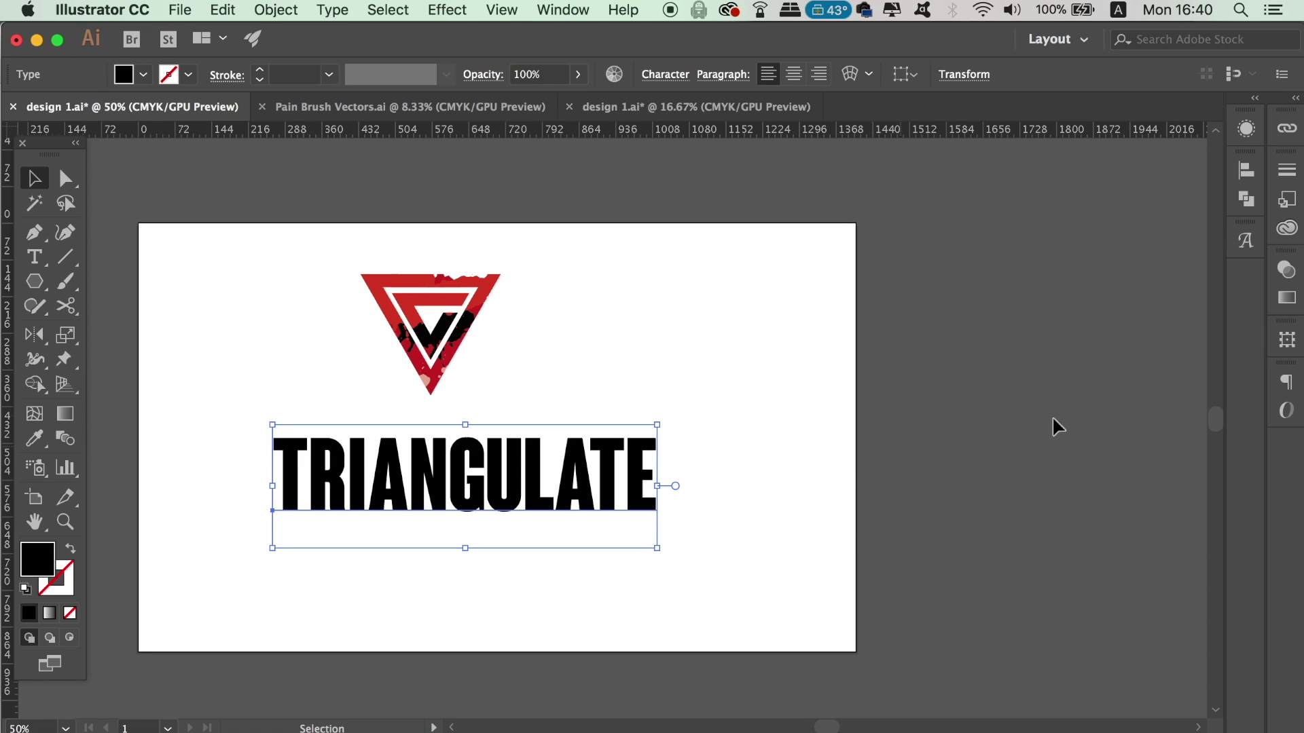
Set TRIANGULATE to Satori Sans Regular with tracking 900, then scale it down.
left_click(1283, 226)
left_click(1155, 291)
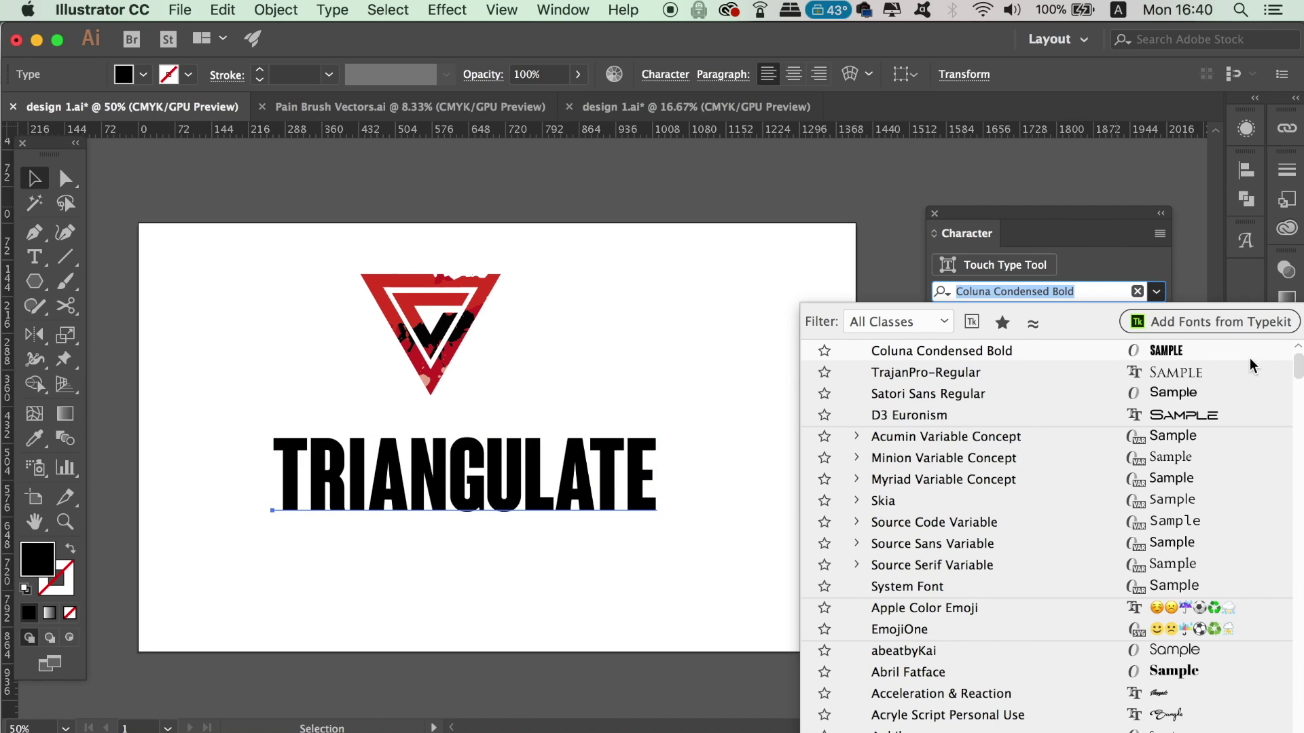
left_click(1188, 395)
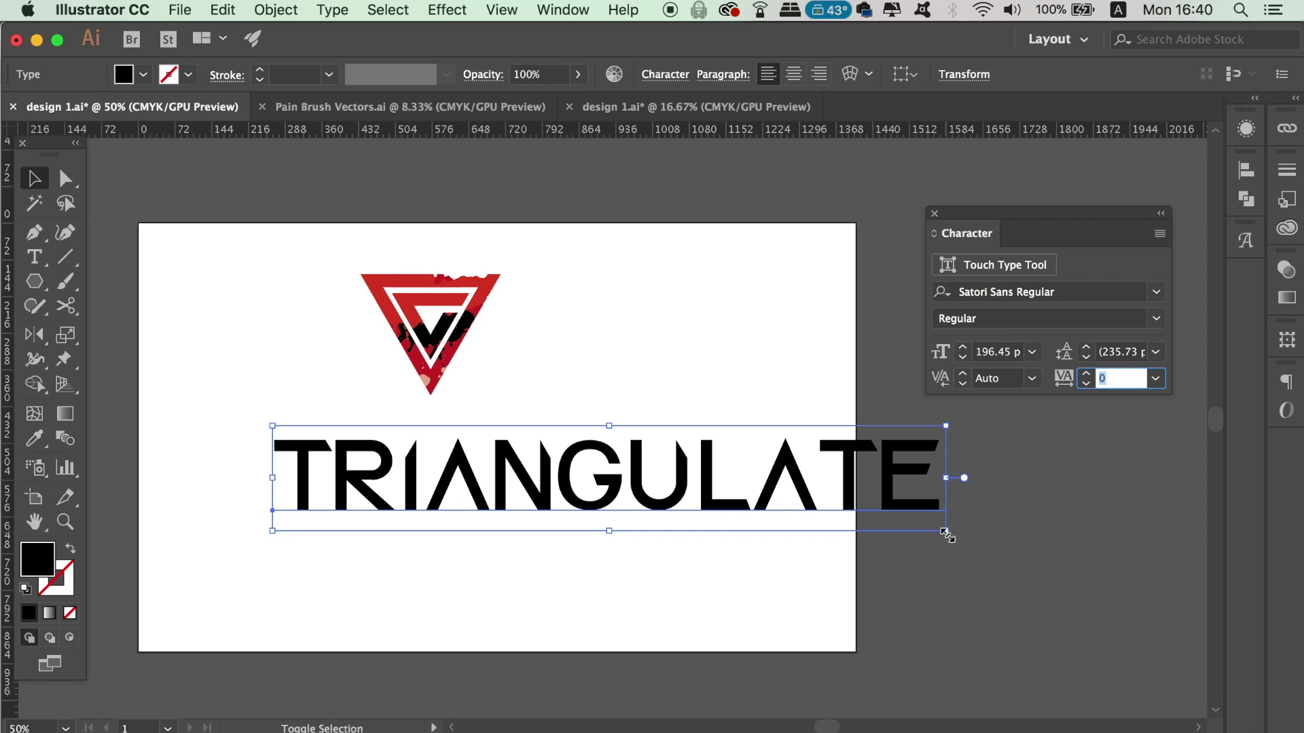
left_click(1065, 377)
type("900")
key("Return")
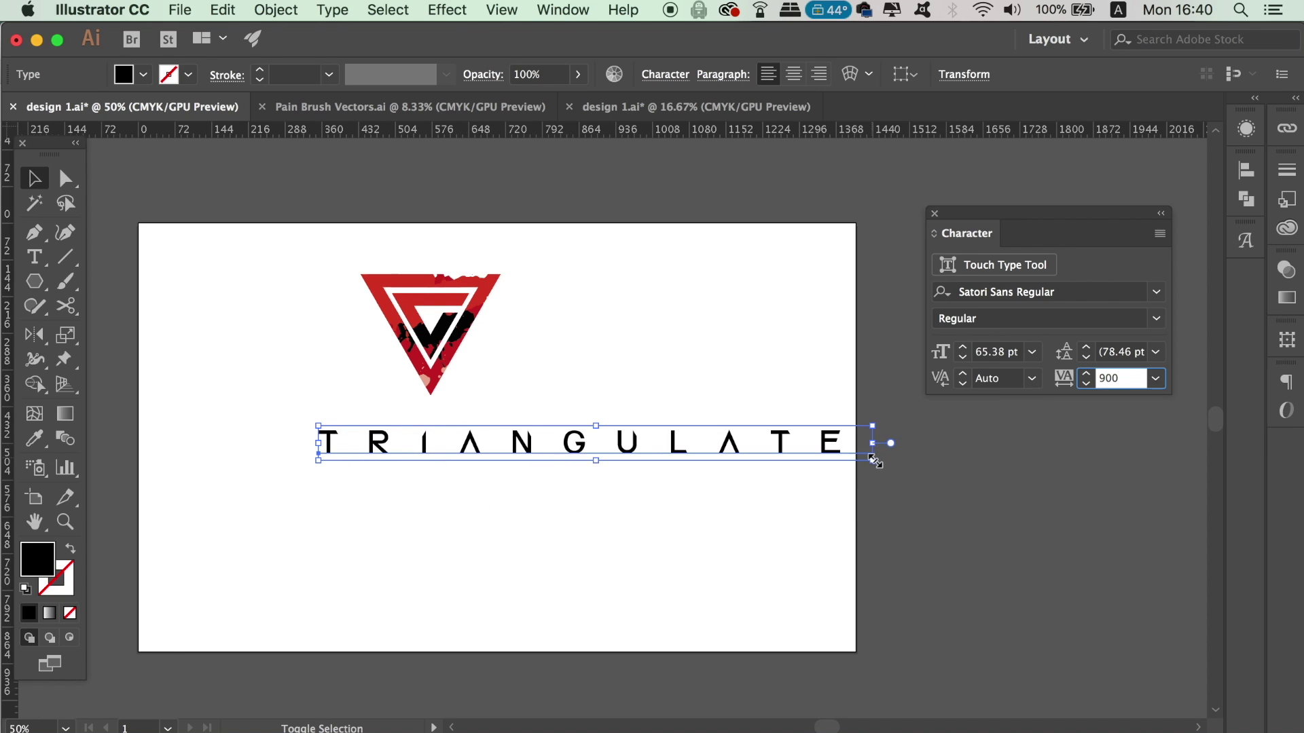
mouse_move(862, 442)
left_mouse_down()
mouse_move(527, 457)
mouse_move(524, 474)
left_mouse_up()
Start retyping the copied wordmark text as 'twentyfour'.
key("t")
double_click(415, 470)
type("r")
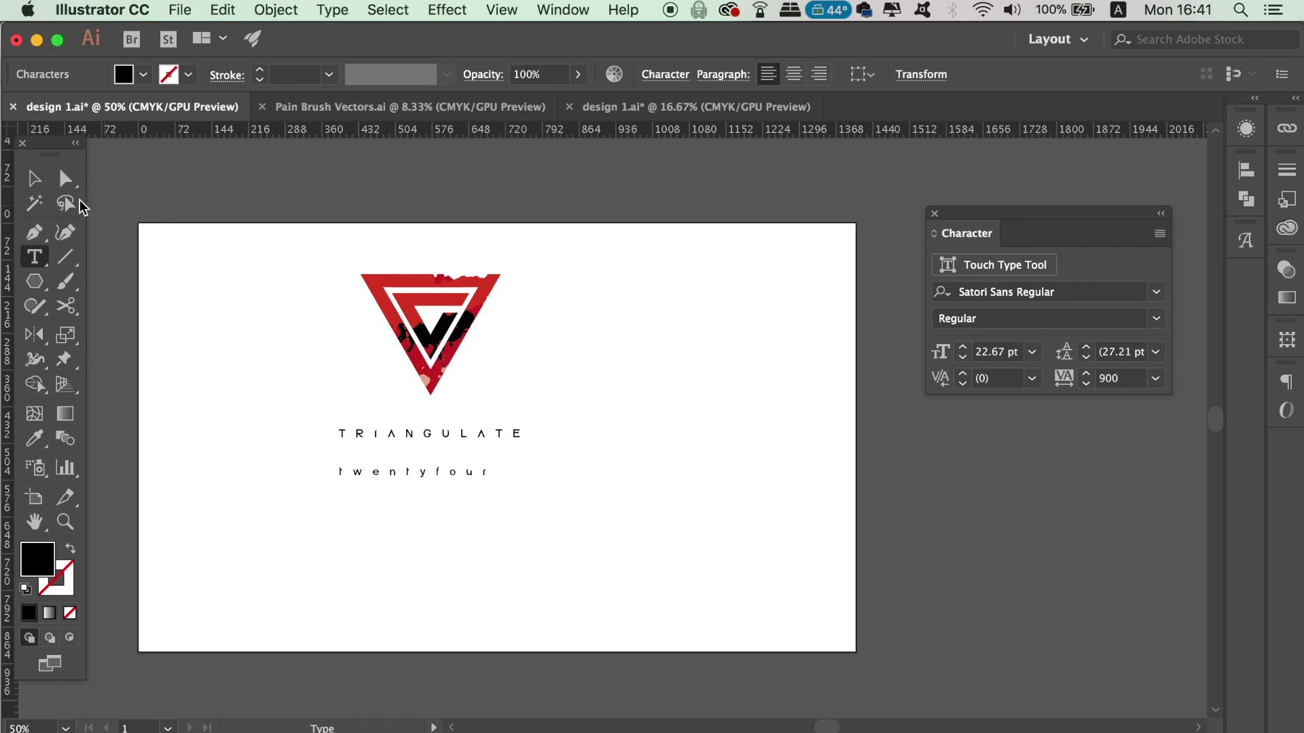
Give 'twentyfour' tighter letter spacing and shift it right.
key("ctrl+a")
left_click(1156, 378)
left_click(1172, 524)
key("Escape")
mouse_move(377, 472)
left_mouse_down()
mouse_move(438, 456)
mouse_move(466, 467)
mouse_move(455, 484)
left_mouse_up()
left_click(533, 495)
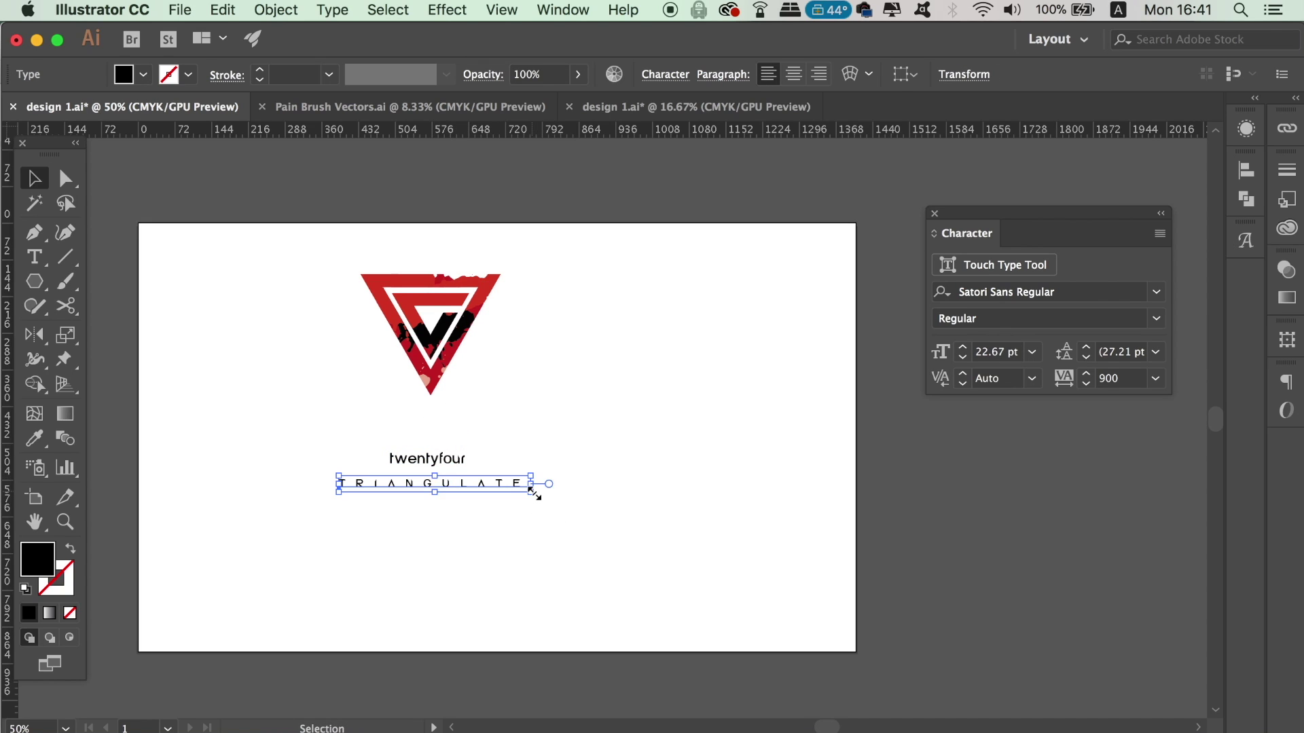
Shrink TRIANGULATE, centre it under 'twentyfour', and move both lines closer to the logo.
left_click(553, 504)
mouse_move(533, 493)
left_mouse_down()
mouse_move(488, 486)
mouse_move(451, 457)
mouse_move(453, 428)
left_mouse_up()
left_click(469, 483)
left_click(489, 520)
left_click(458, 533)
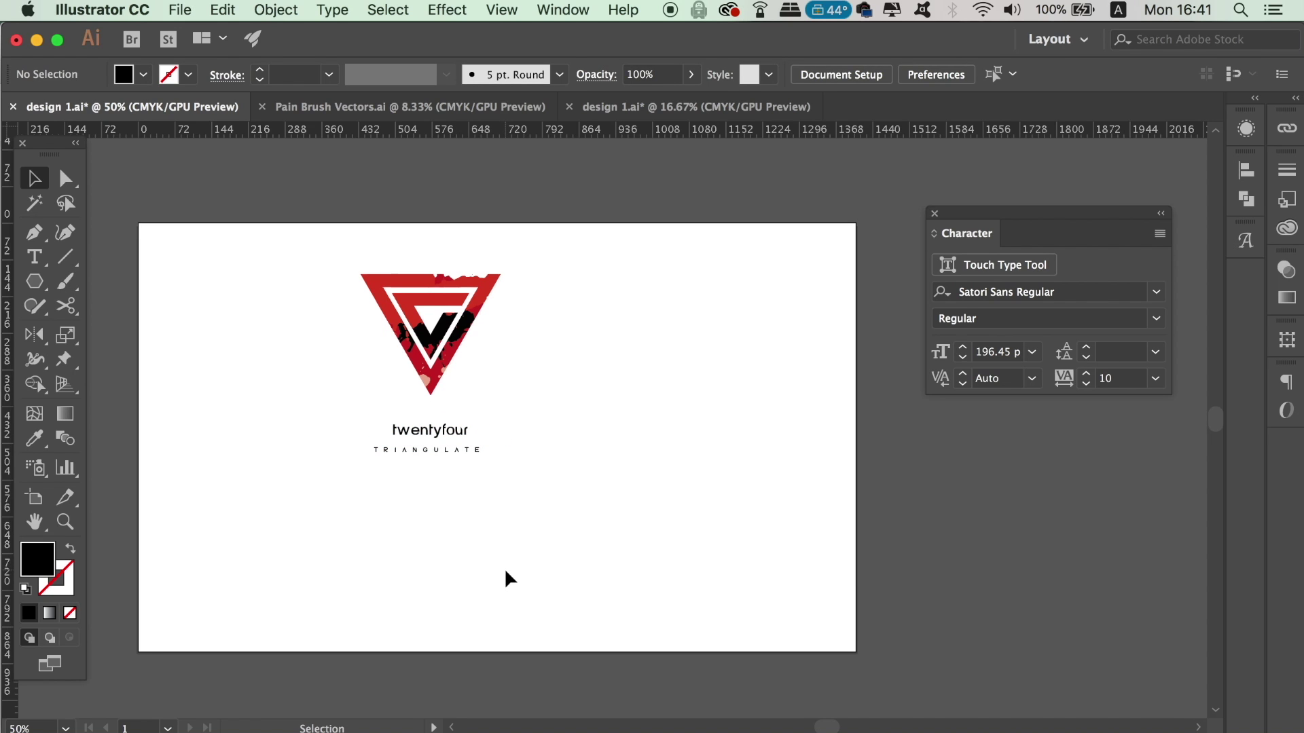